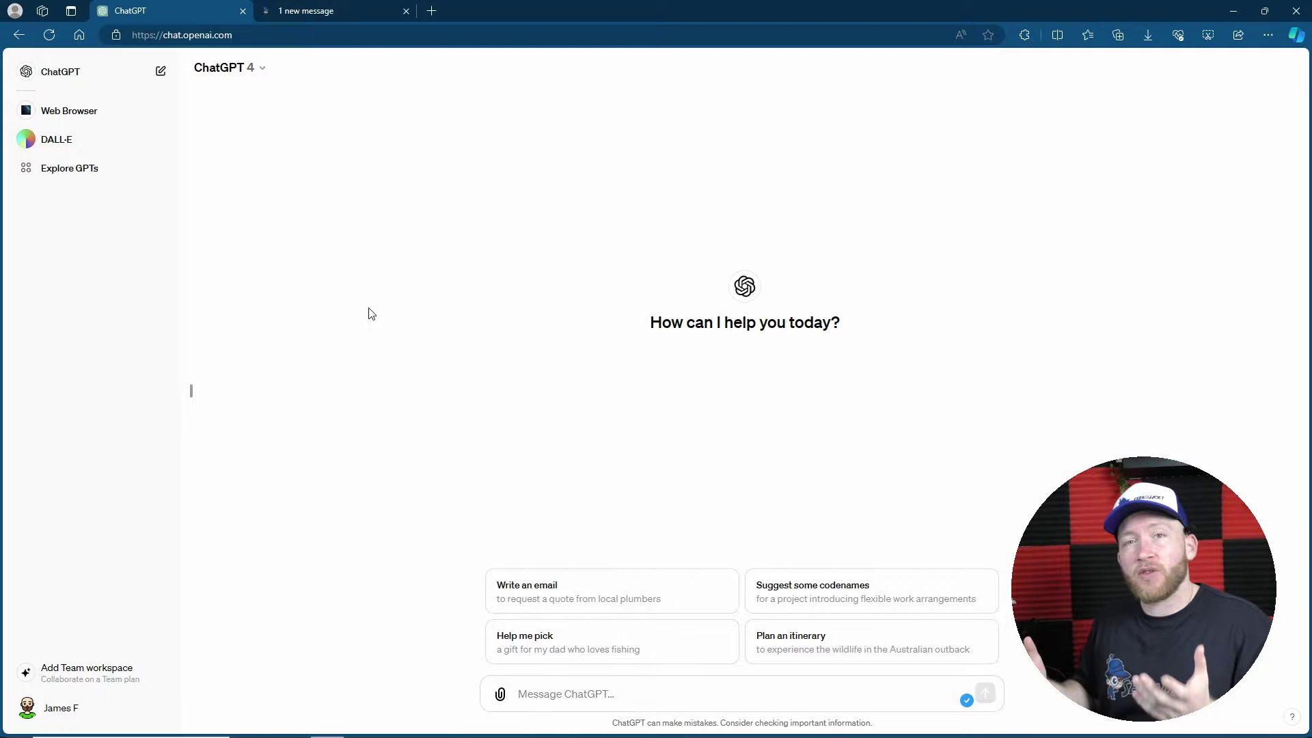
Ask the Web Browser GPT to research whether candidate website domains are available online.
click(84, 115)
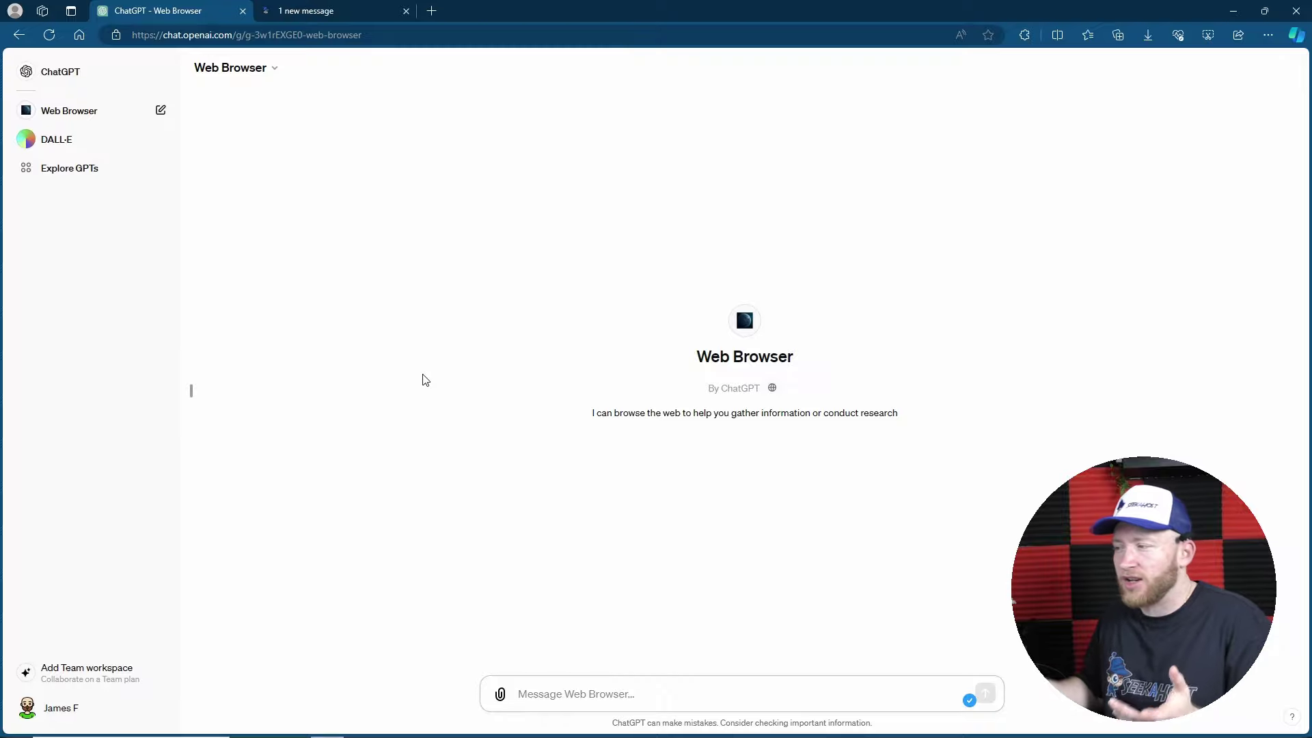
text(research the)
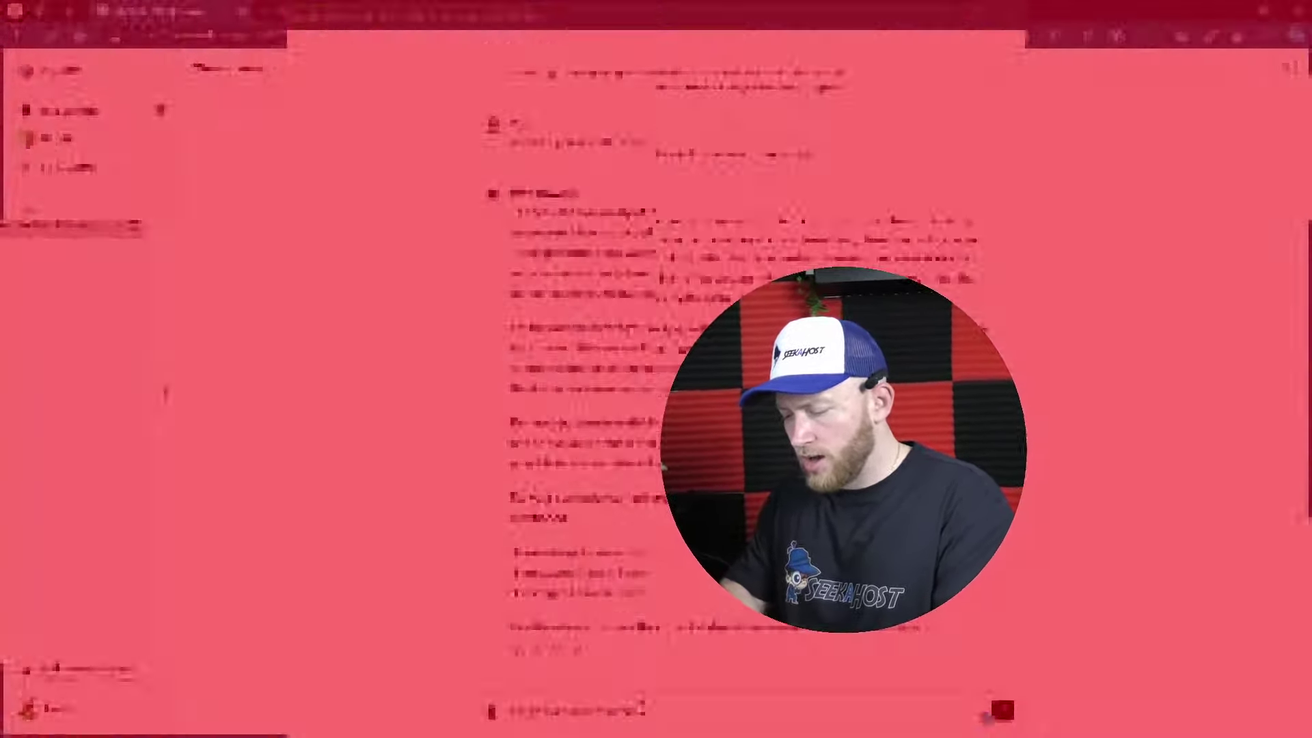
text(websites online?)
key(Return)
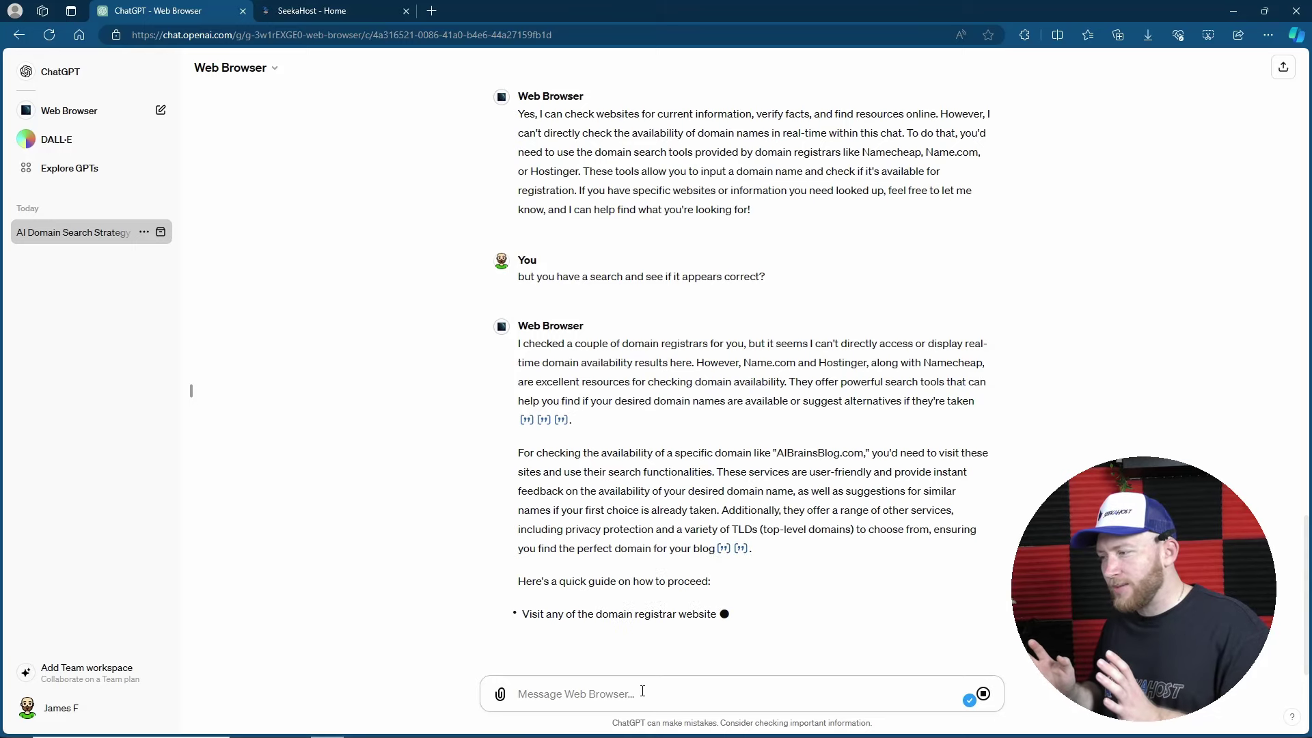
Search SeekaHost for the availability of aiblogwriter.com.
click(351, 10)
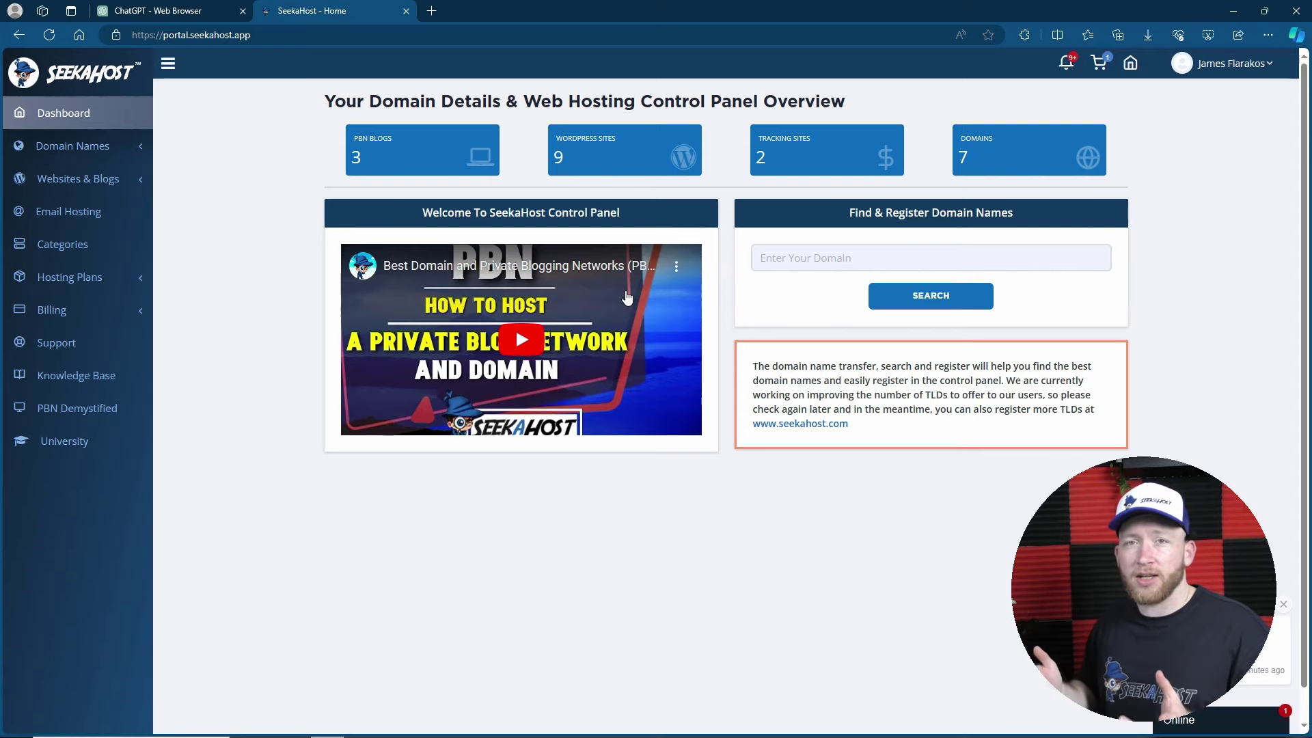
click(903, 254)
text(aiblogwriter)
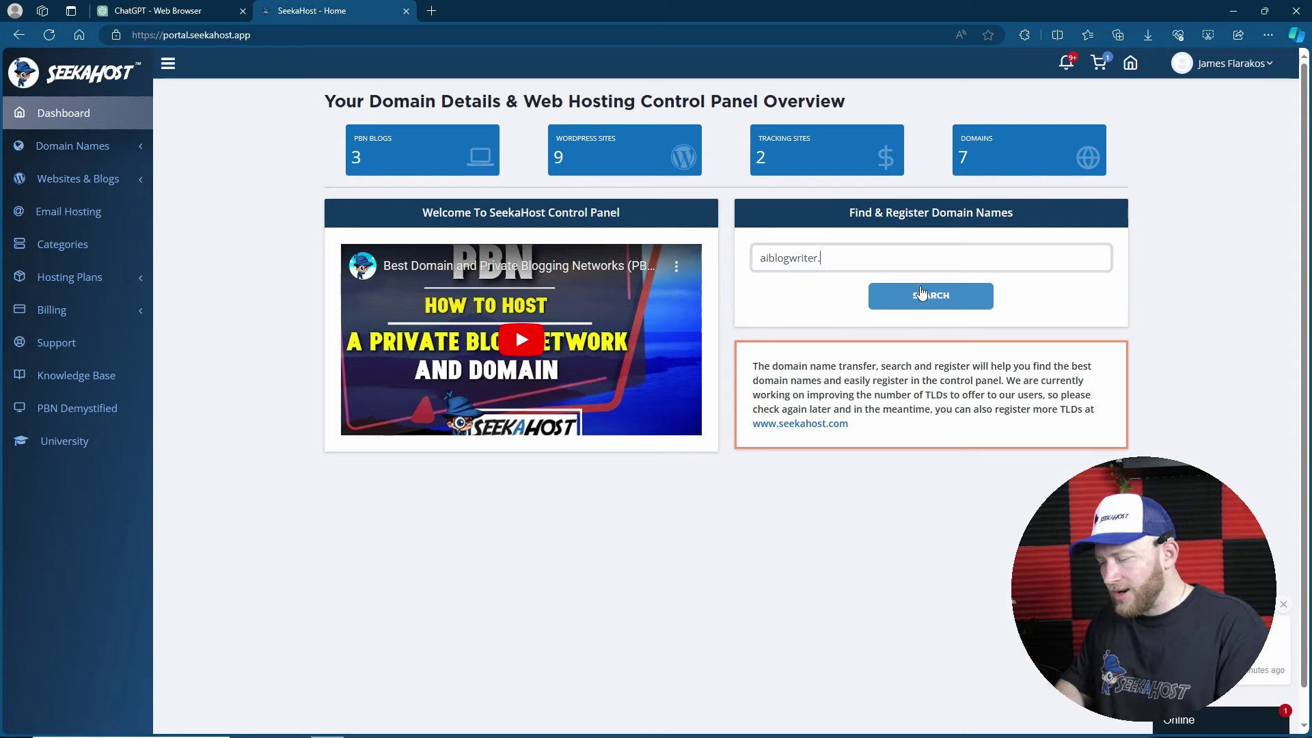
text(.com)
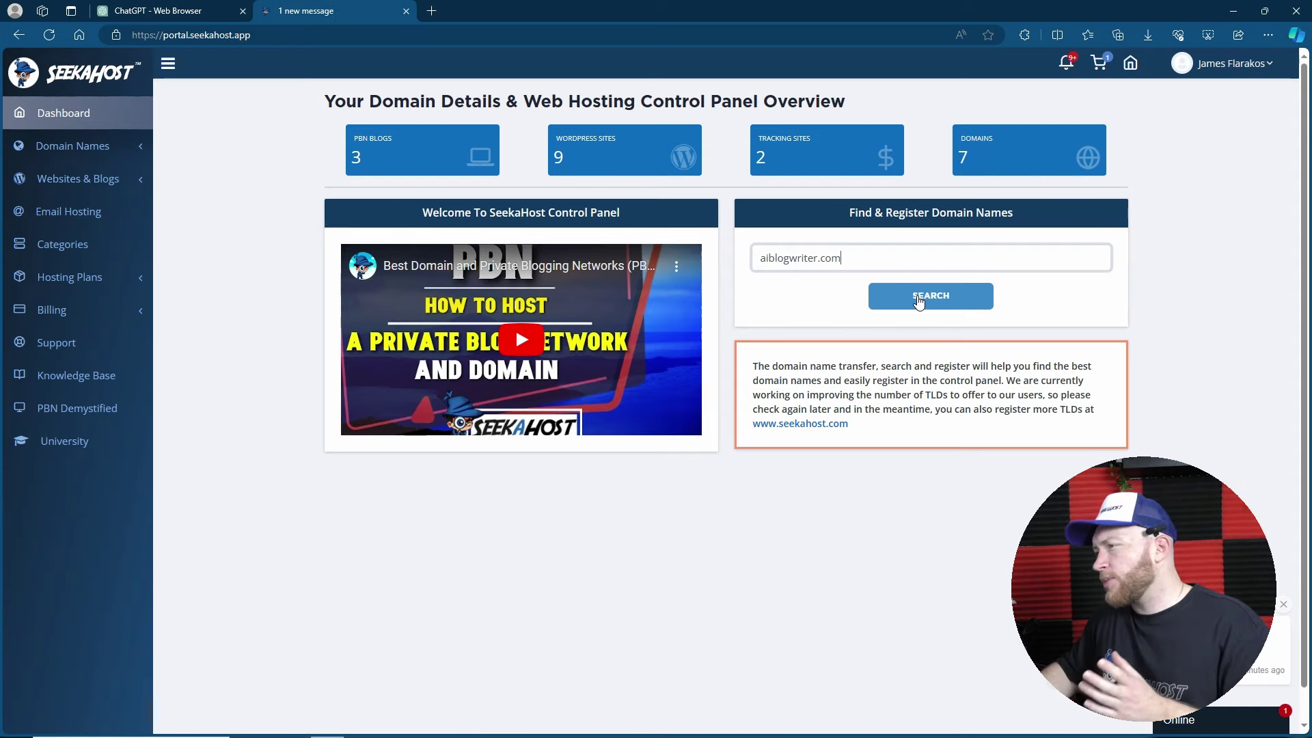
click(917, 298)
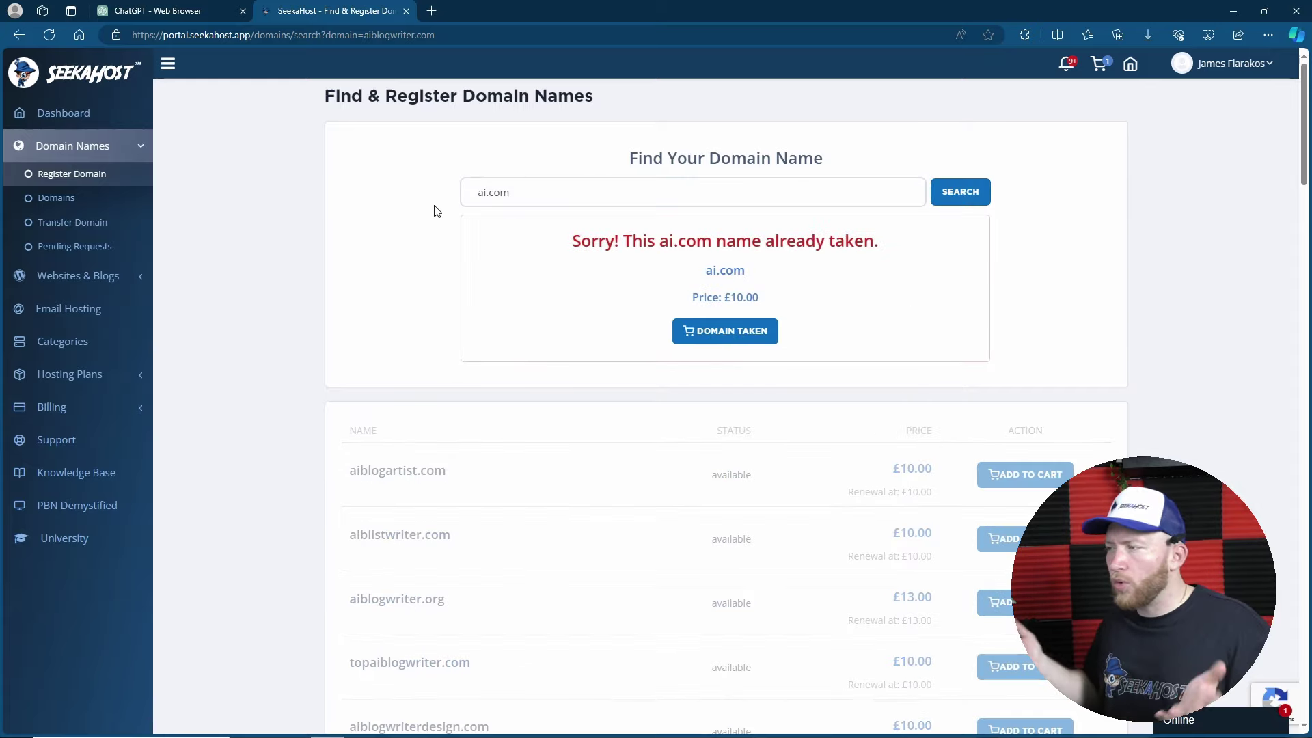
Find ai2go.com taken and add myai2go.com to the basket for 1 year at £10.00.
scroll(359, 472, down, 3)
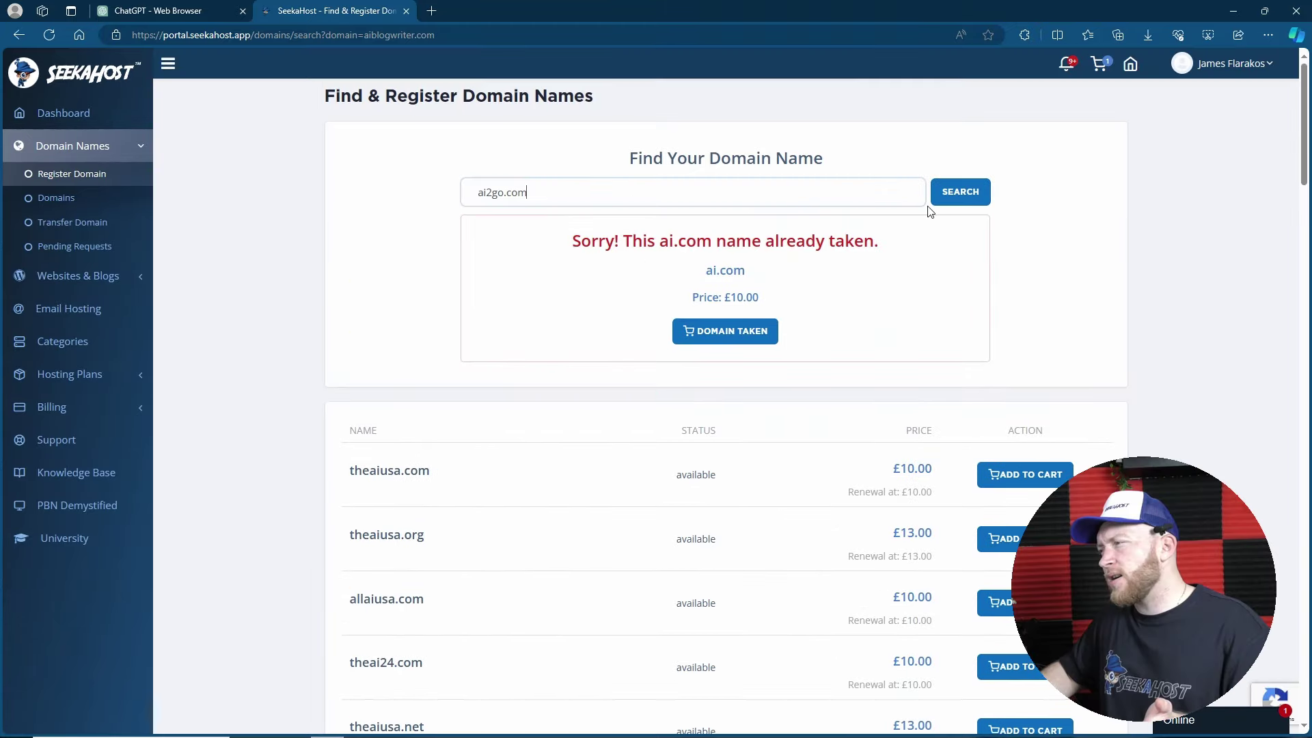
click(961, 197)
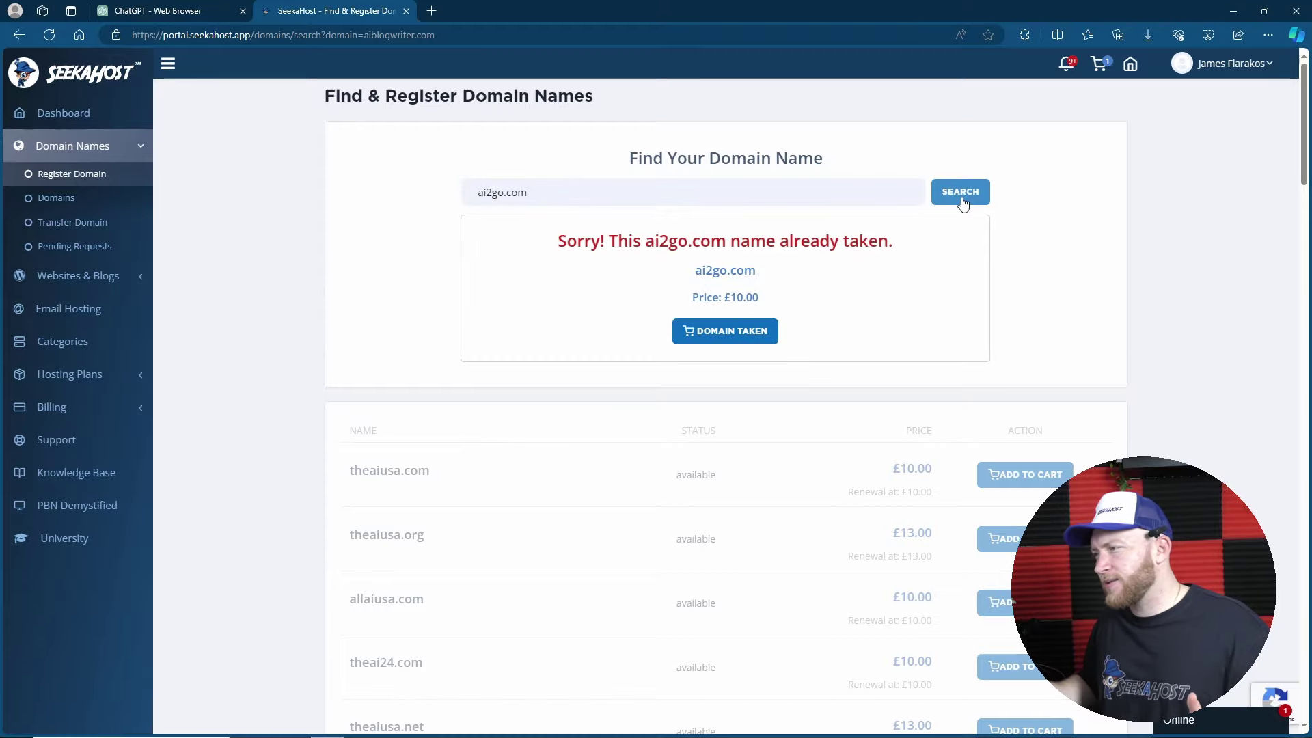
scroll(379, 384, down, 2)
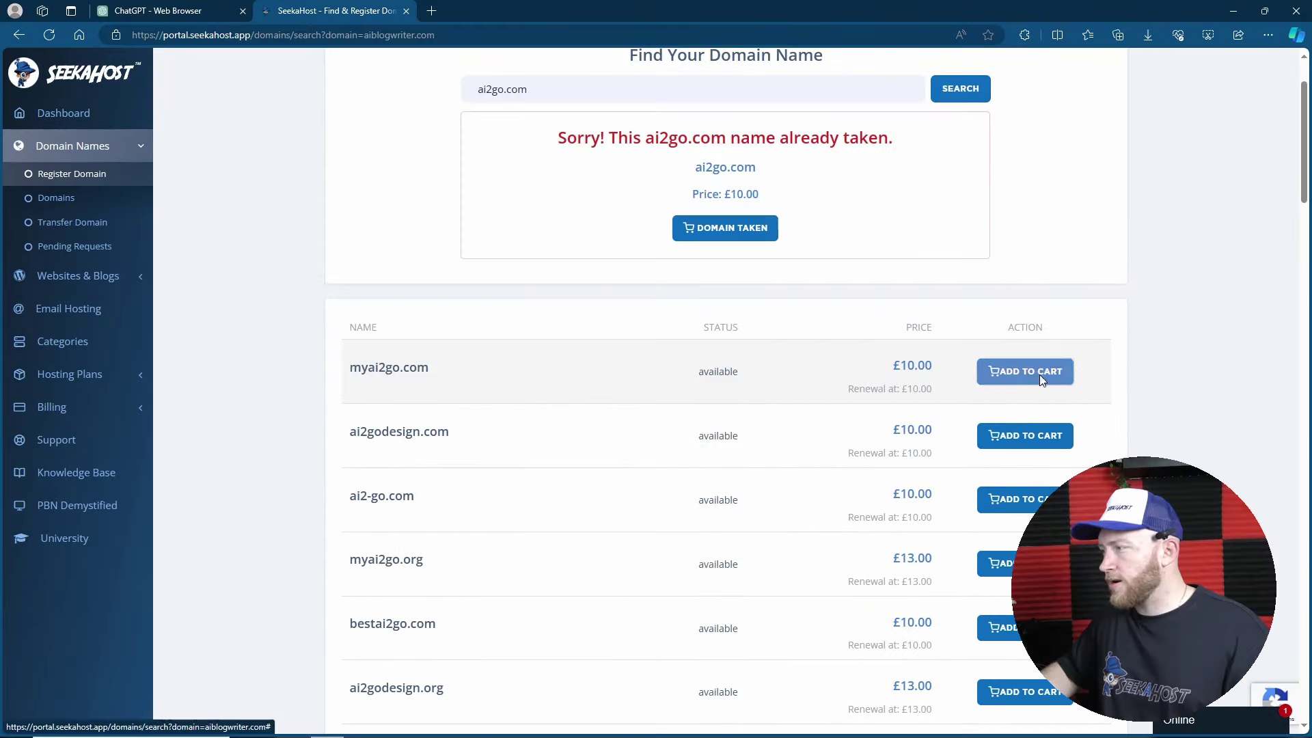
click(1039, 375)
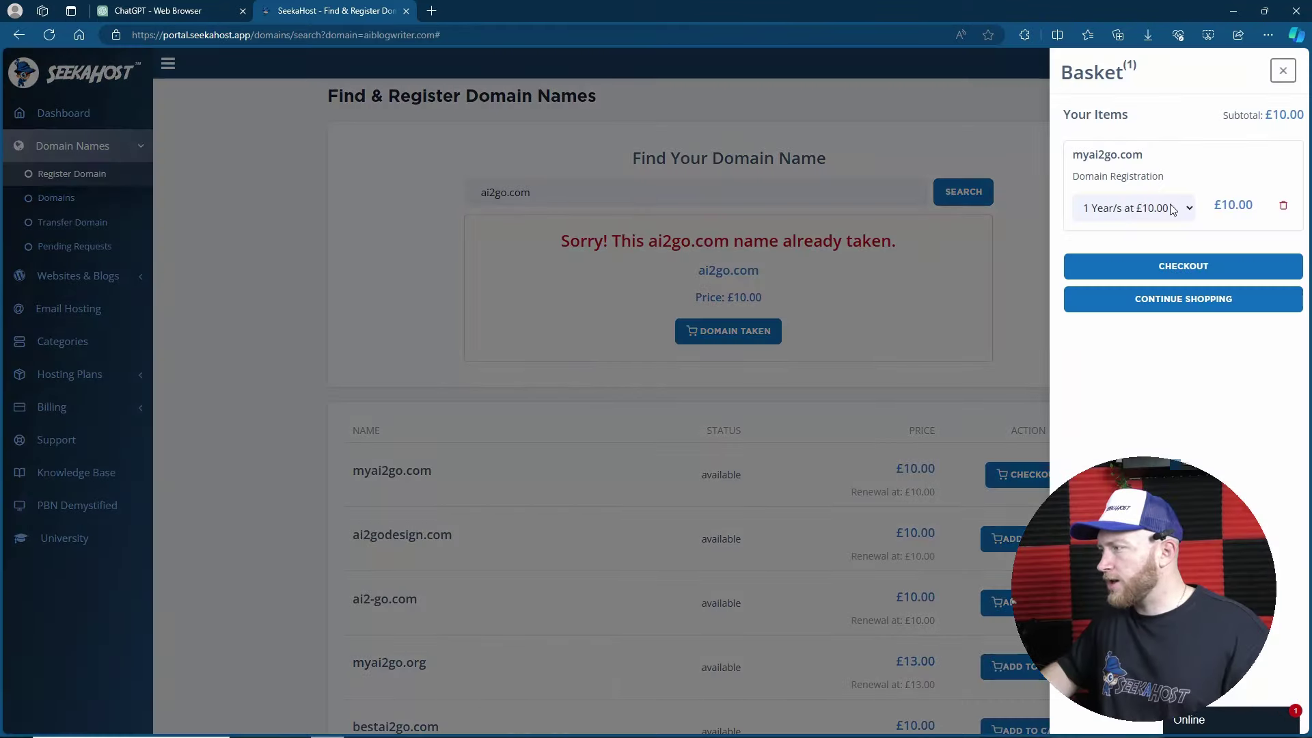
Check out the basket to buy the myai2go.com domain.
click(1210, 270)
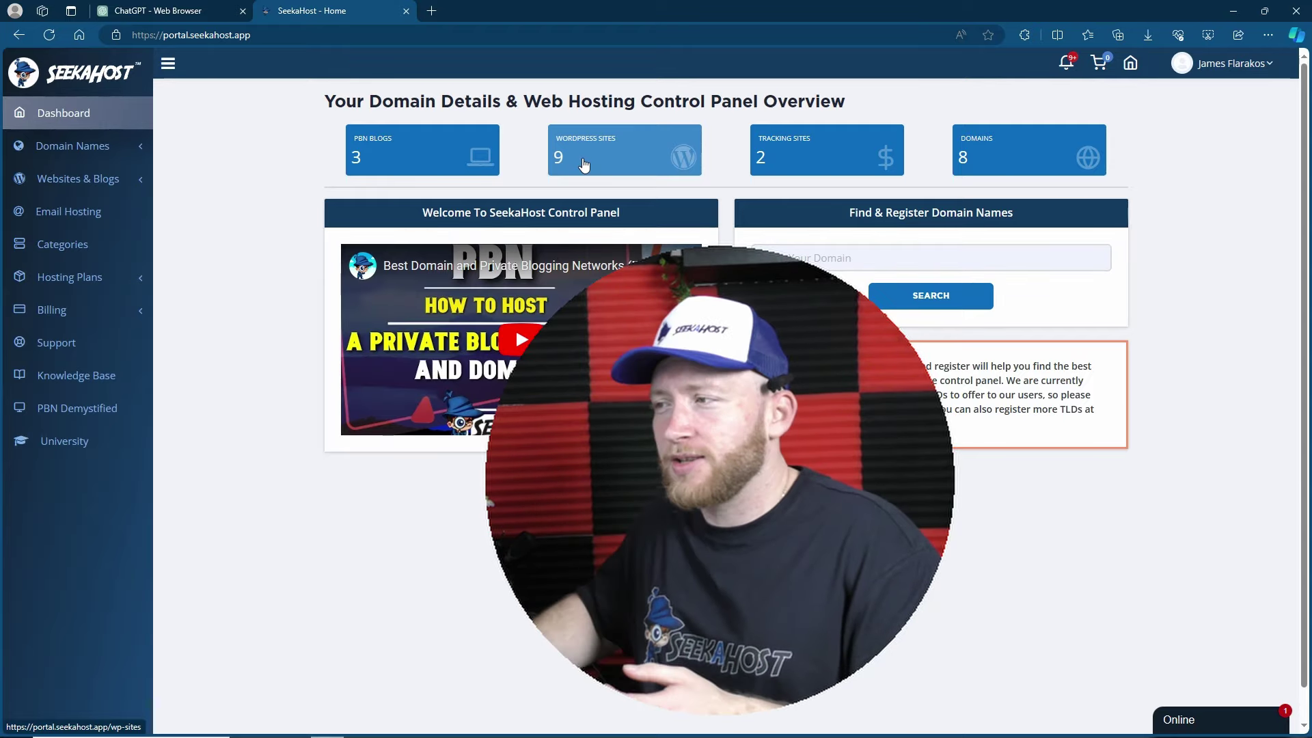
Create a WordPress site on myai2go.com with the blog title 'An AI Blog'.
click(583, 164)
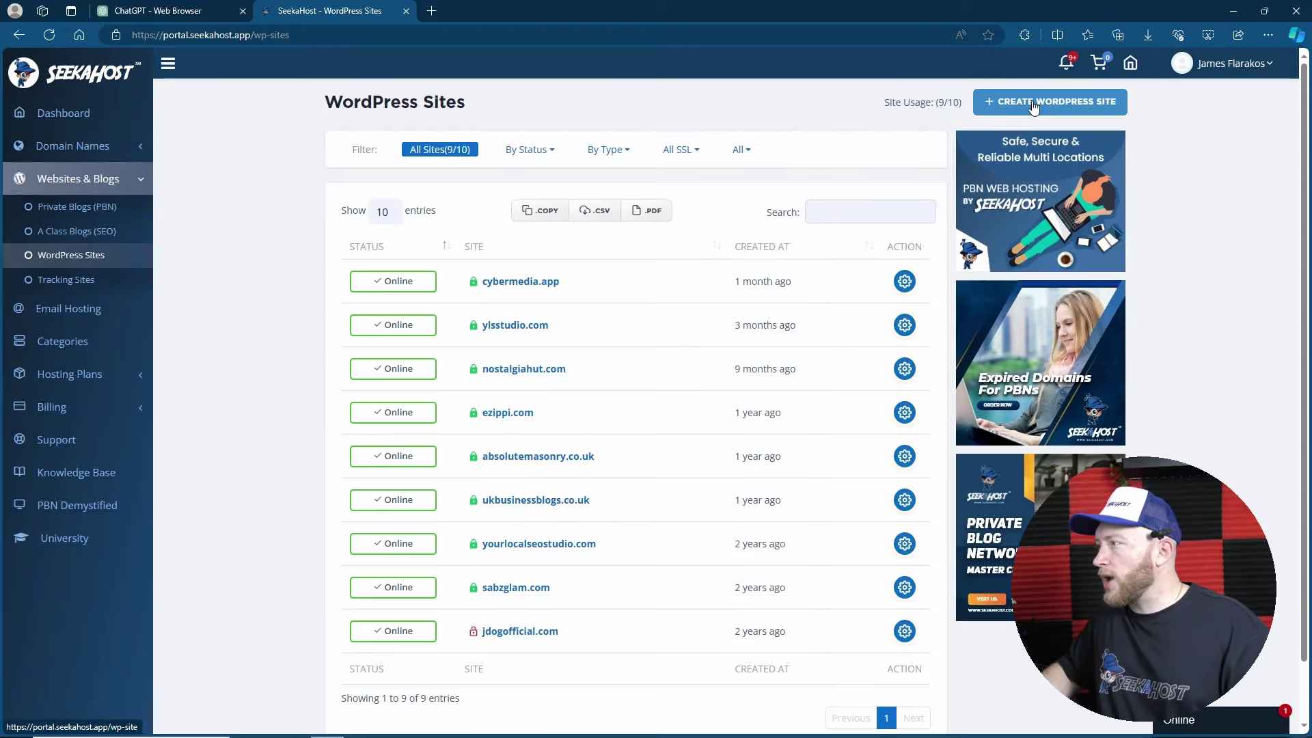
click(1034, 106)
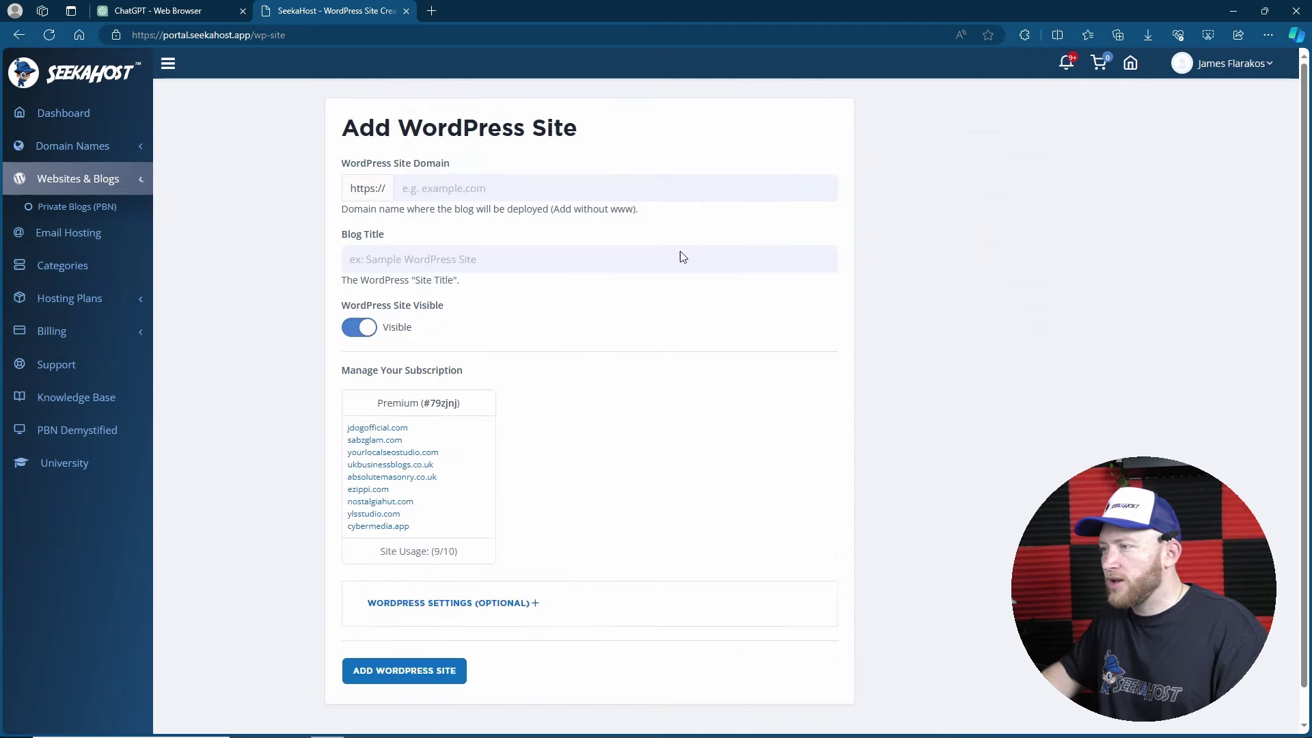
text(myai2go.com)
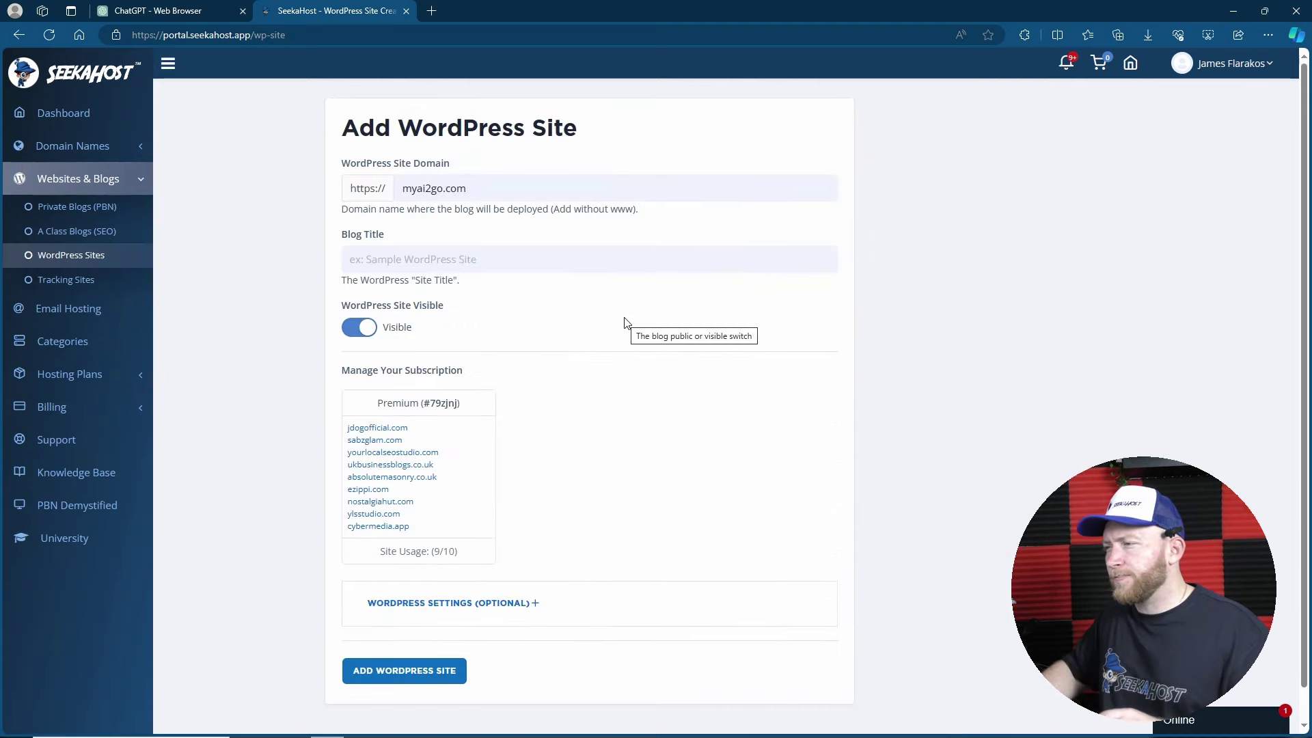
key(Tab)
text(An AI Blog)
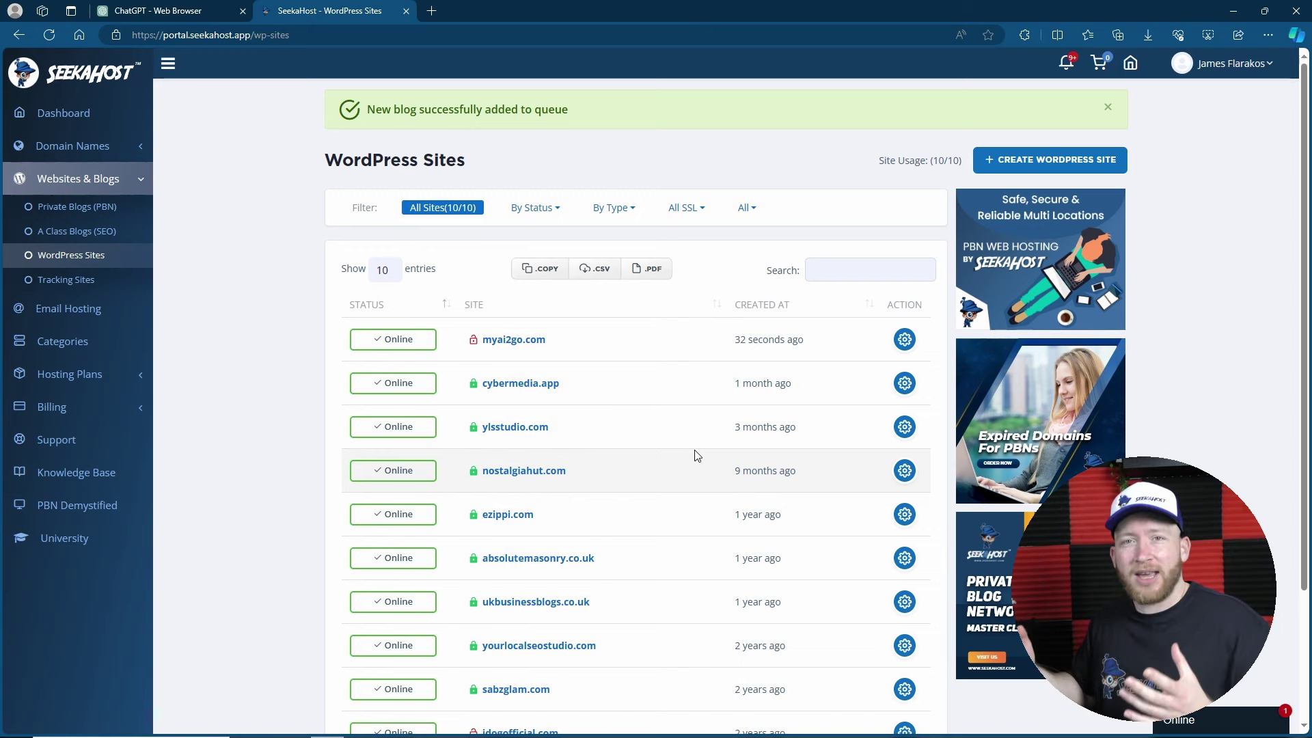
click(157, 12)
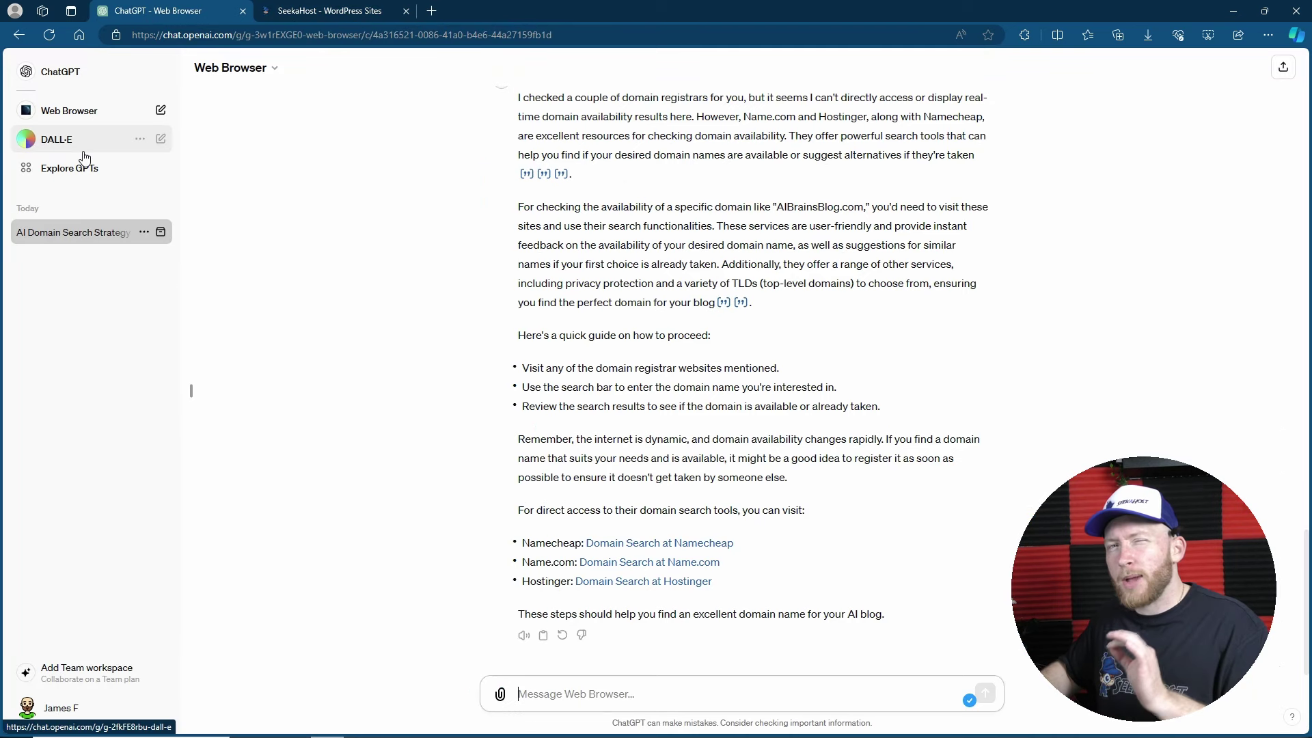
In a new chat, send the wordfence.png screenshot with a question about launching the myai2go blog.
click(81, 75)
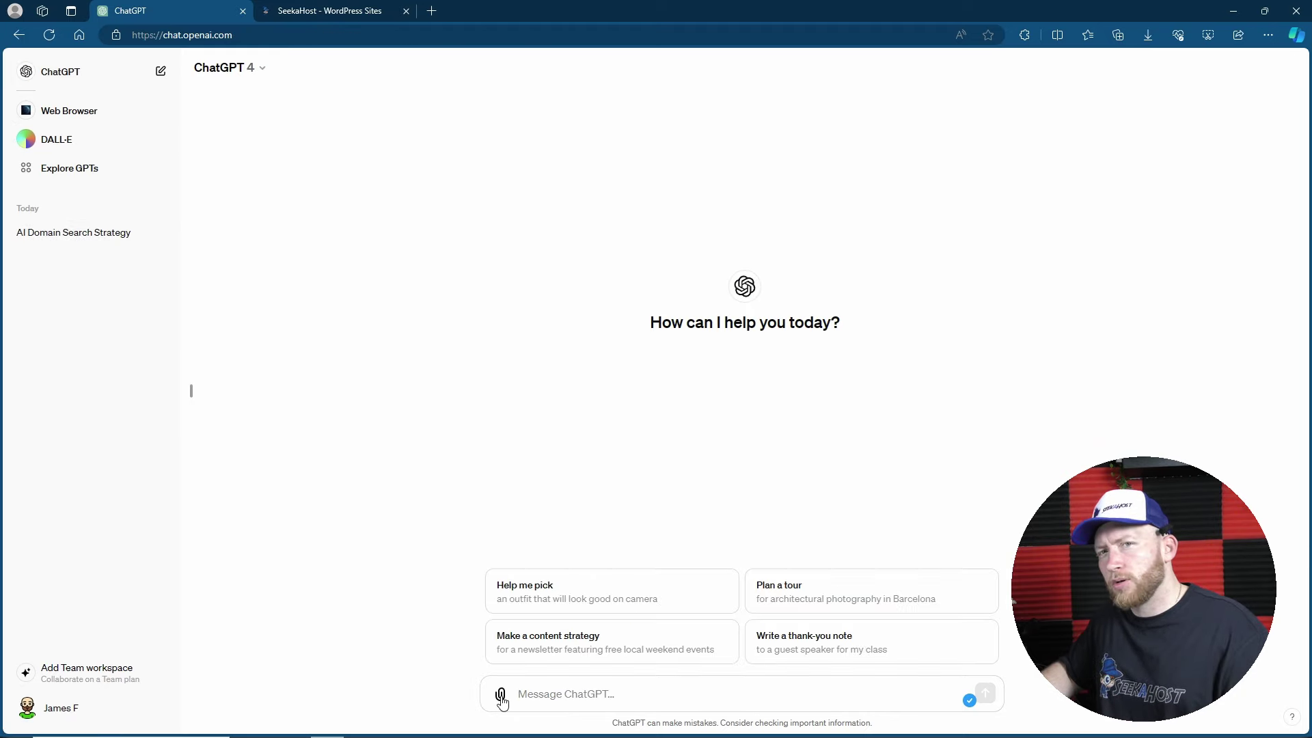
click(501, 695)
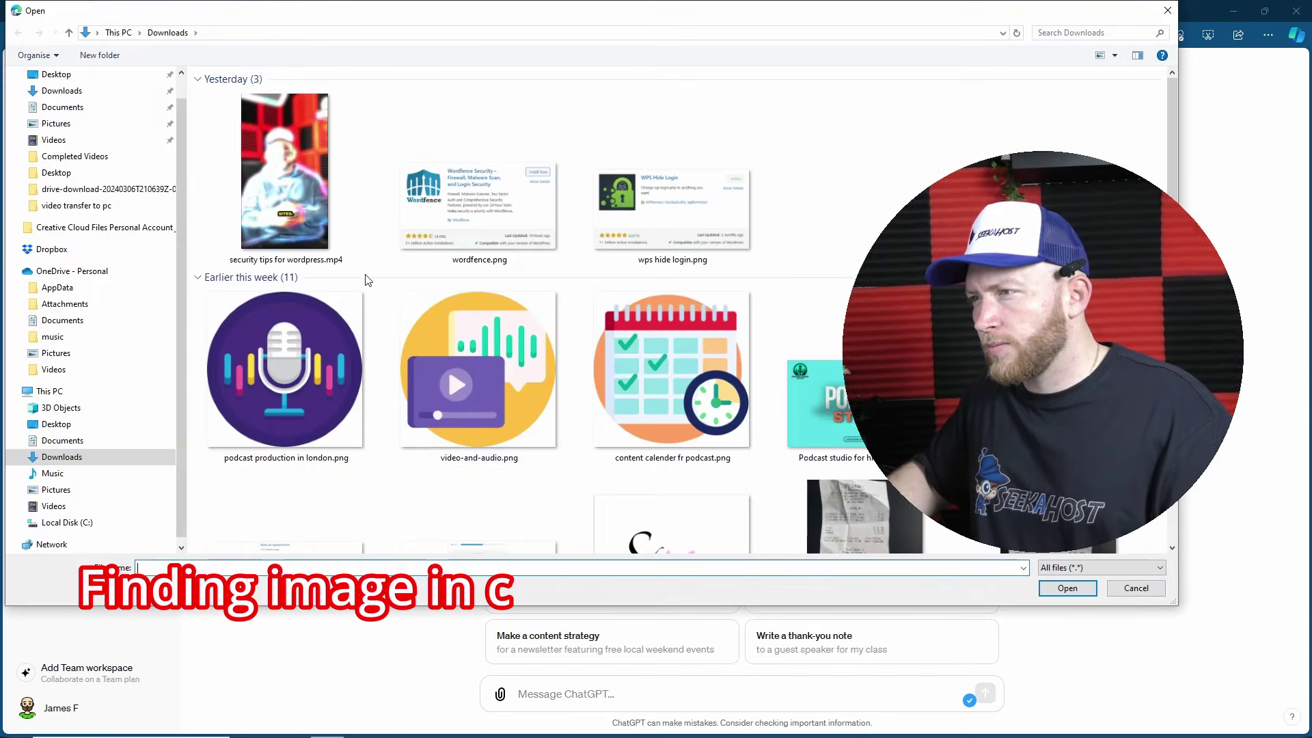
double_click(479, 205)
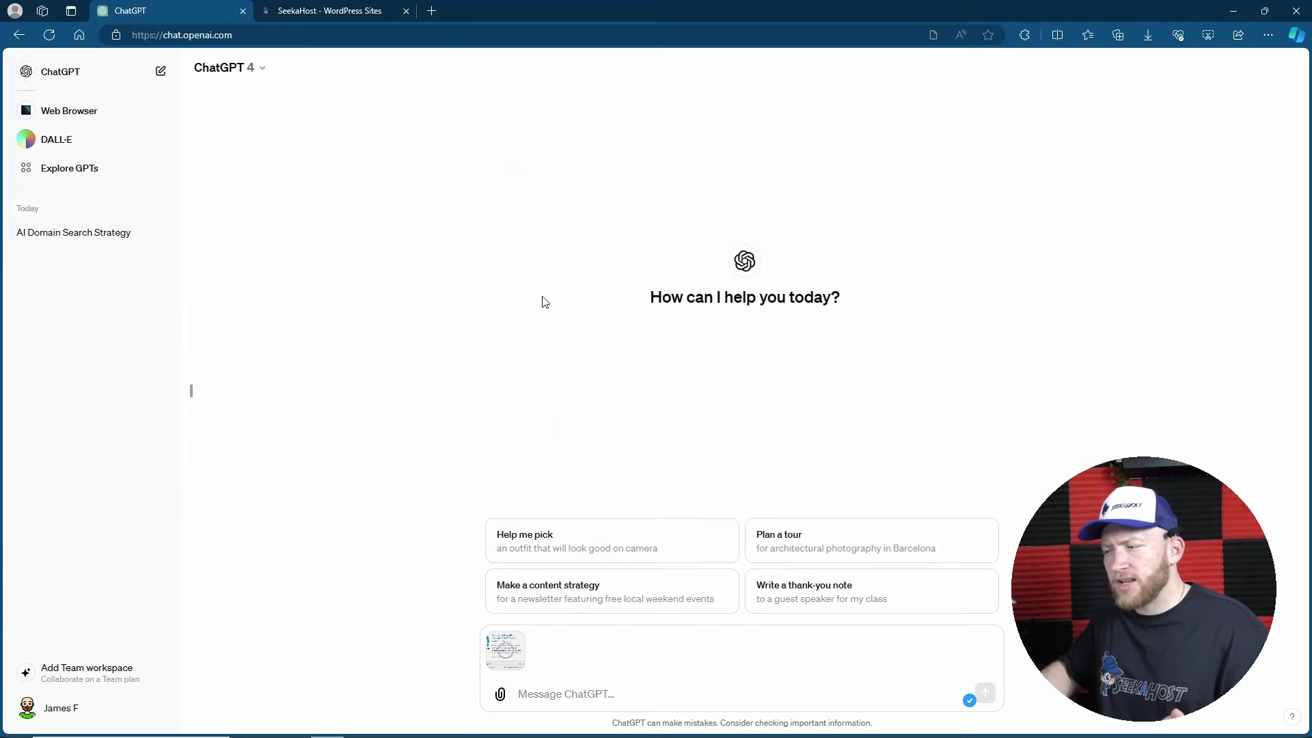
text(do you kno)
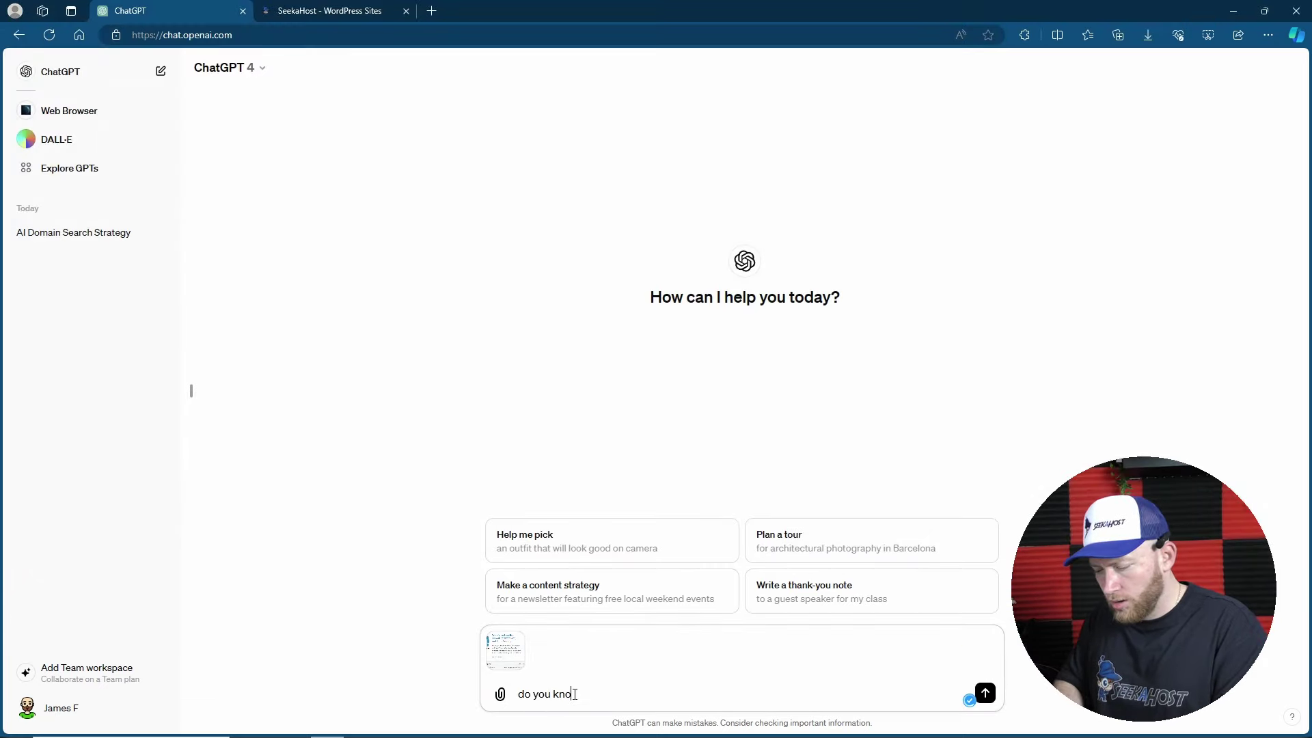
text(w what this is?)
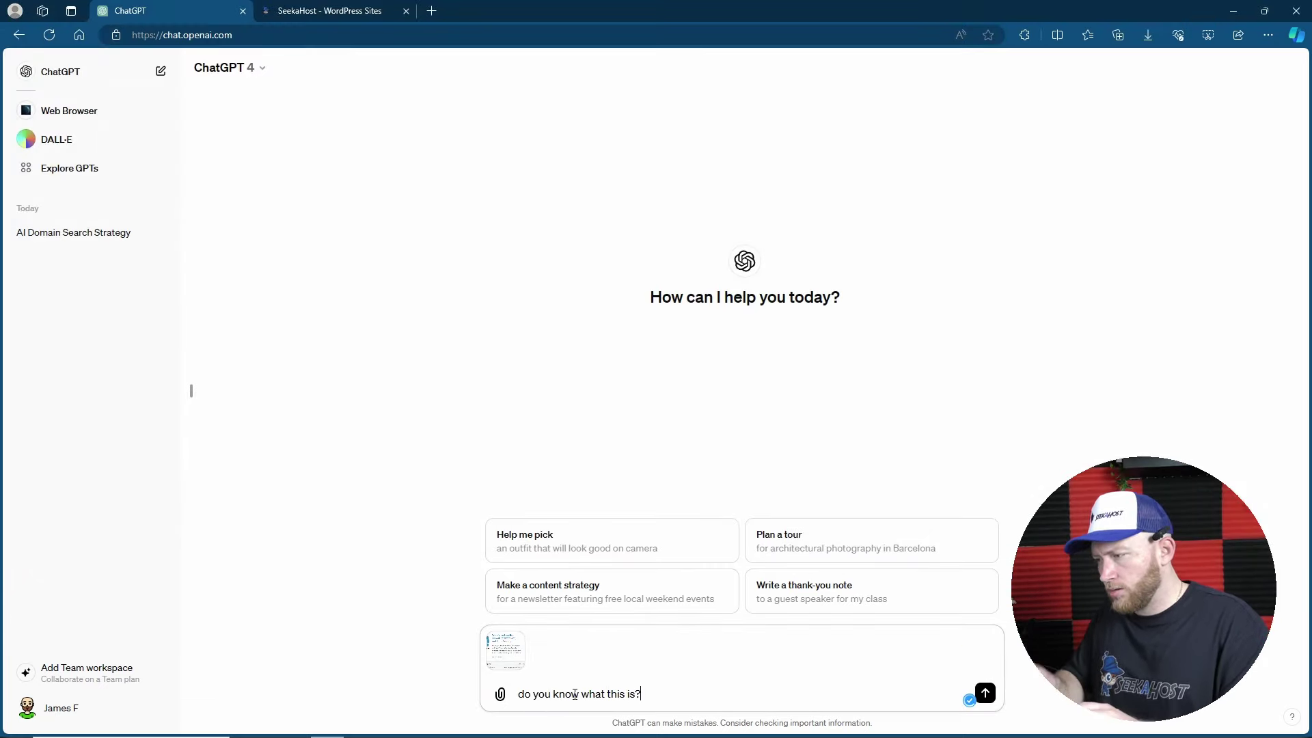
key(Return)
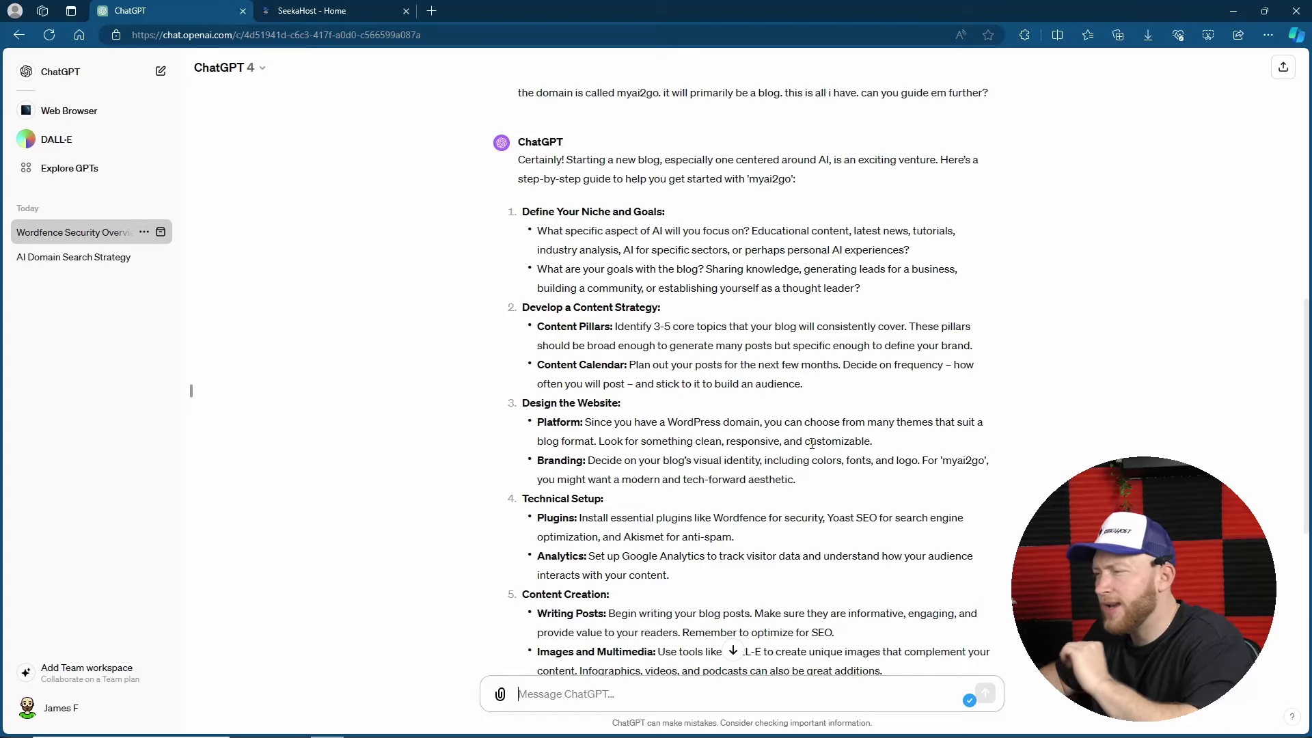
Ask ChatGPT to fill in the blog plan as if it were you, aiming to make myai2go super popular.
scroll(812, 443, down, 3)
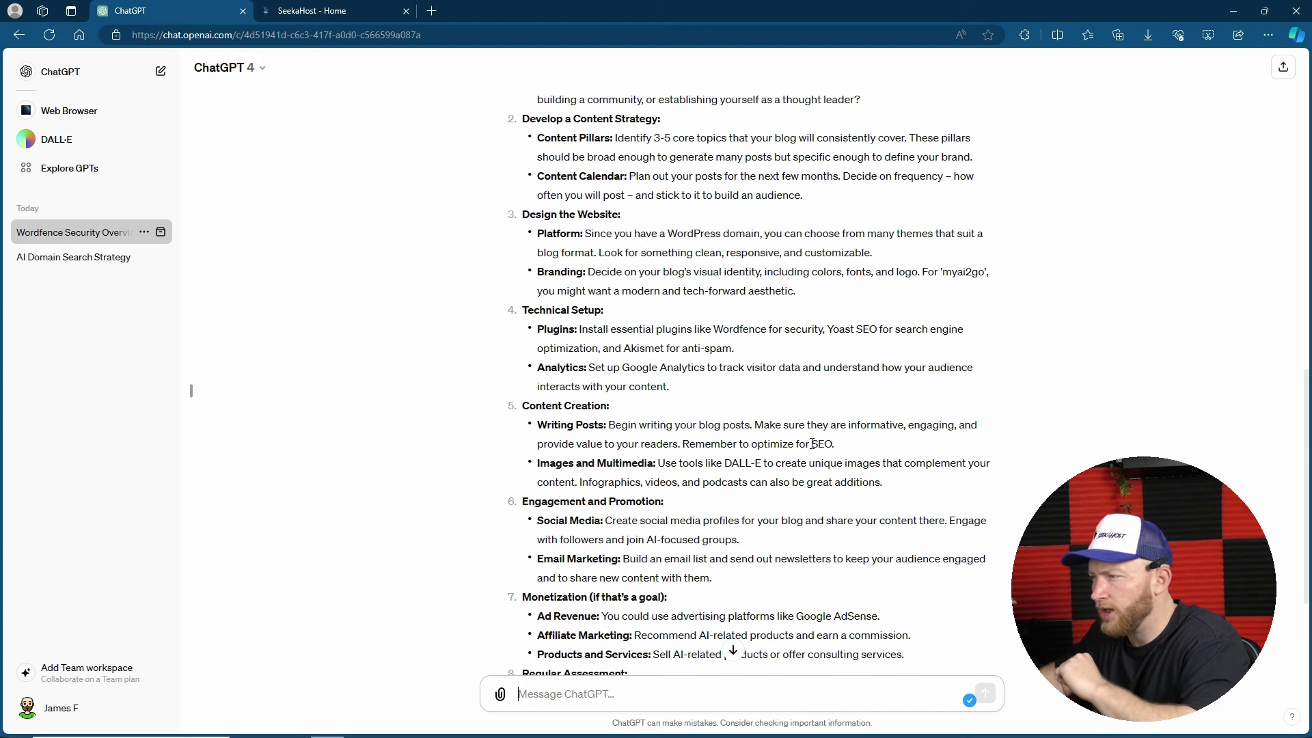
scroll(812, 443, down, 3)
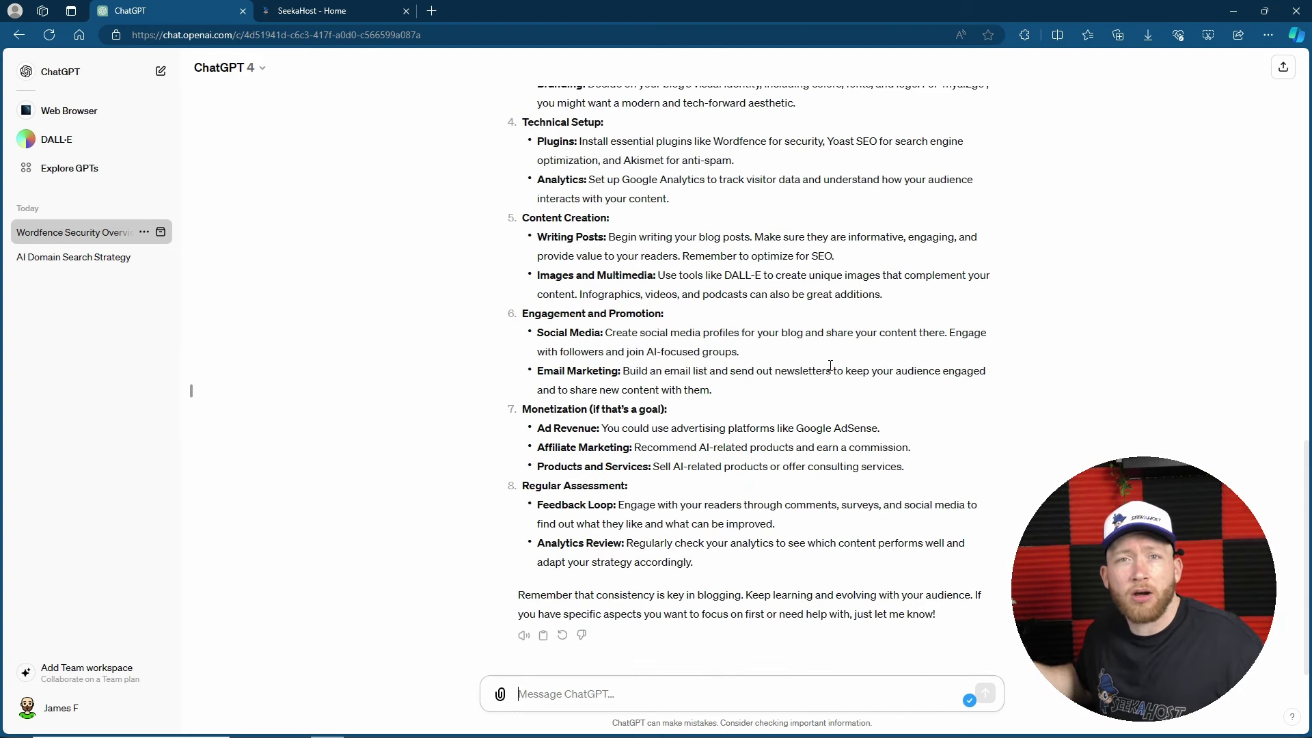
click(625, 692)
text(can you fill in the information as if you were me and wanted to make this a super popular blog about ai topics)
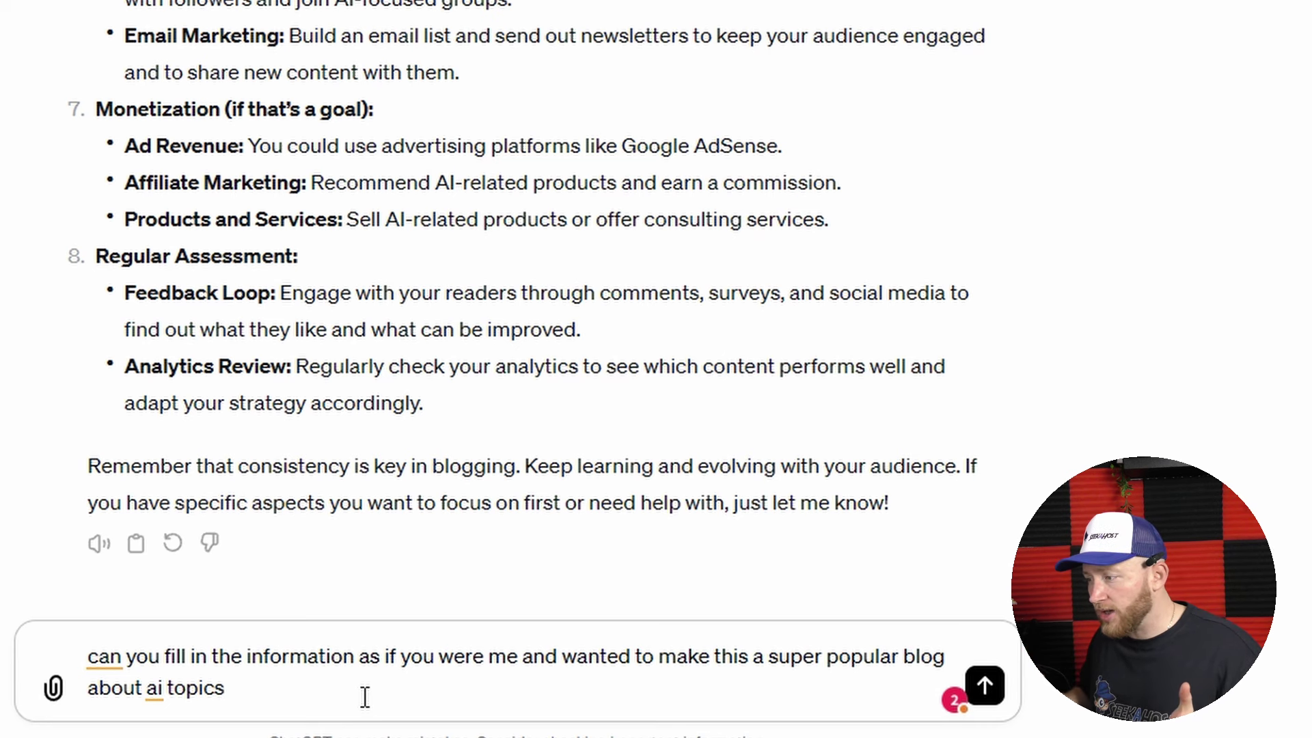
key(Return)
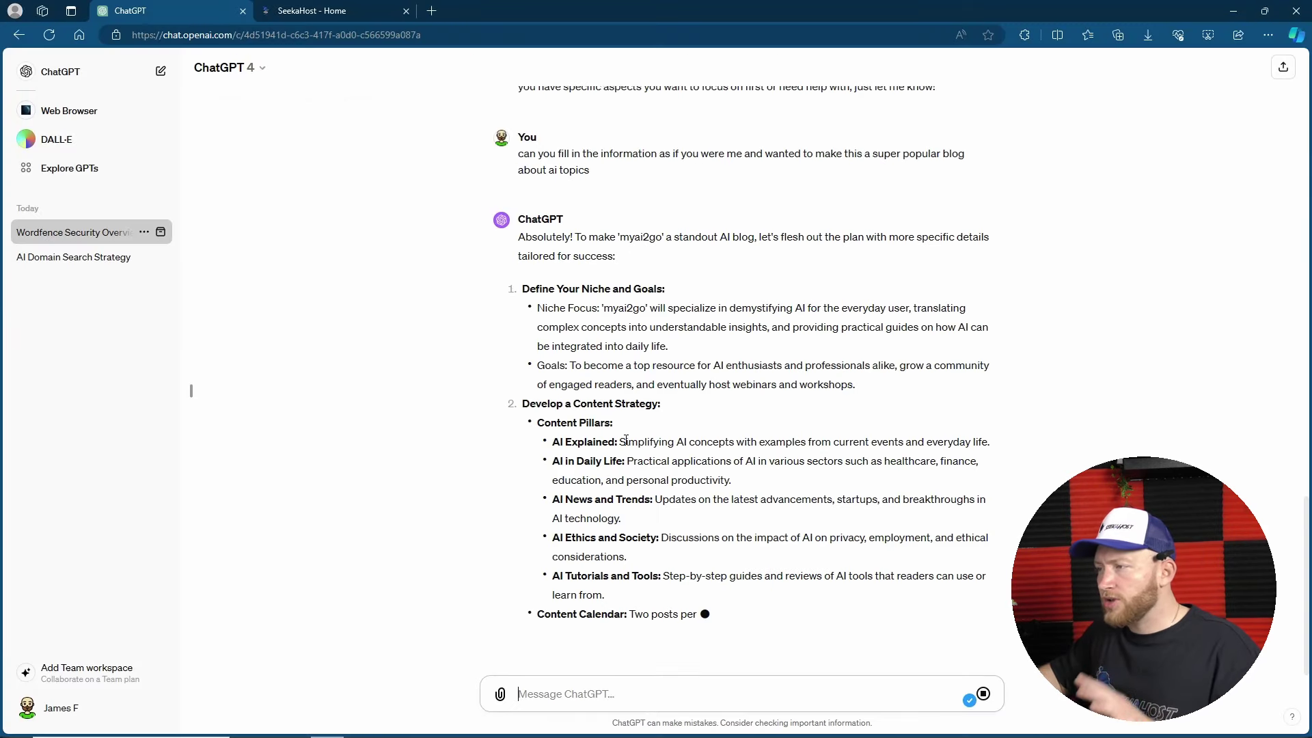
click(343, 11)
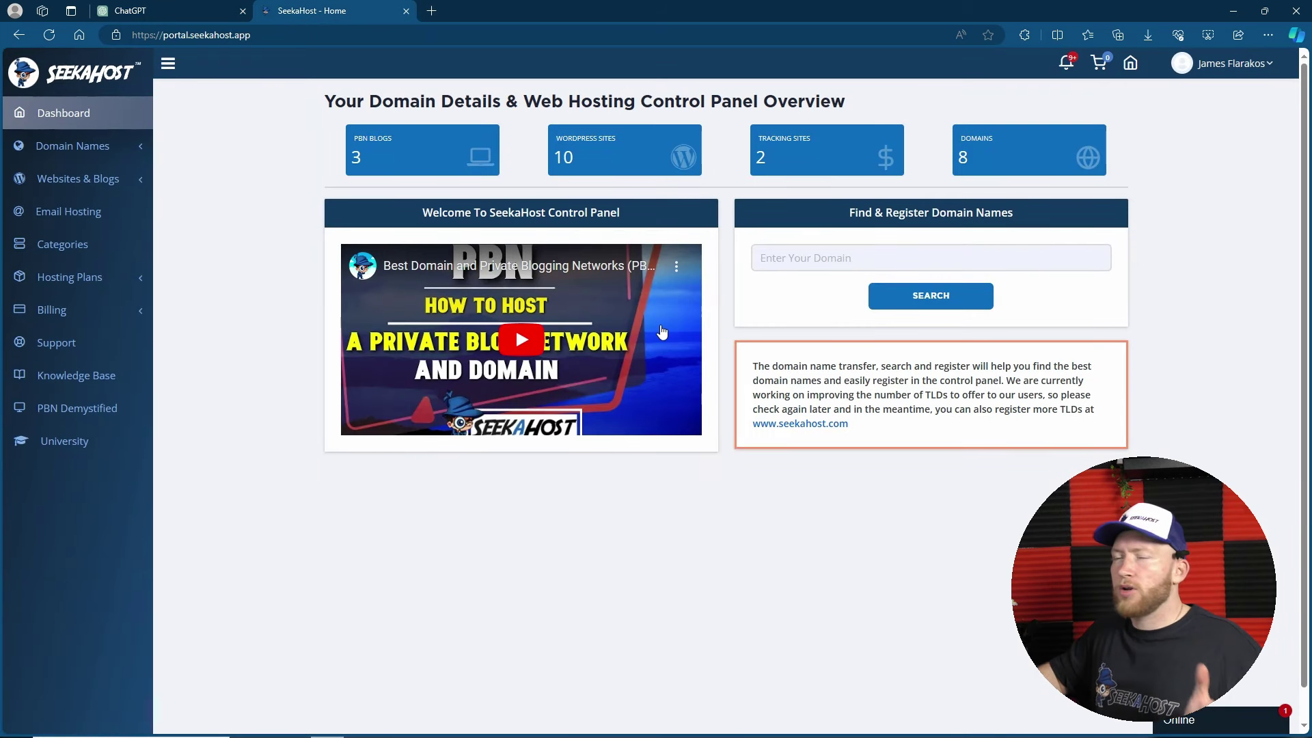
Turn on the SSL certificate for myai2go.com and view its WordPress site info.
click(613, 158)
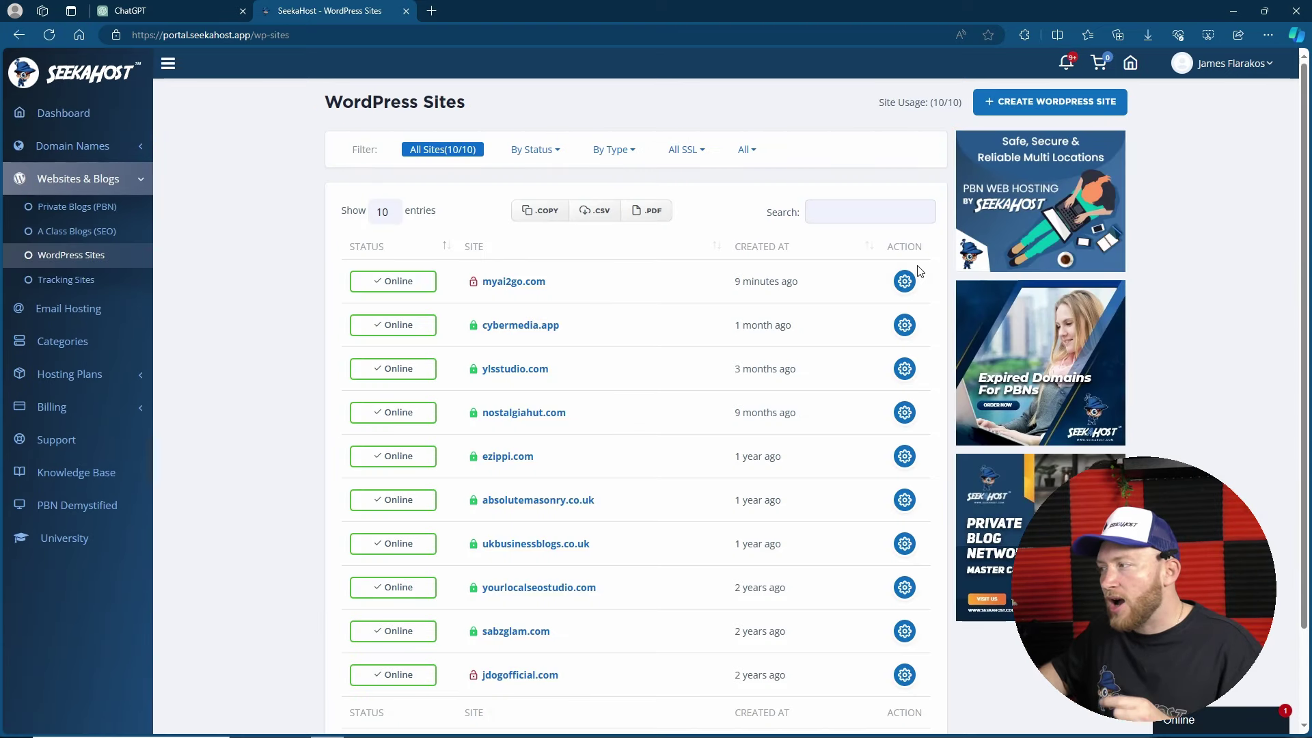
click(904, 285)
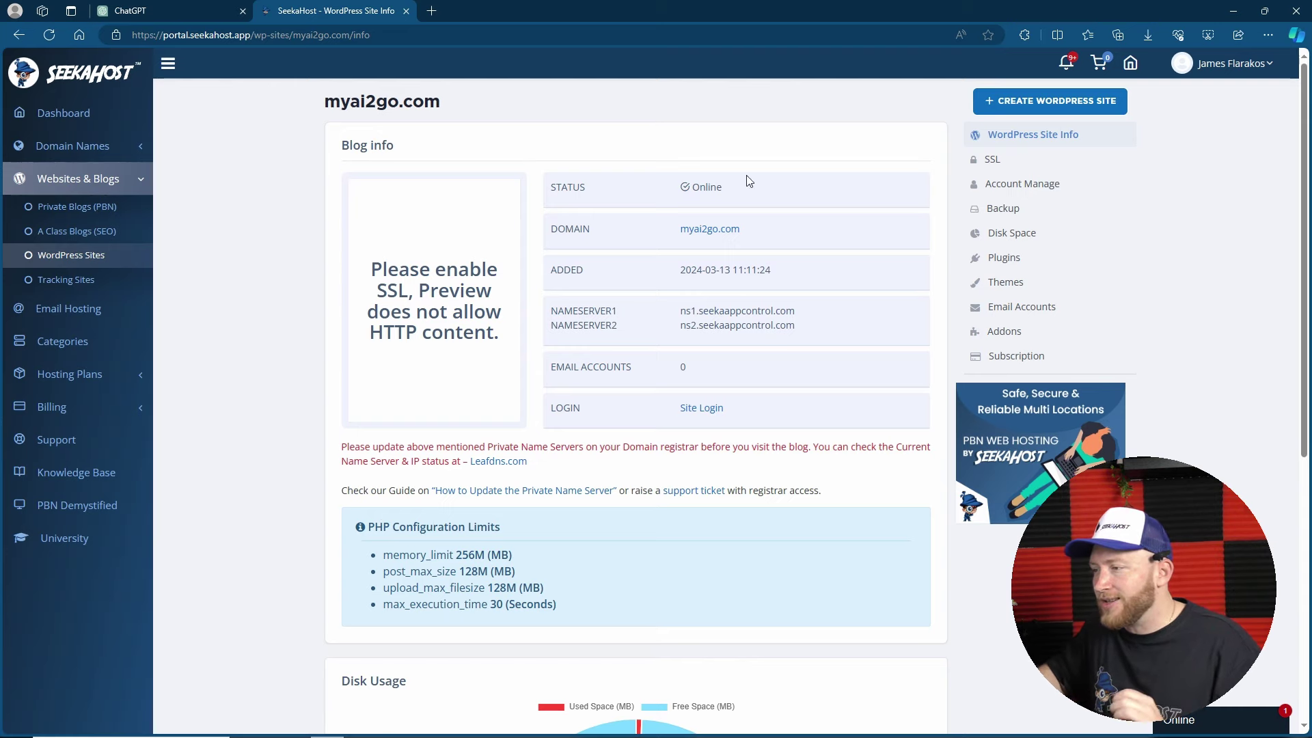
click(986, 160)
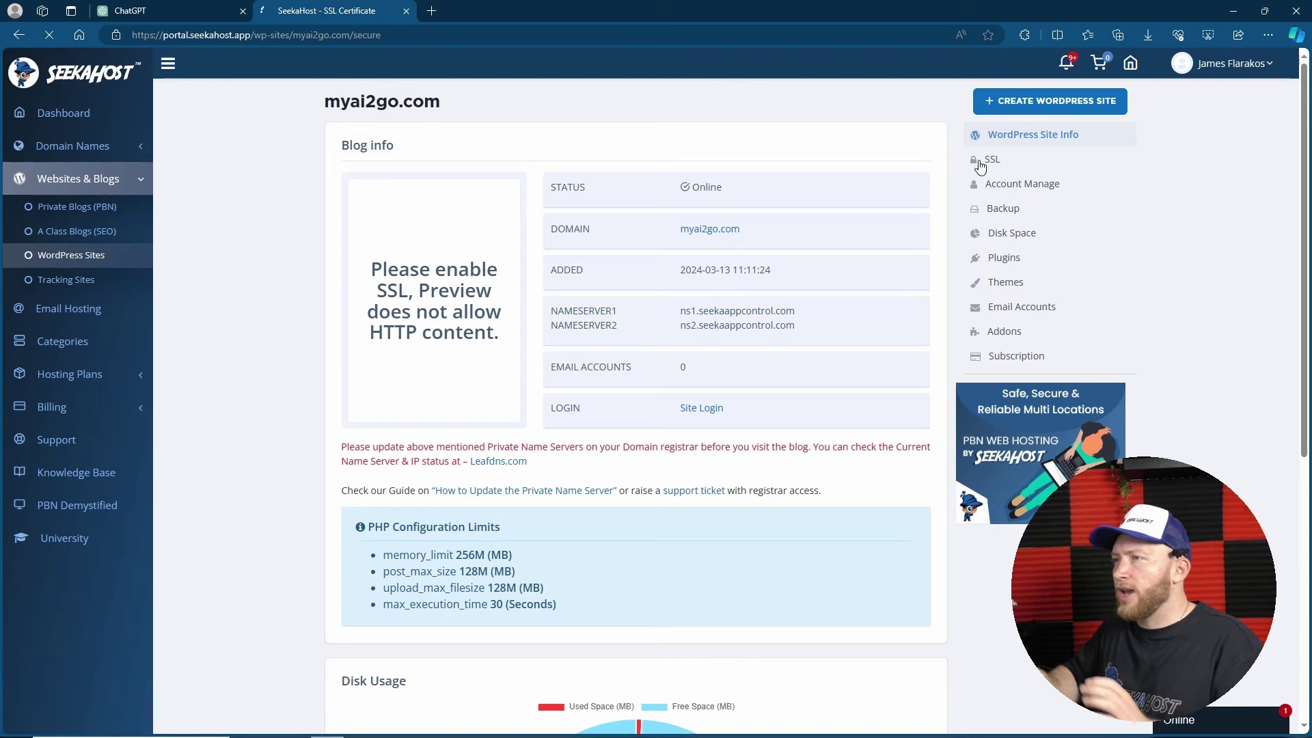
click(361, 199)
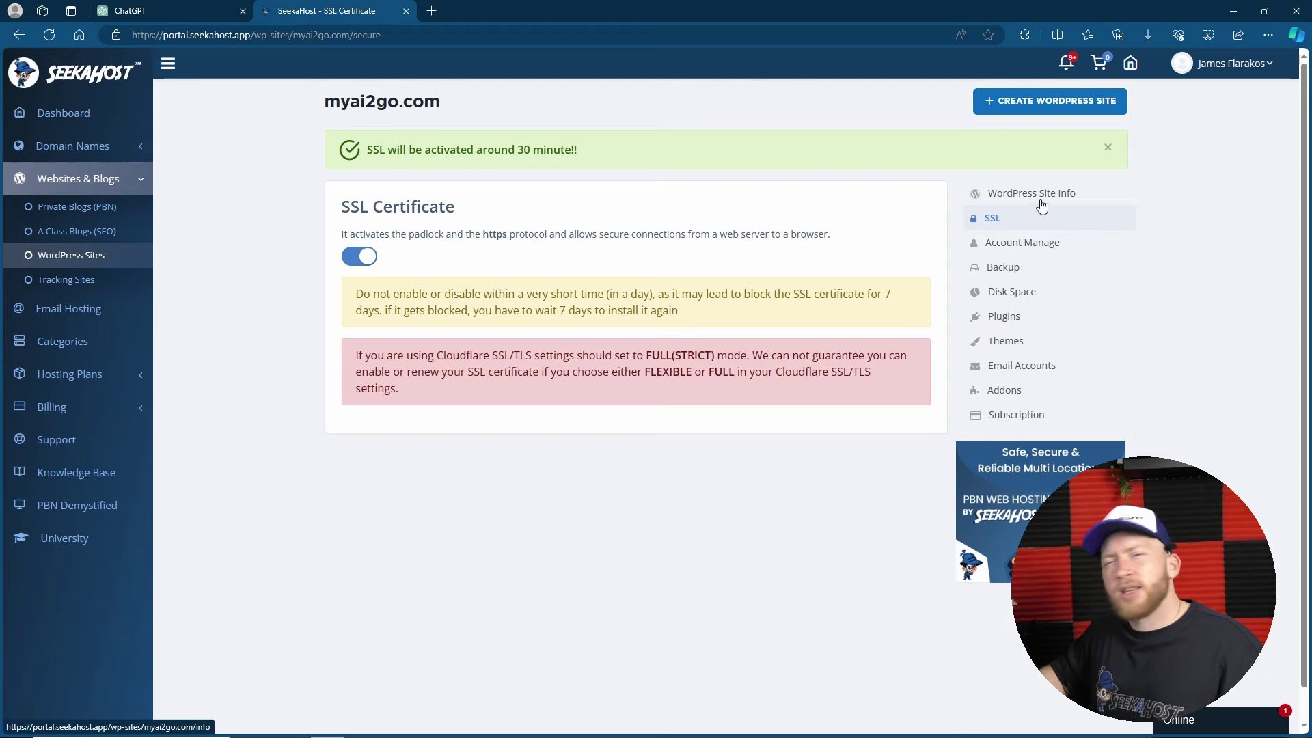
click(1041, 197)
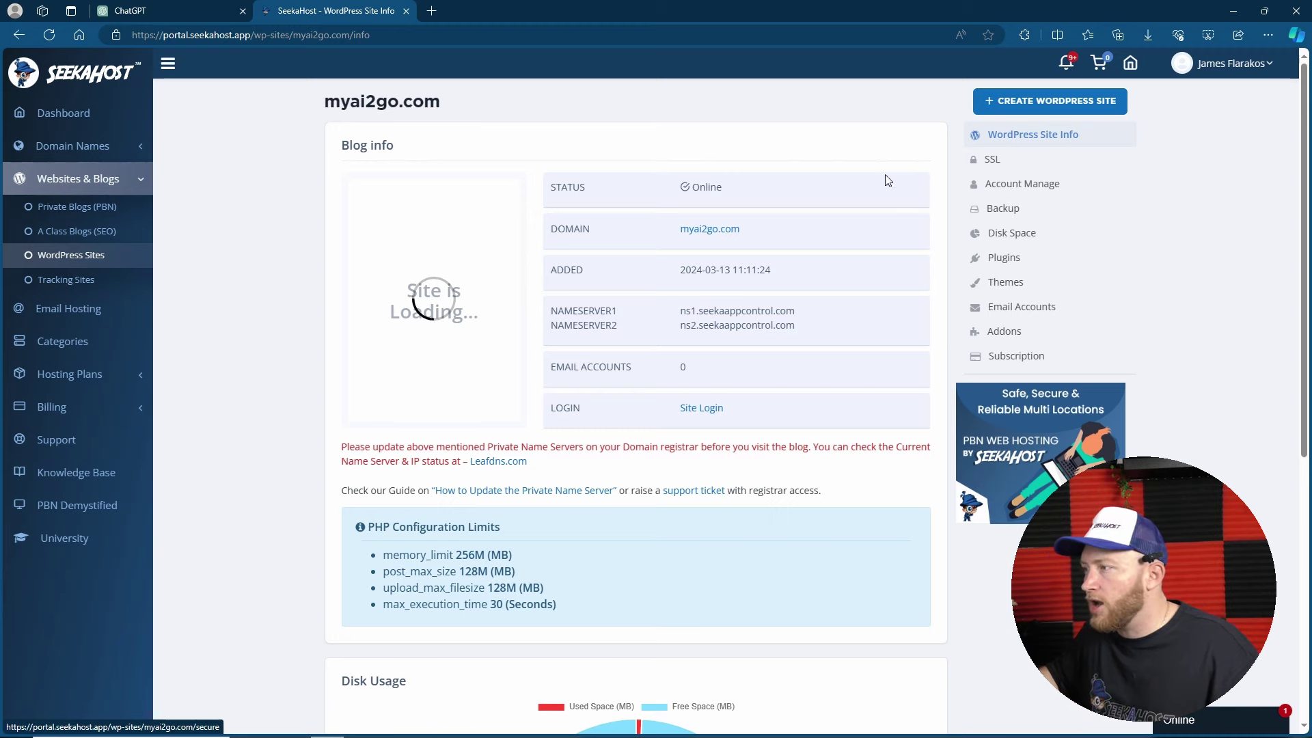
key(ctrl+Tab)
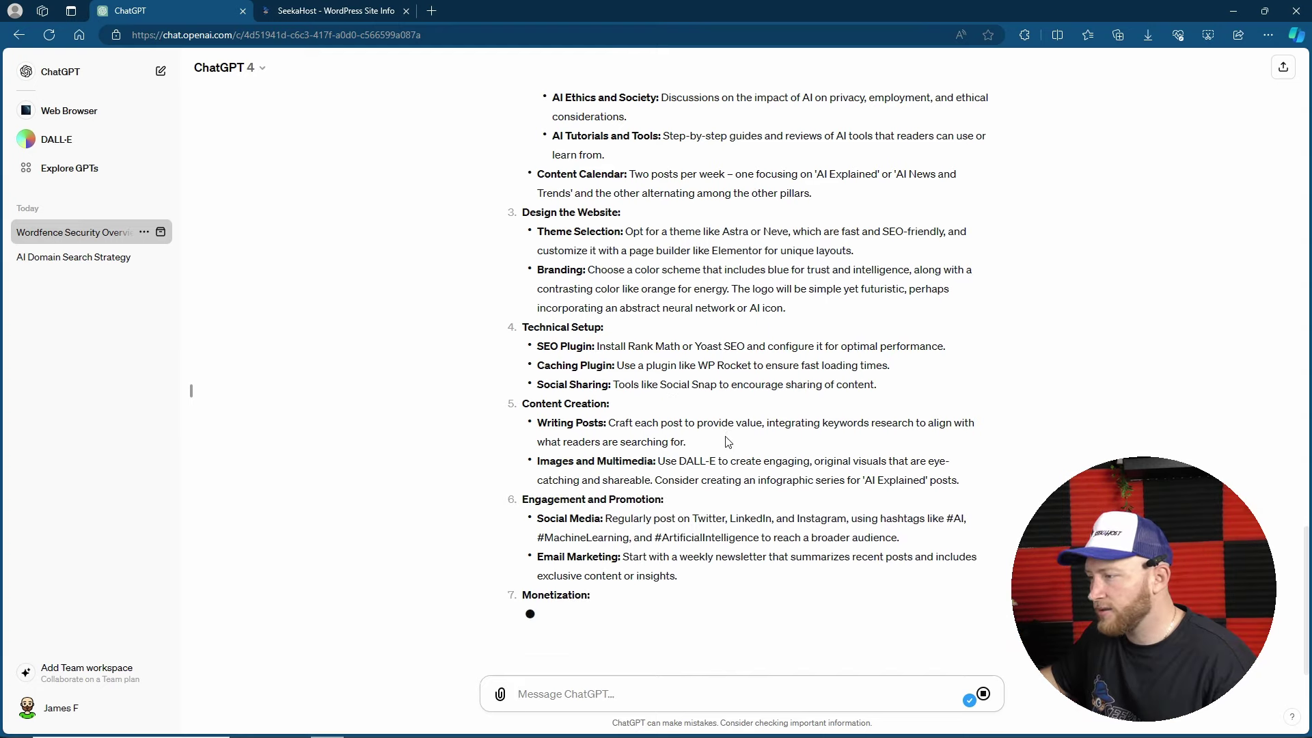
Scroll through ChatGPT's finished myai2go blog plan.
scroll(729, 440, up, 5)
scroll(731, 453, down, 5)
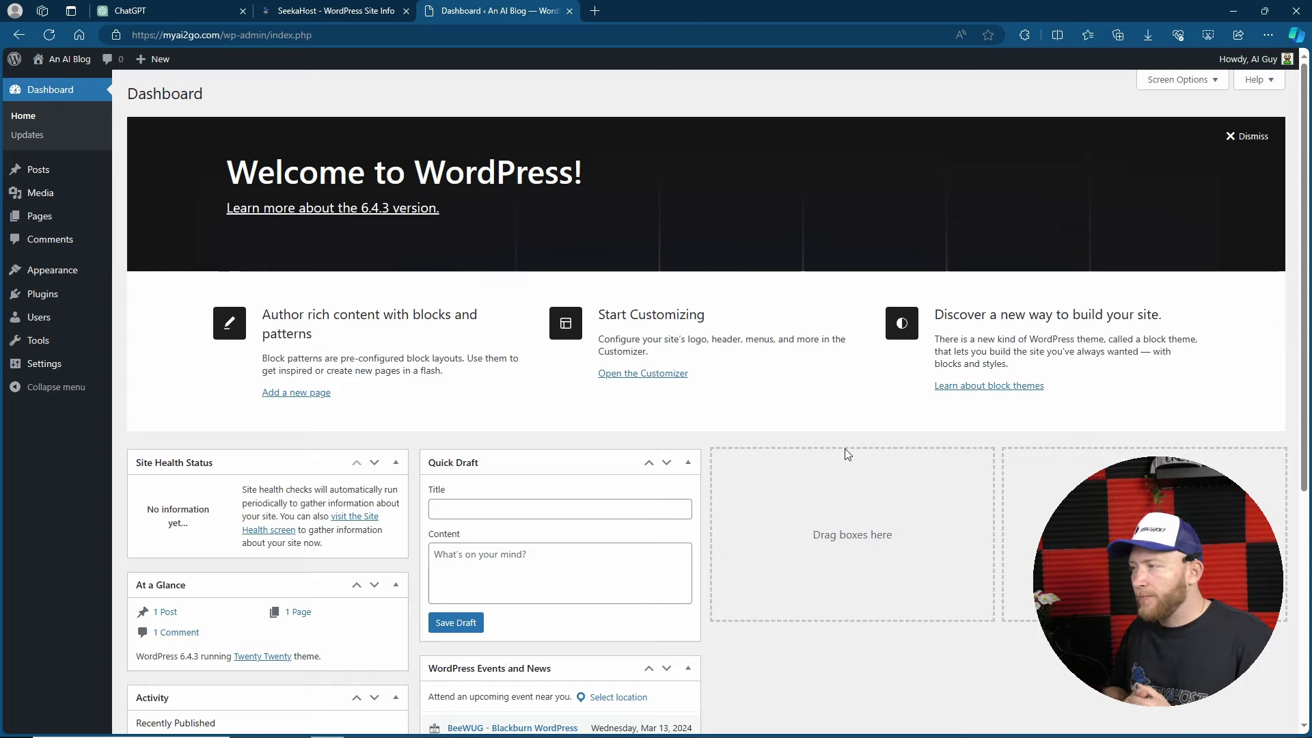
Publish the Astra theme customization and browse the live site's homepage.
mouse_move(52, 270)
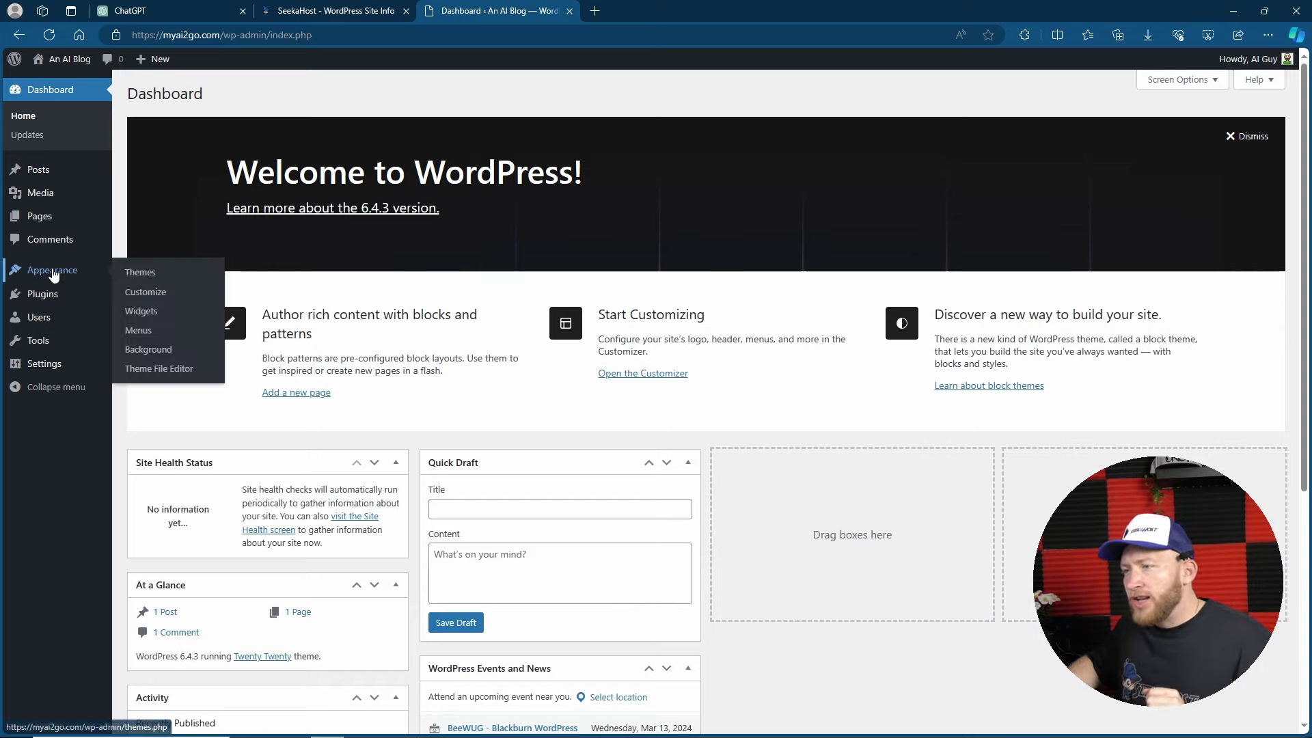
click(139, 280)
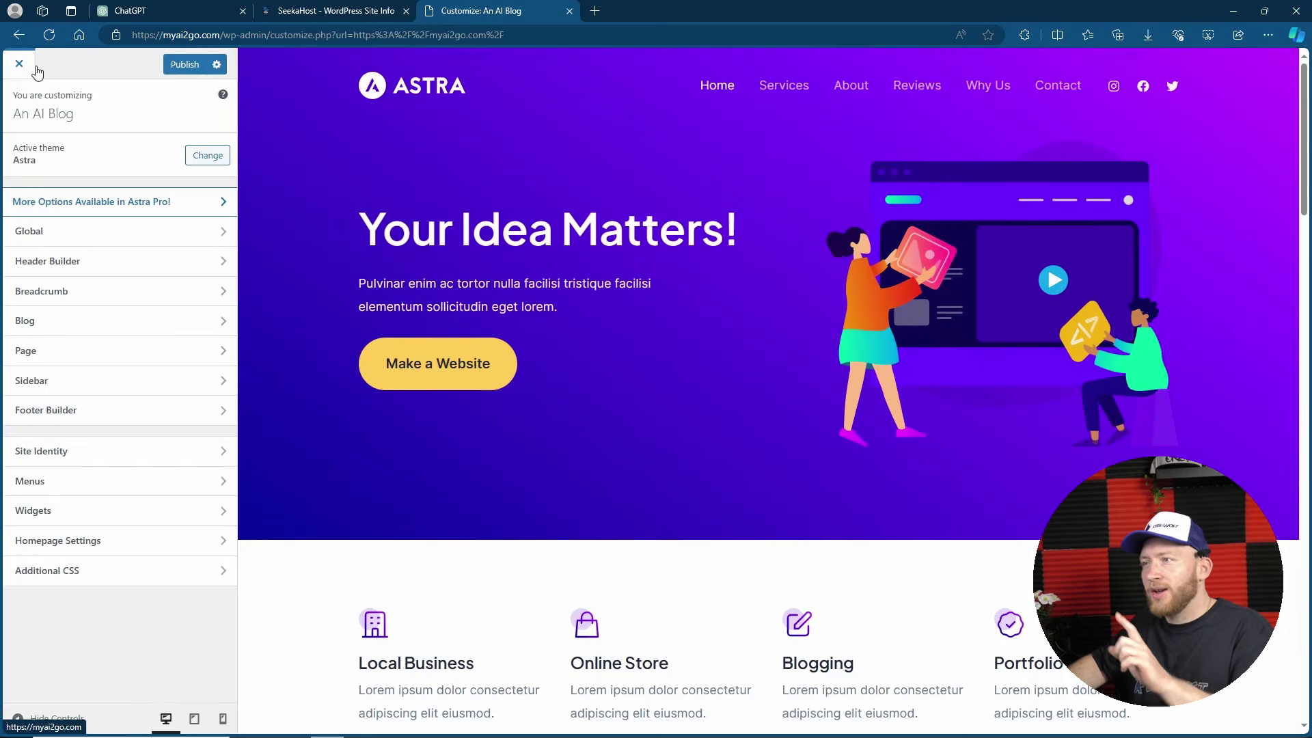
click(182, 65)
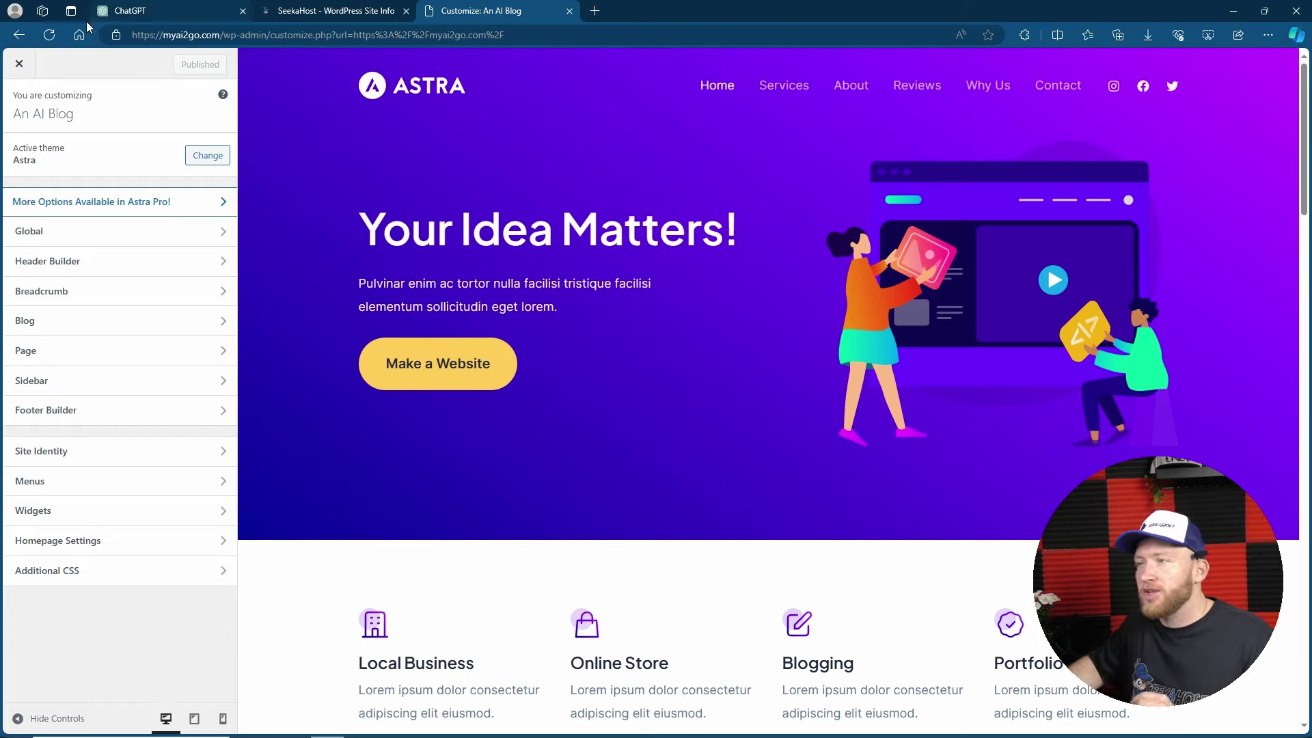
click(19, 64)
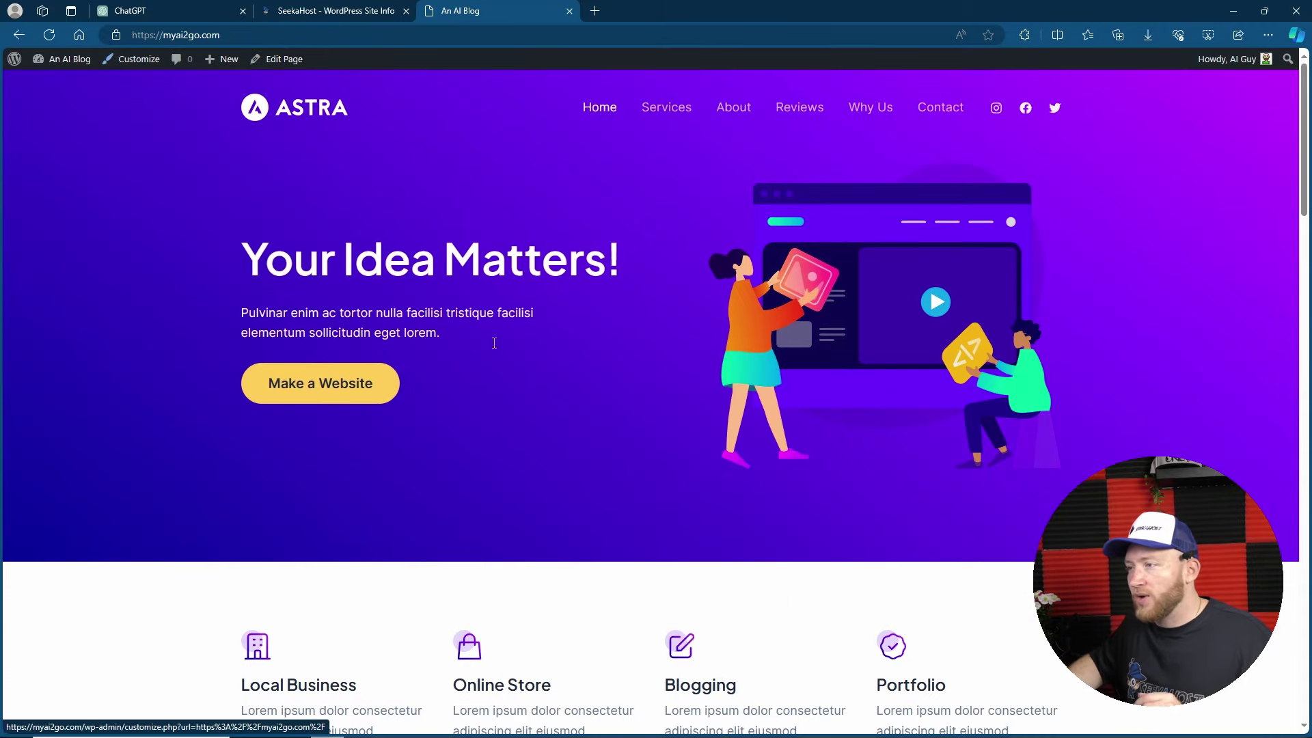
scroll(794, 396, down, 18)
scroll(807, 360, down, 10)
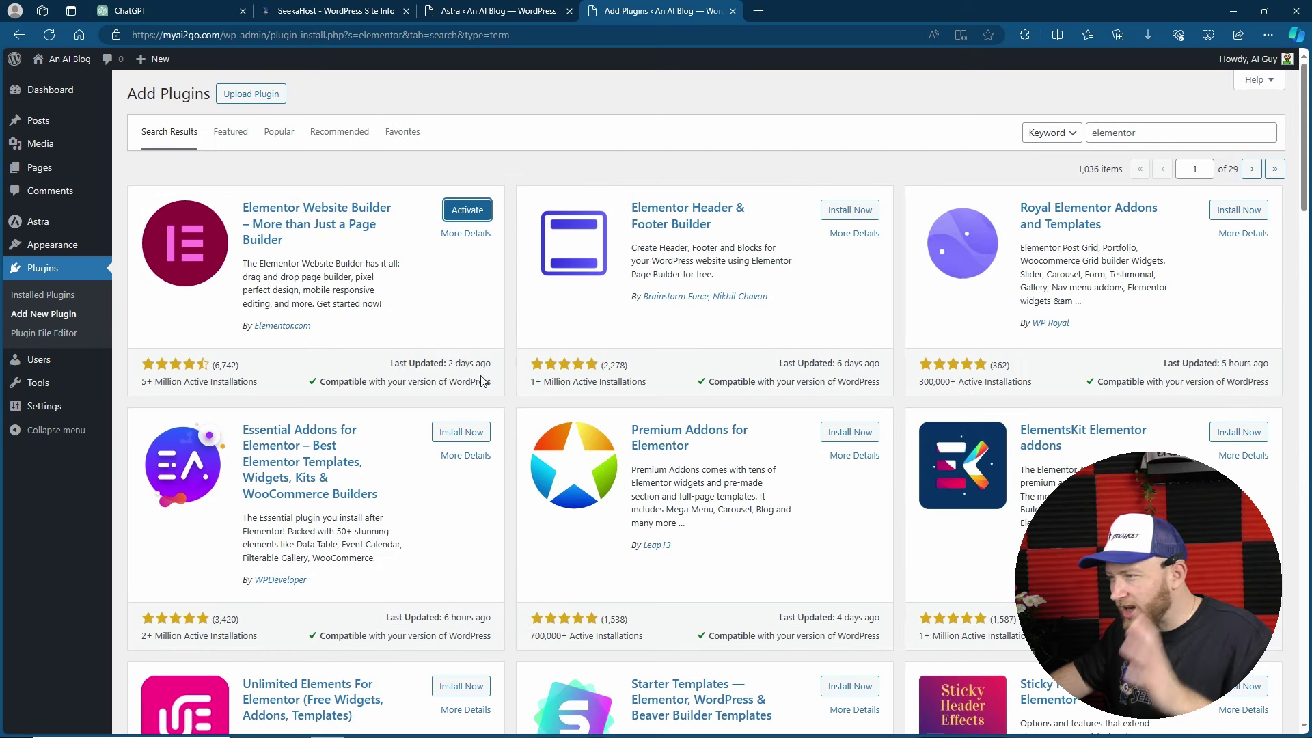
Install the Essential Addons for Elementor plugin.
click(464, 434)
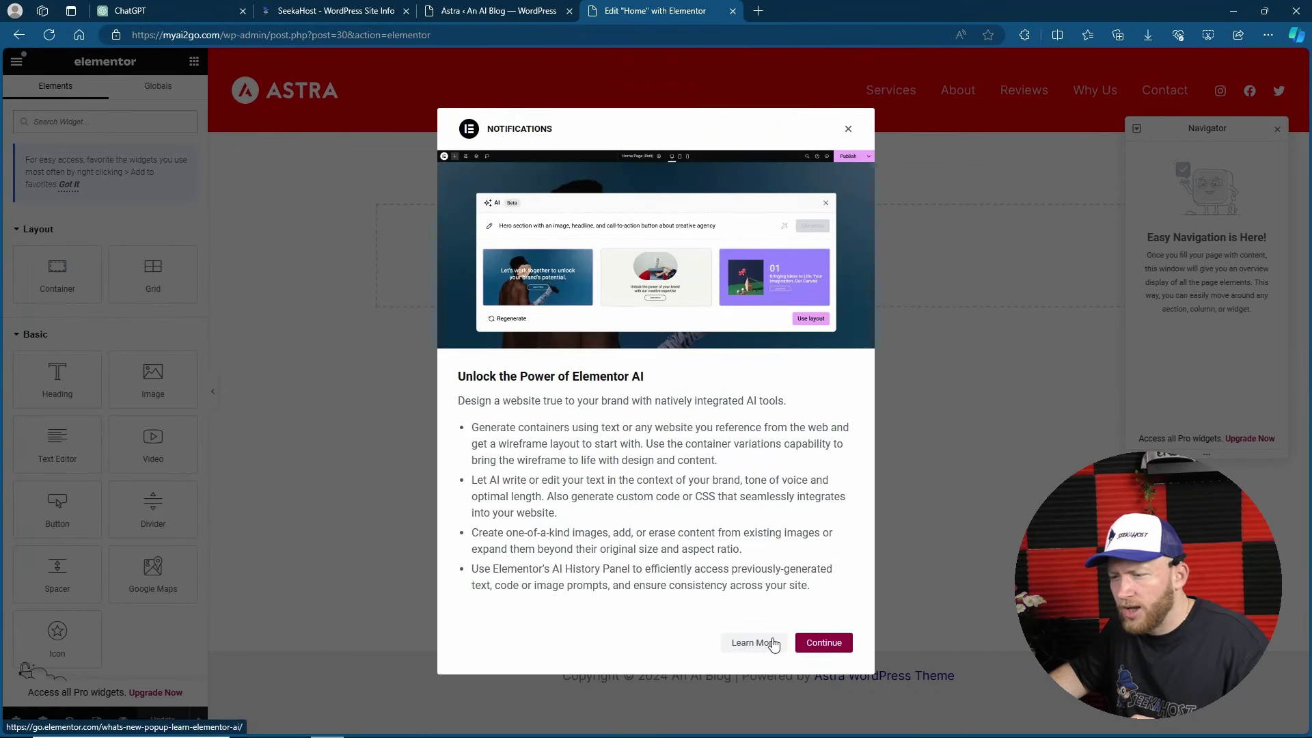
Generate an Elementor AI hero layout from the pasted prompt and insert it into the Home page.
click(823, 642)
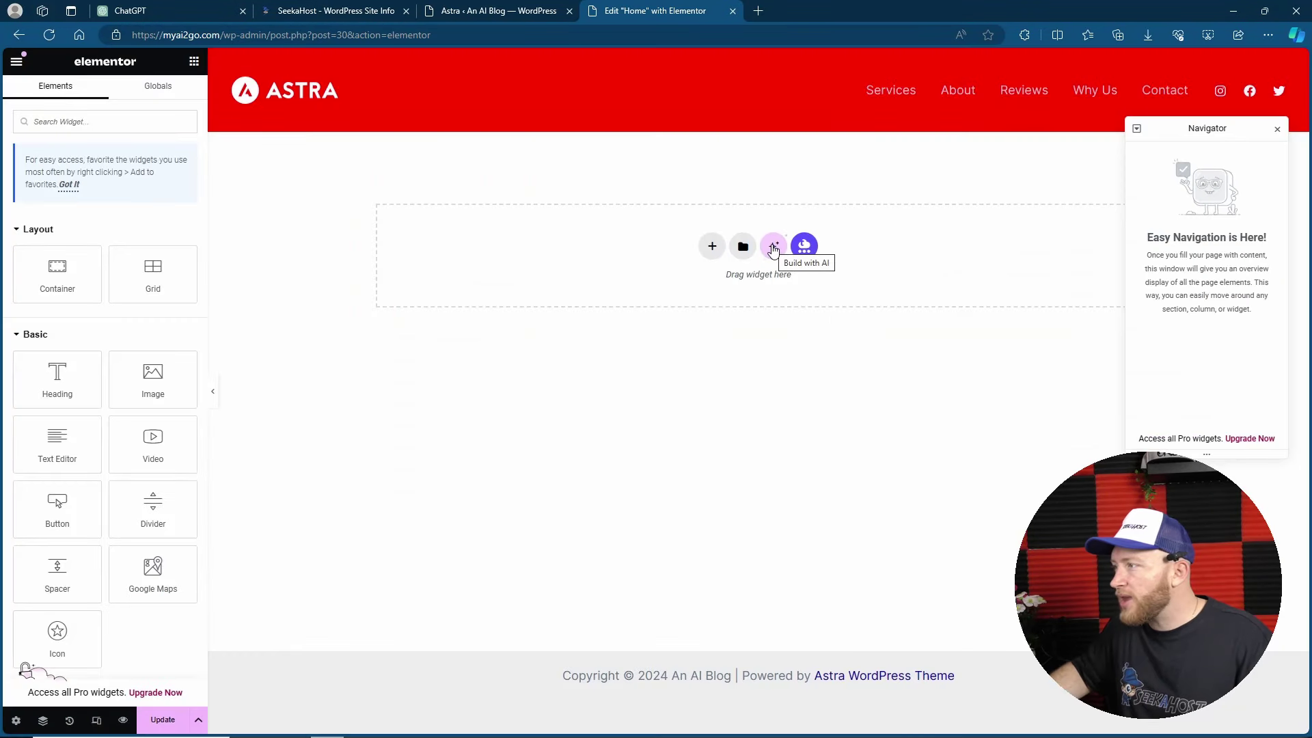
click(773, 247)
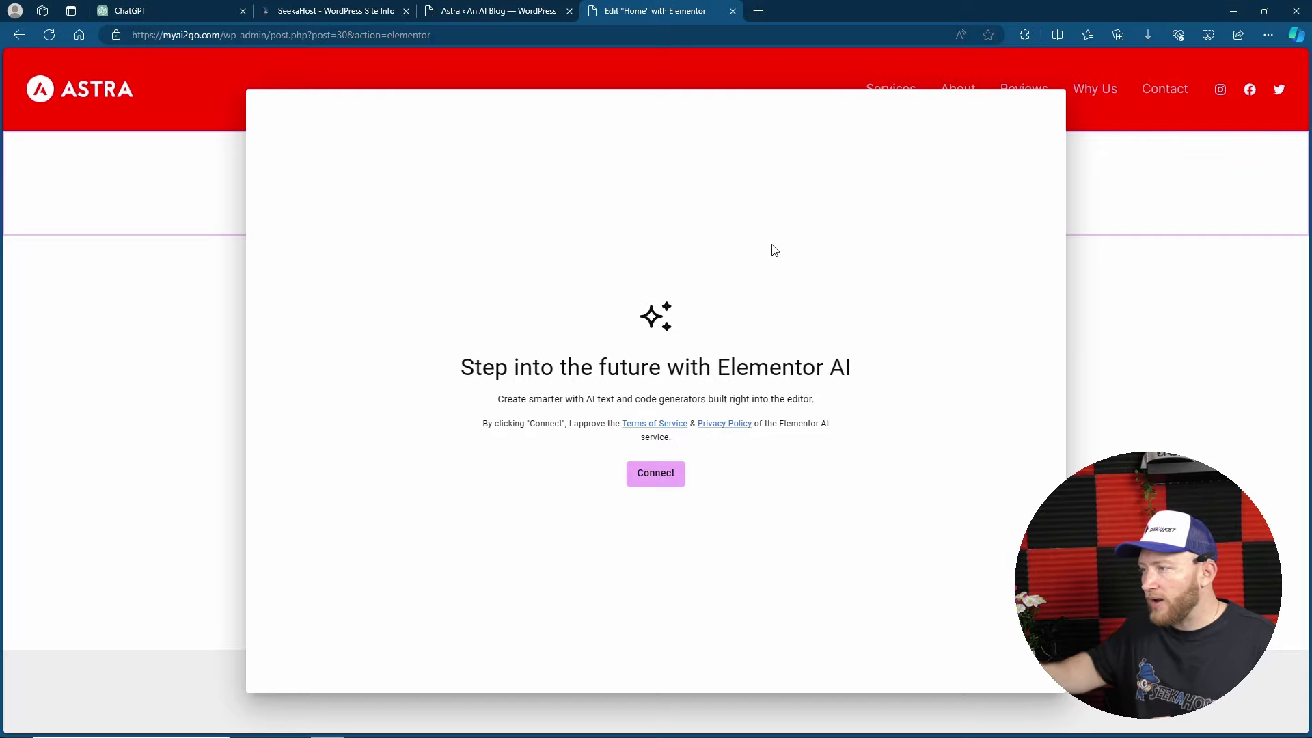
click(656, 474)
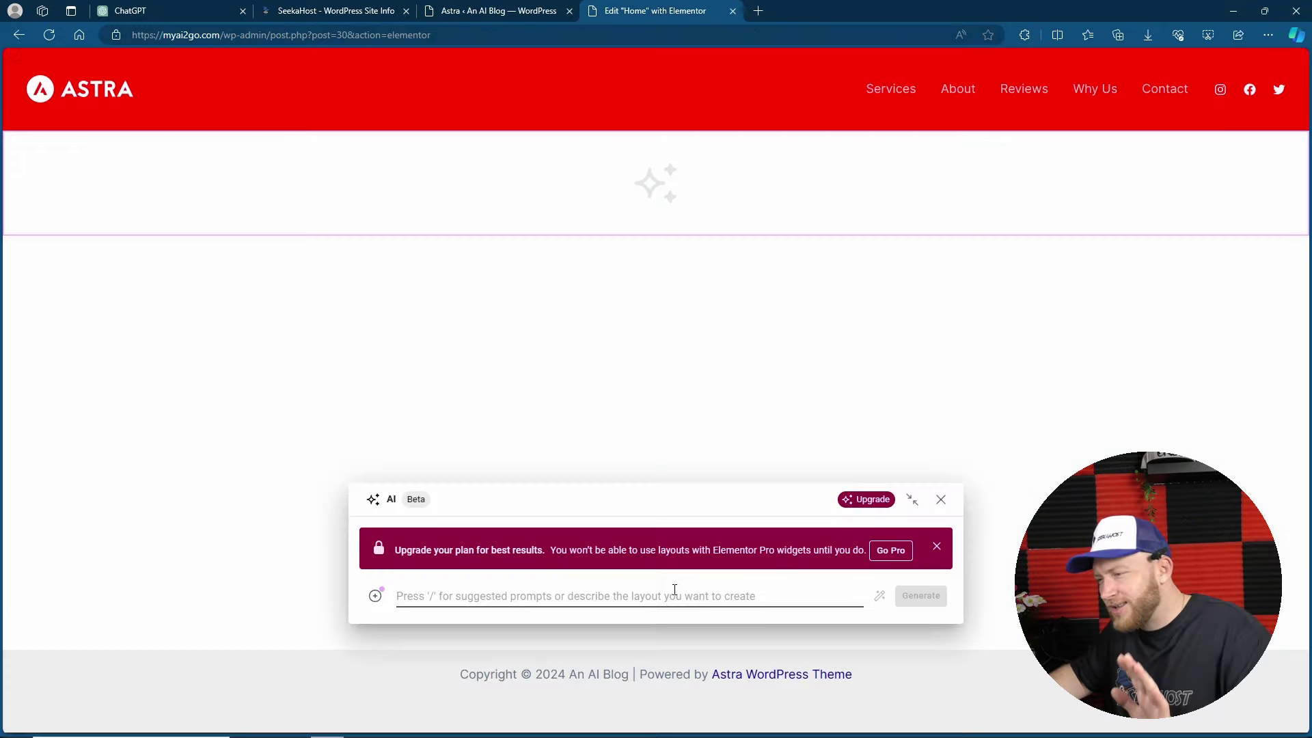
text(can you make me a nice hero section with image on the right and heading and text on the left)
key(Return)
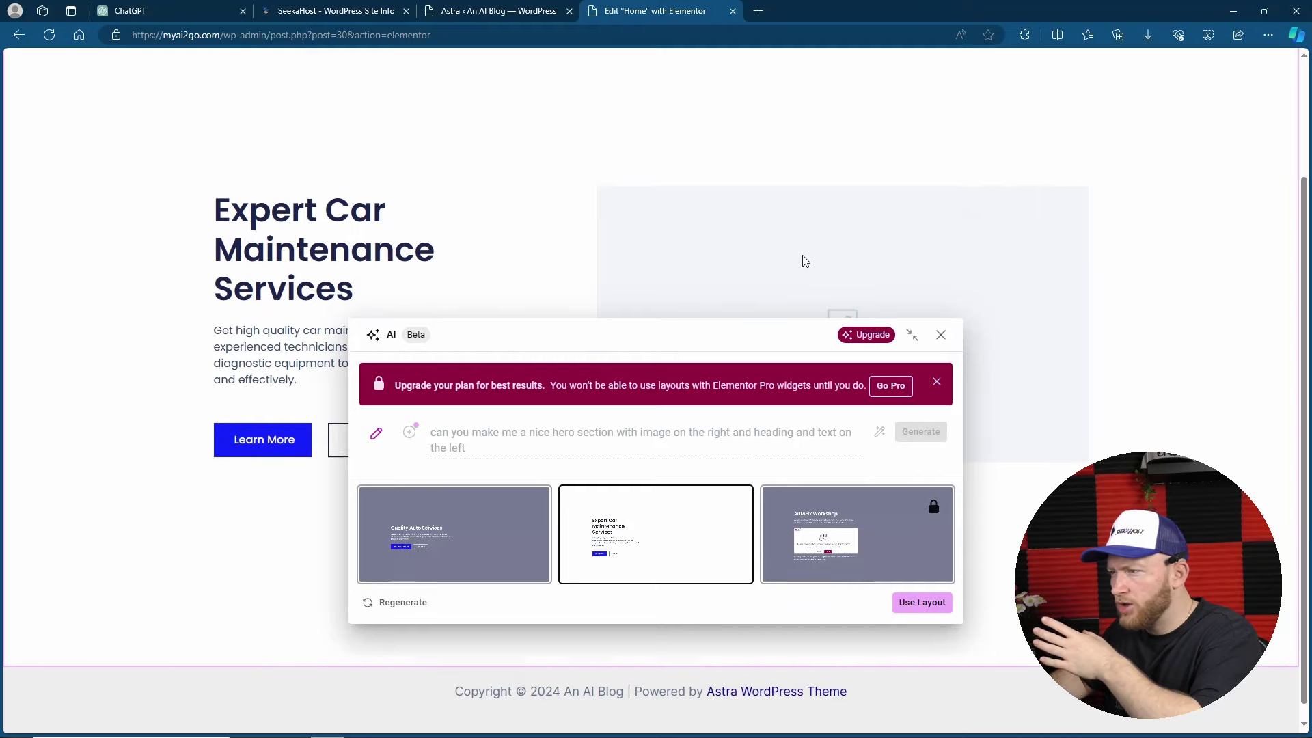
scroll(806, 259, up, 2)
click(947, 608)
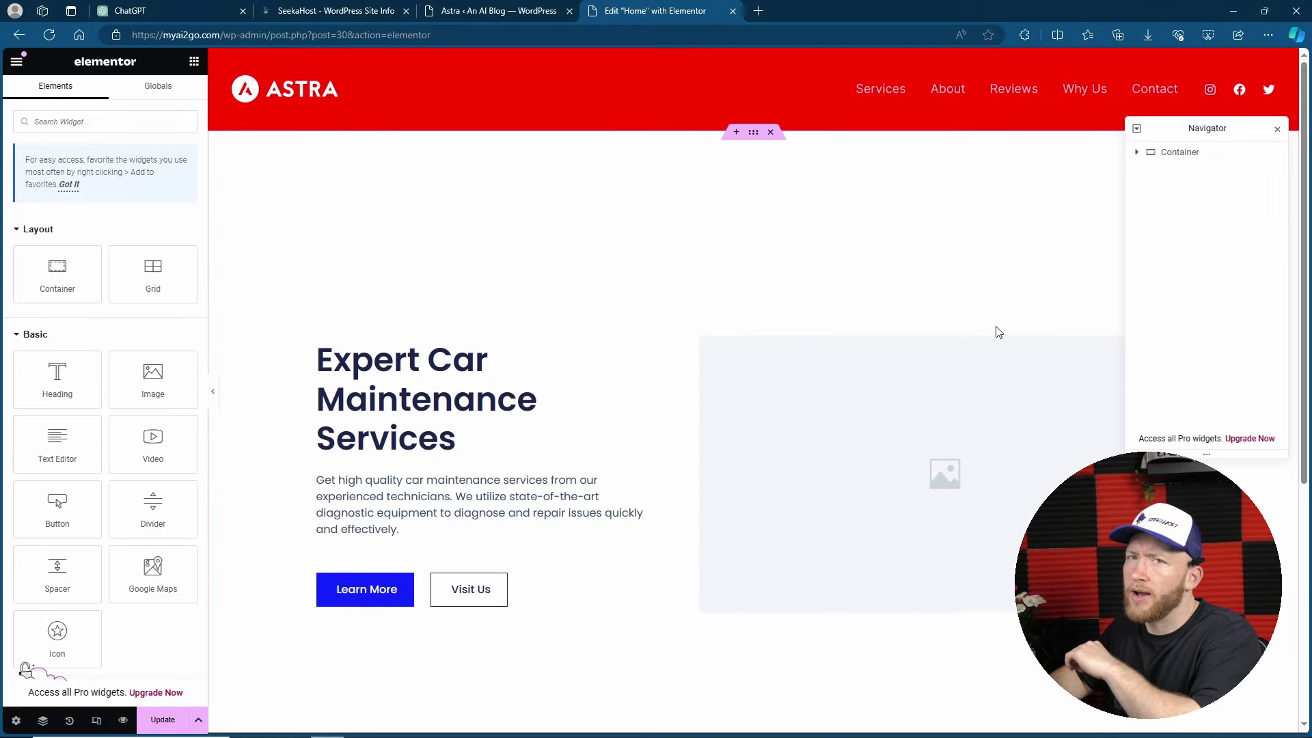
Select the hero heading and ask ChatGPT for a homepage heading and blog description.
scroll(677, 232, down, 1)
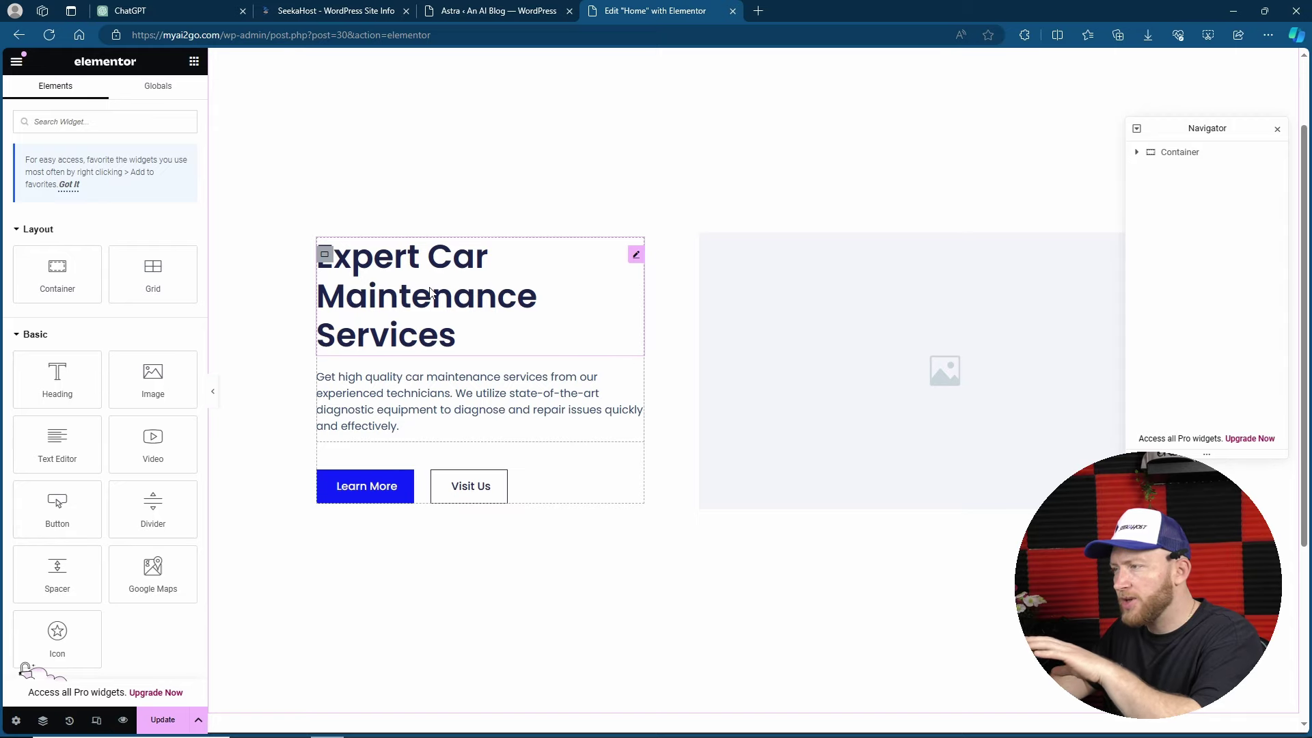
click(402, 309)
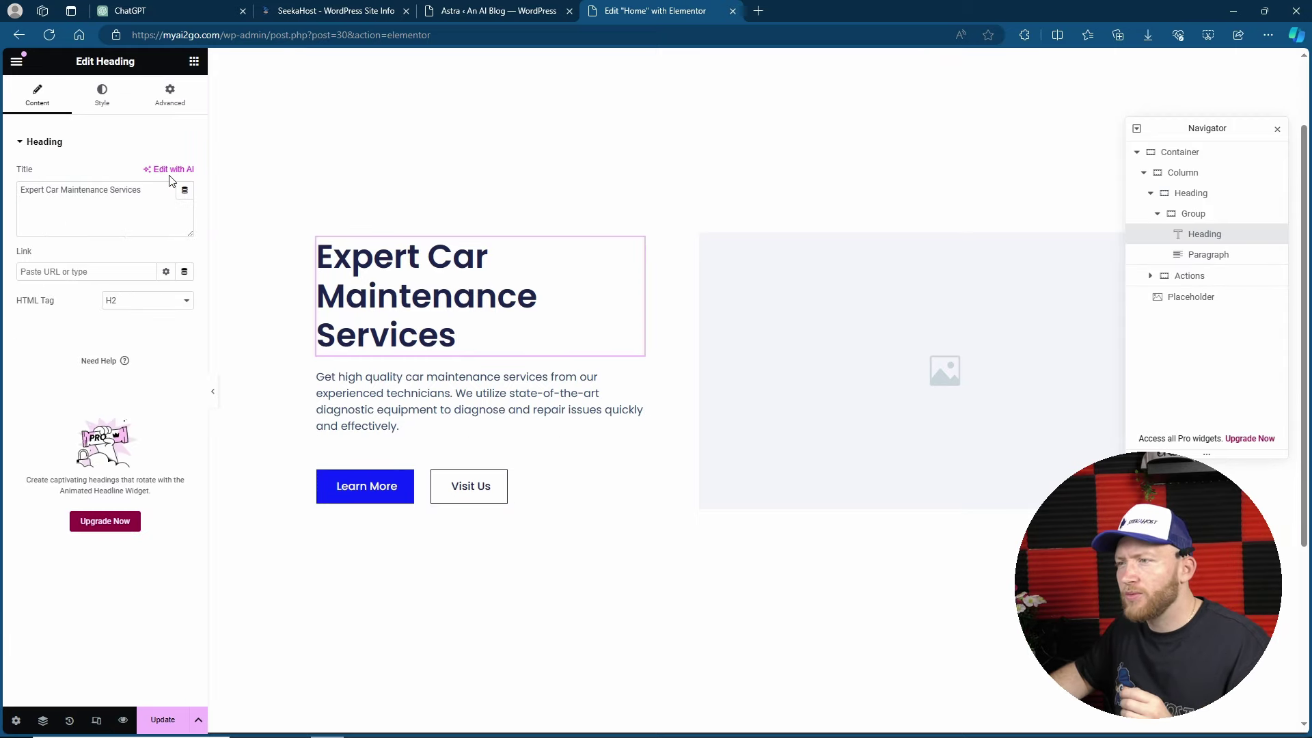
click(130, 11)
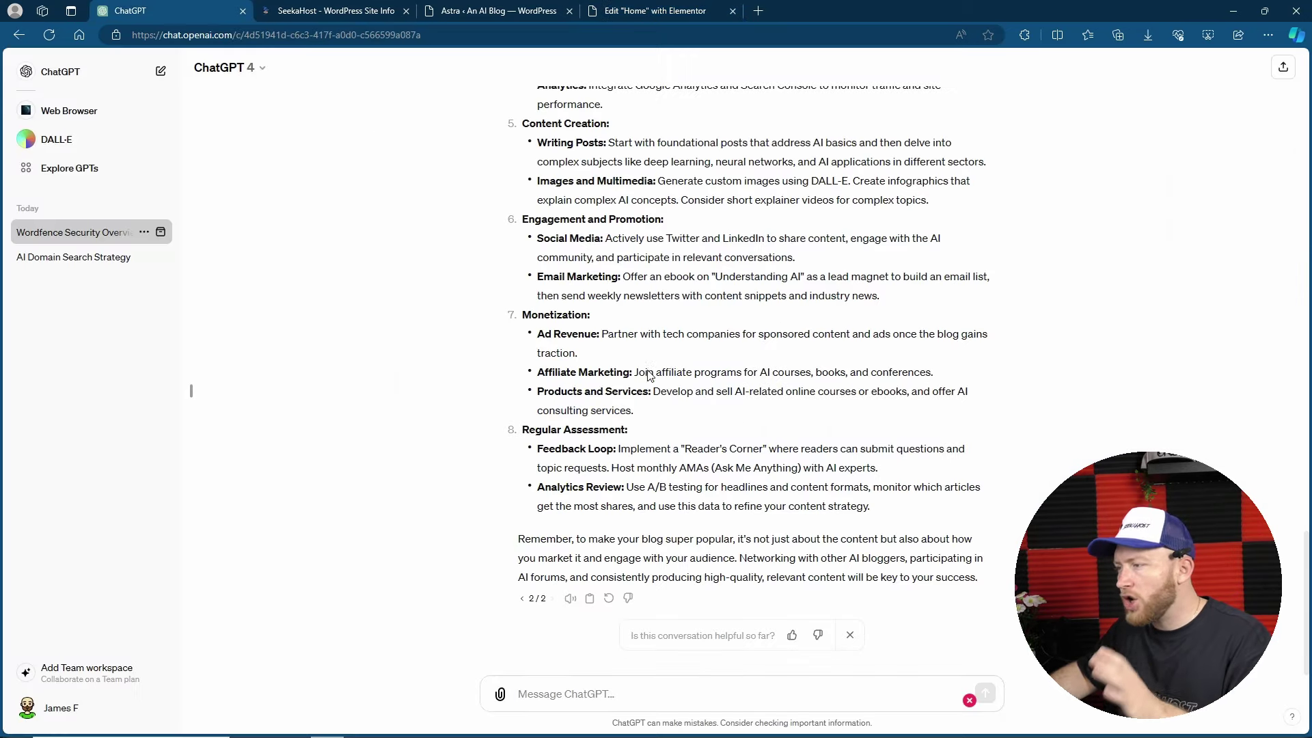
text(can you write em the headin to the homepage and also a description of this blog underneath for a sub heading)
click(985, 693)
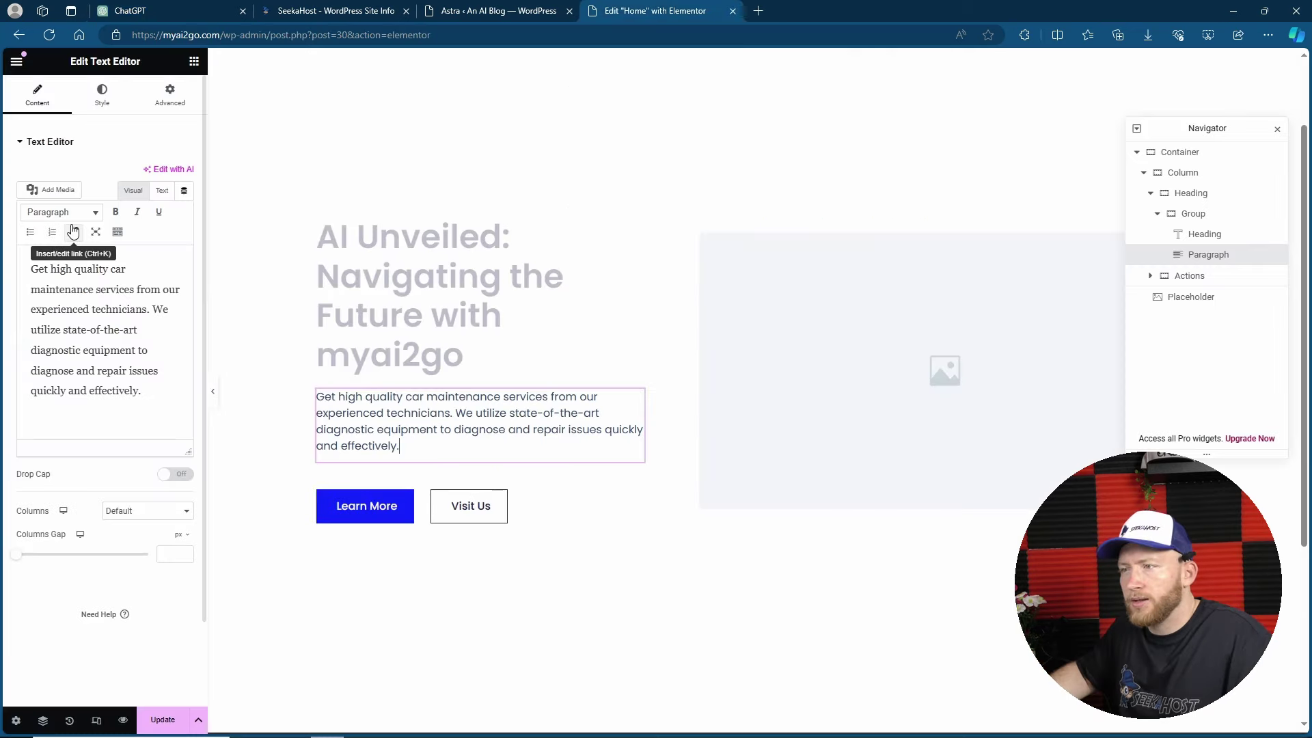
Paste ChatGPT's description over the hero paragraph.
key(ctrl+a)
right_click(101, 318)
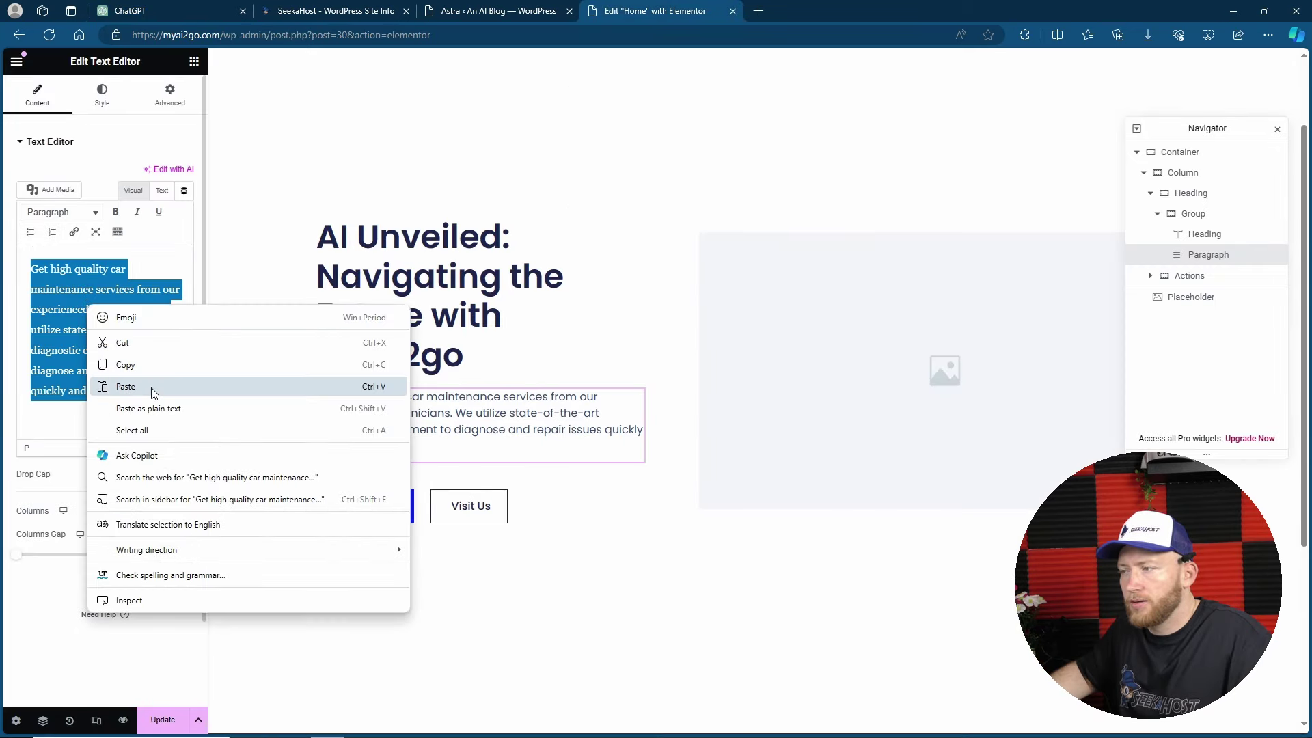
click(126, 387)
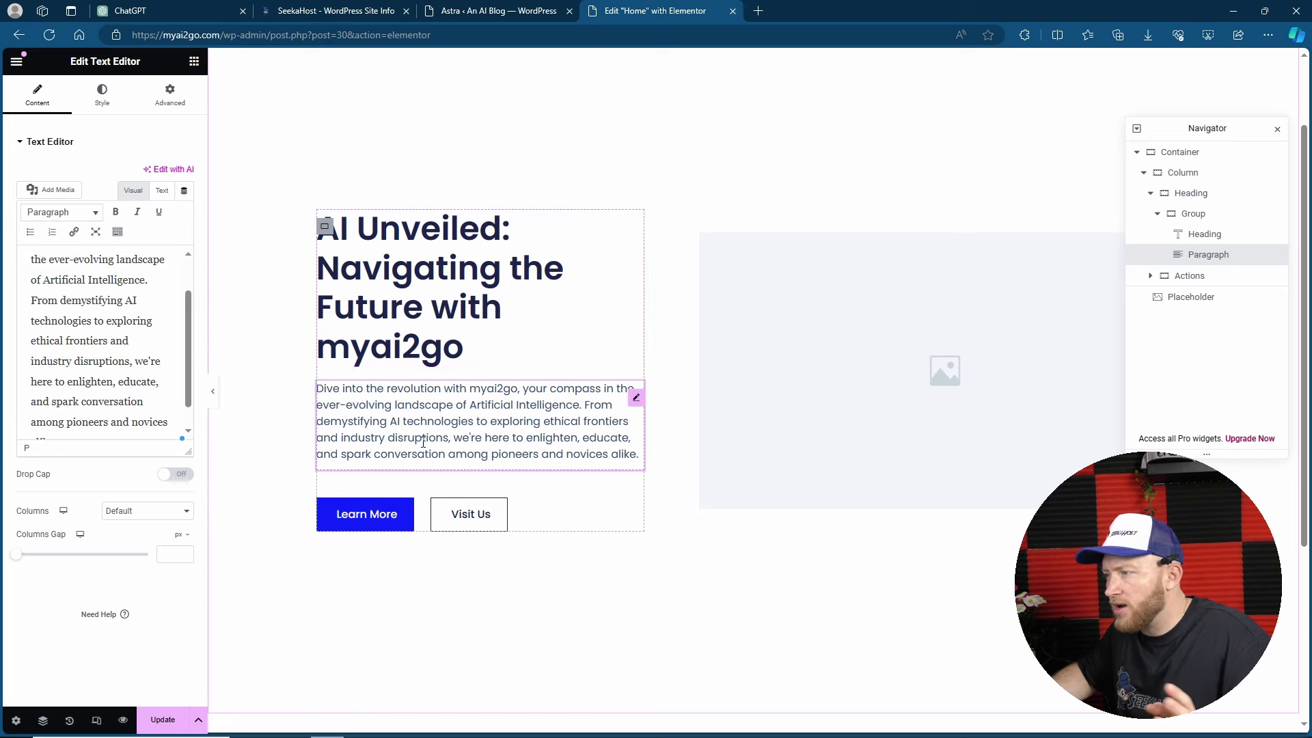
click(583, 468)
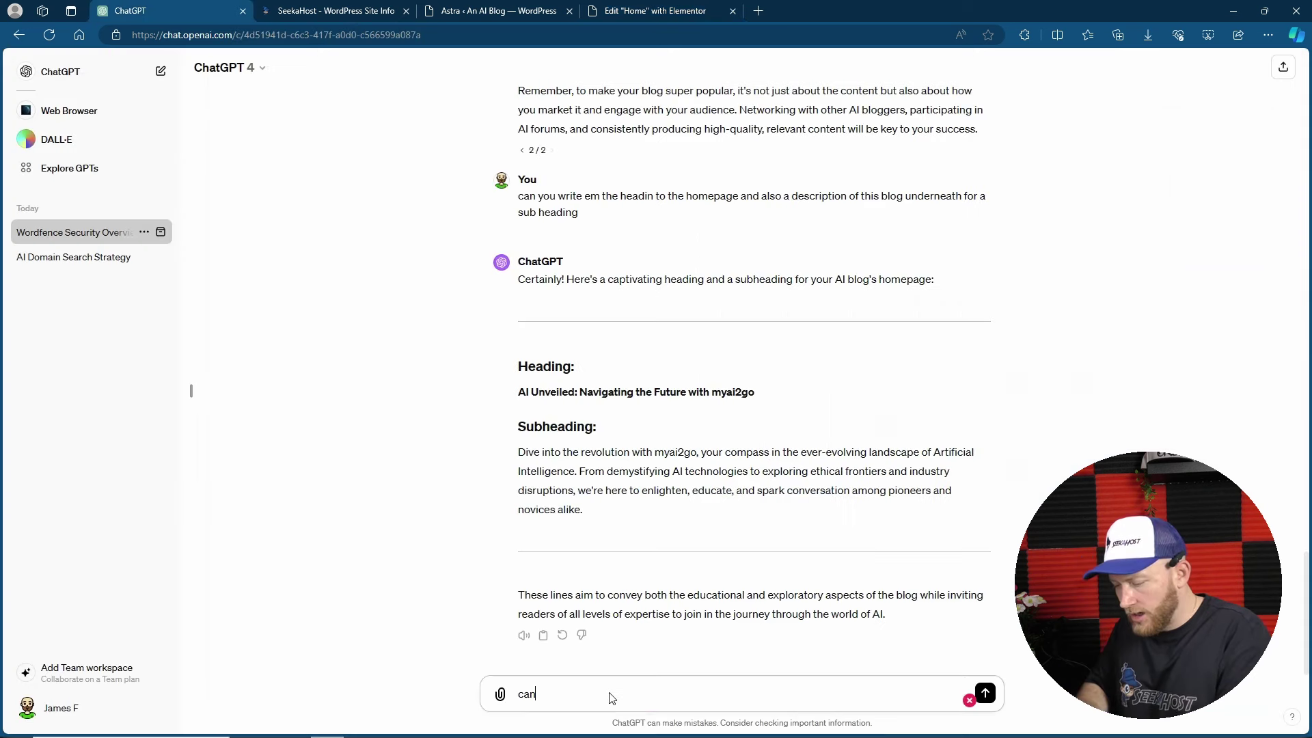
Get a shorter tagline from ChatGPT and paste it over the hero description.
text(you make the de)
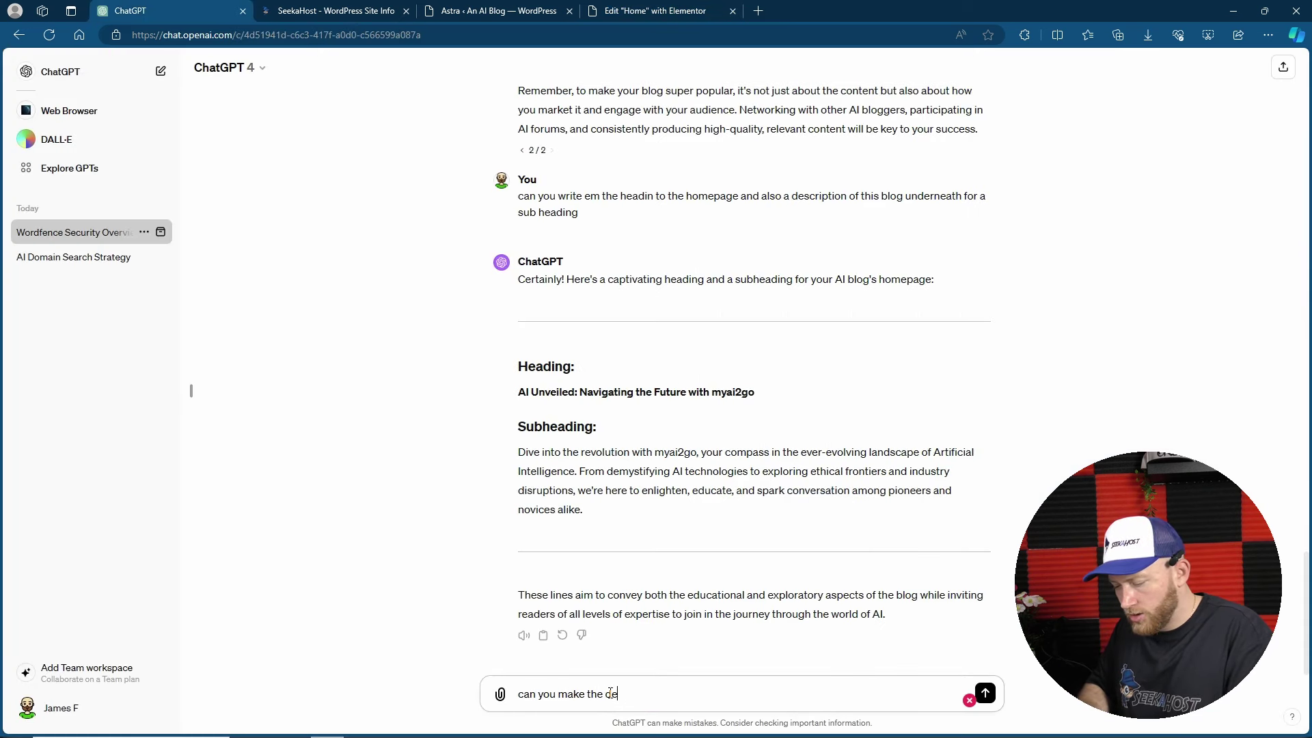
text(scription shorte)
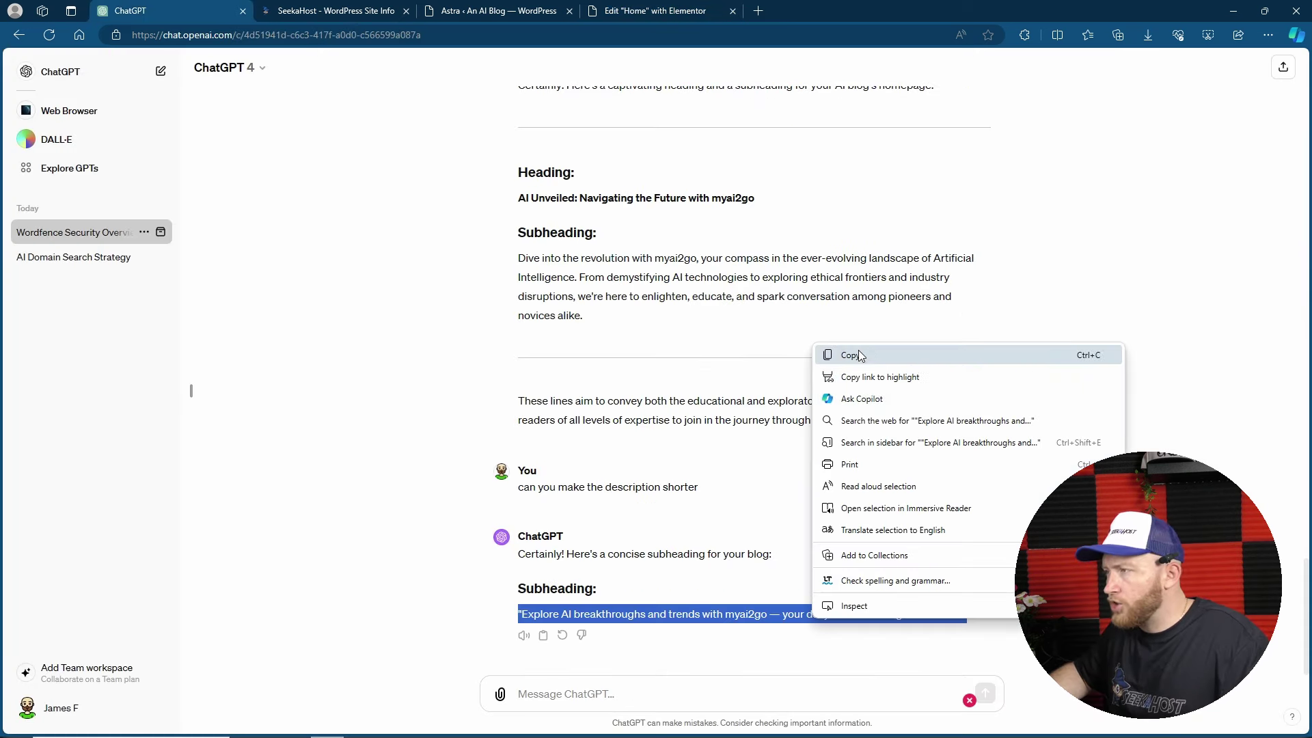
click(860, 355)
click(617, 12)
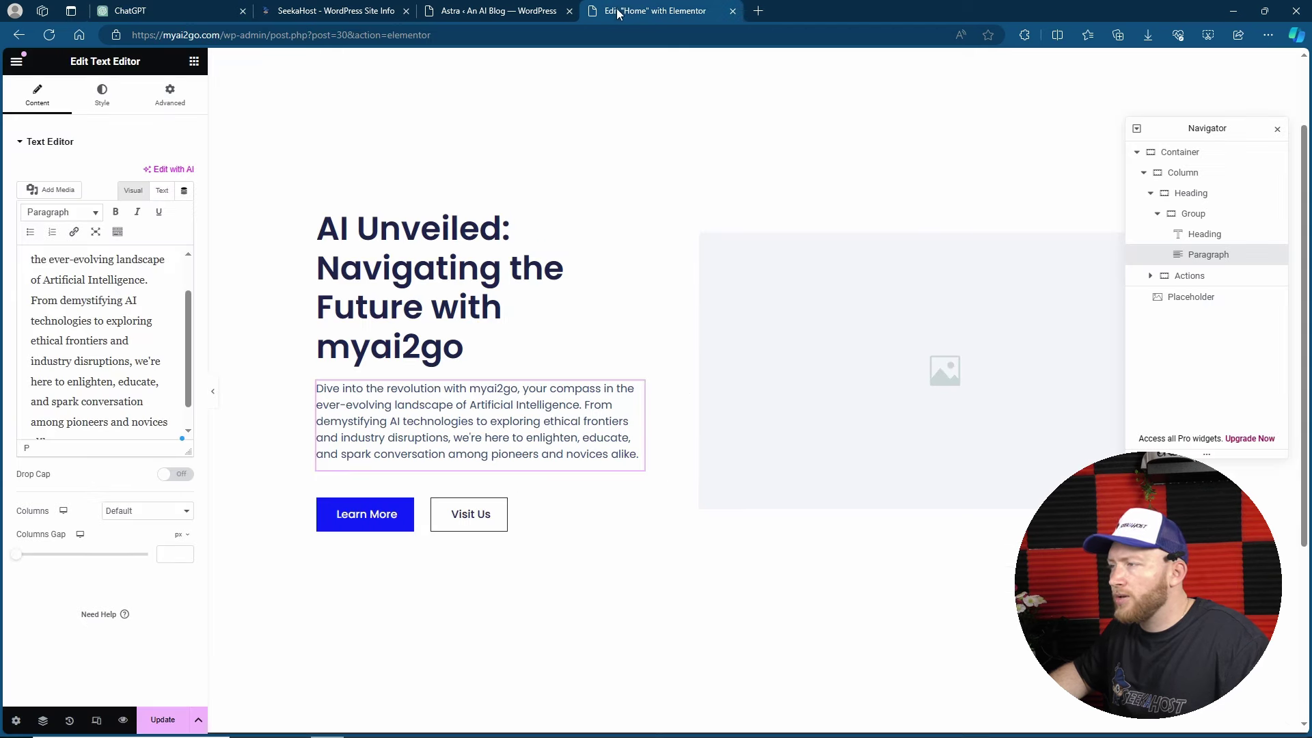
key(ctrl+a)
key(ctrl+v)
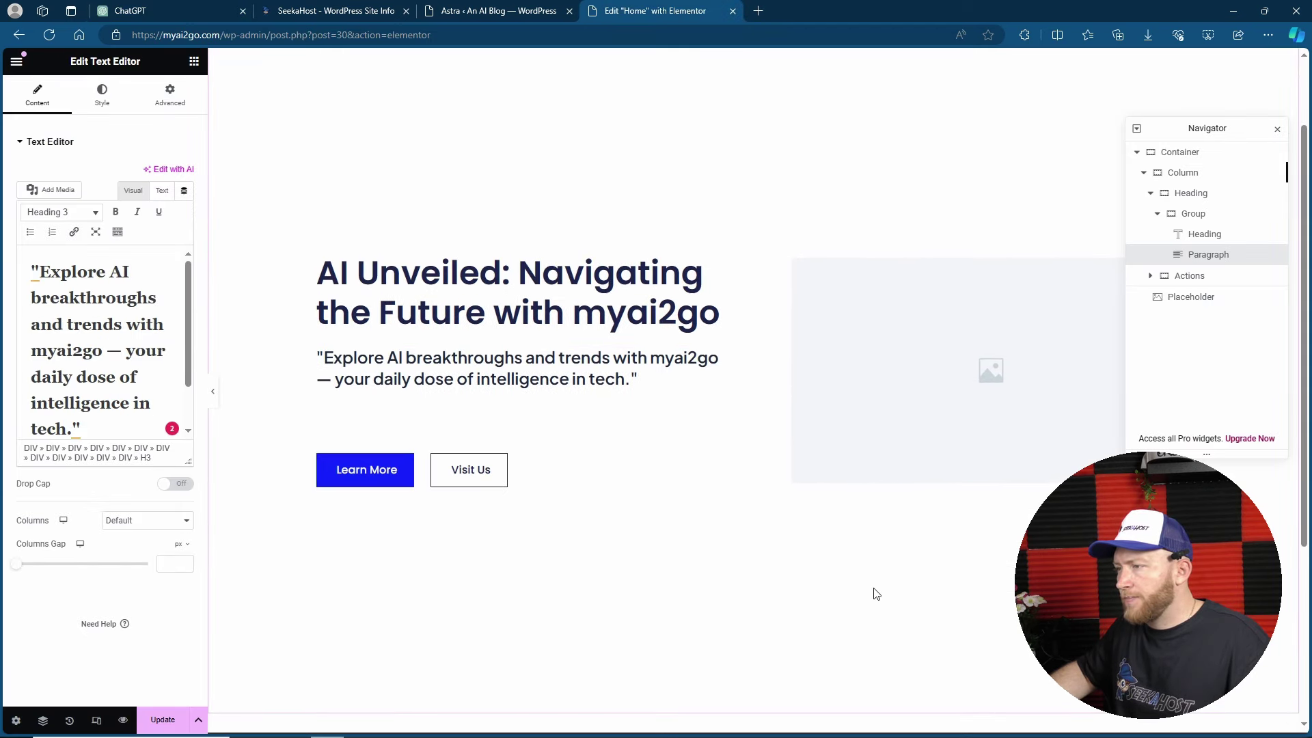
click(842, 573)
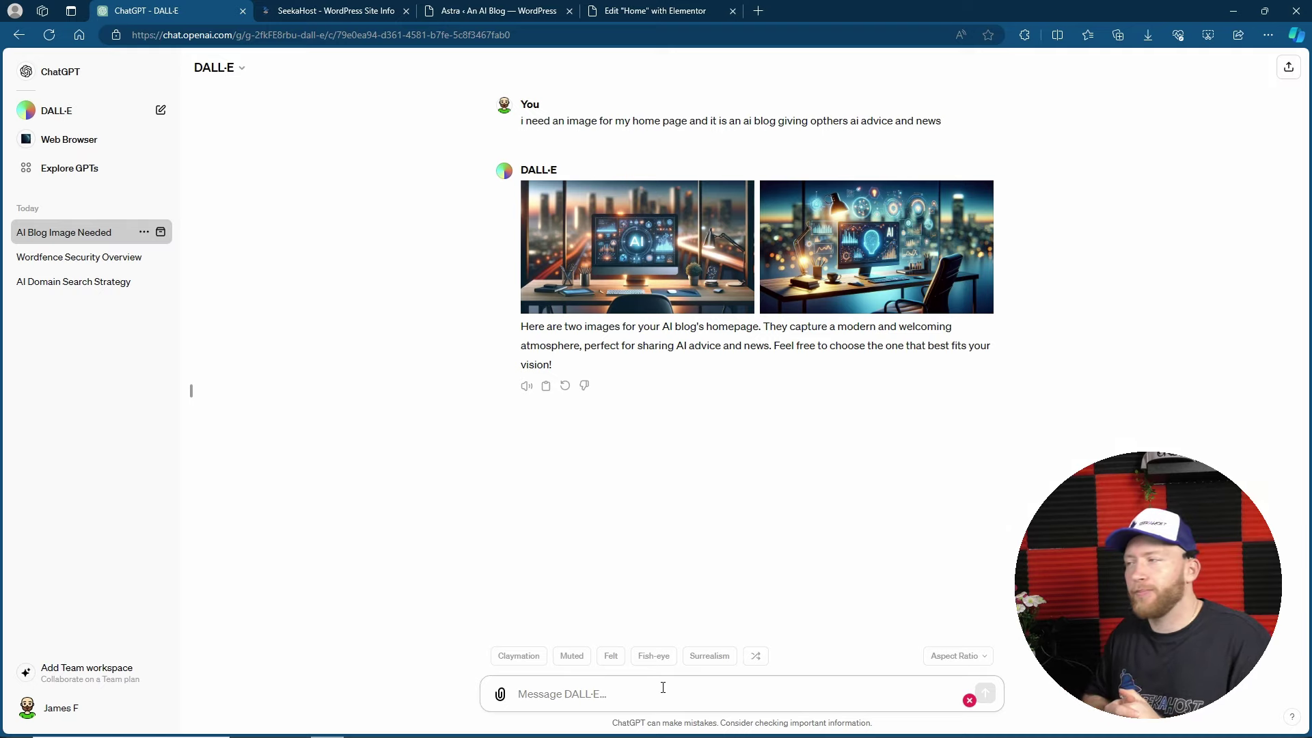
Ask DALL-E to add an AI bot to the picture and download the feathered-hat robot image.
text(can you add an ai bot to the picture)
key(Return)
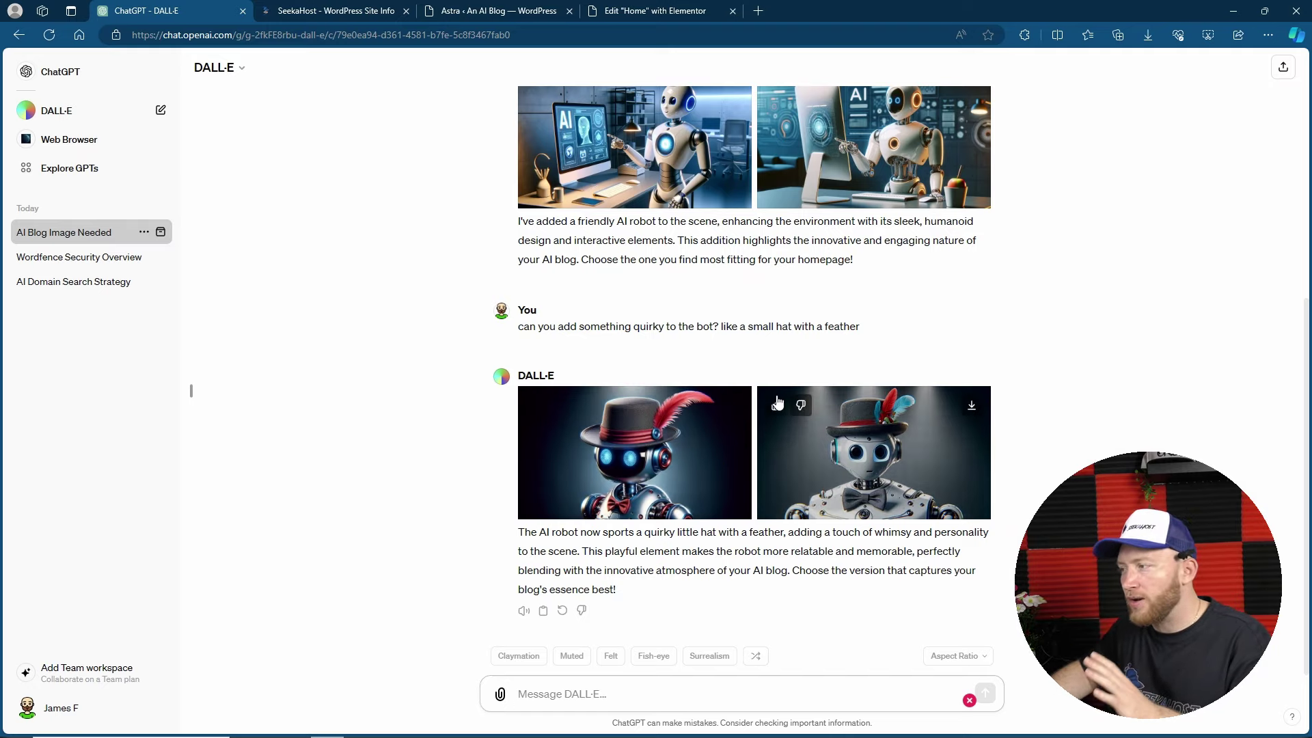
click(733, 409)
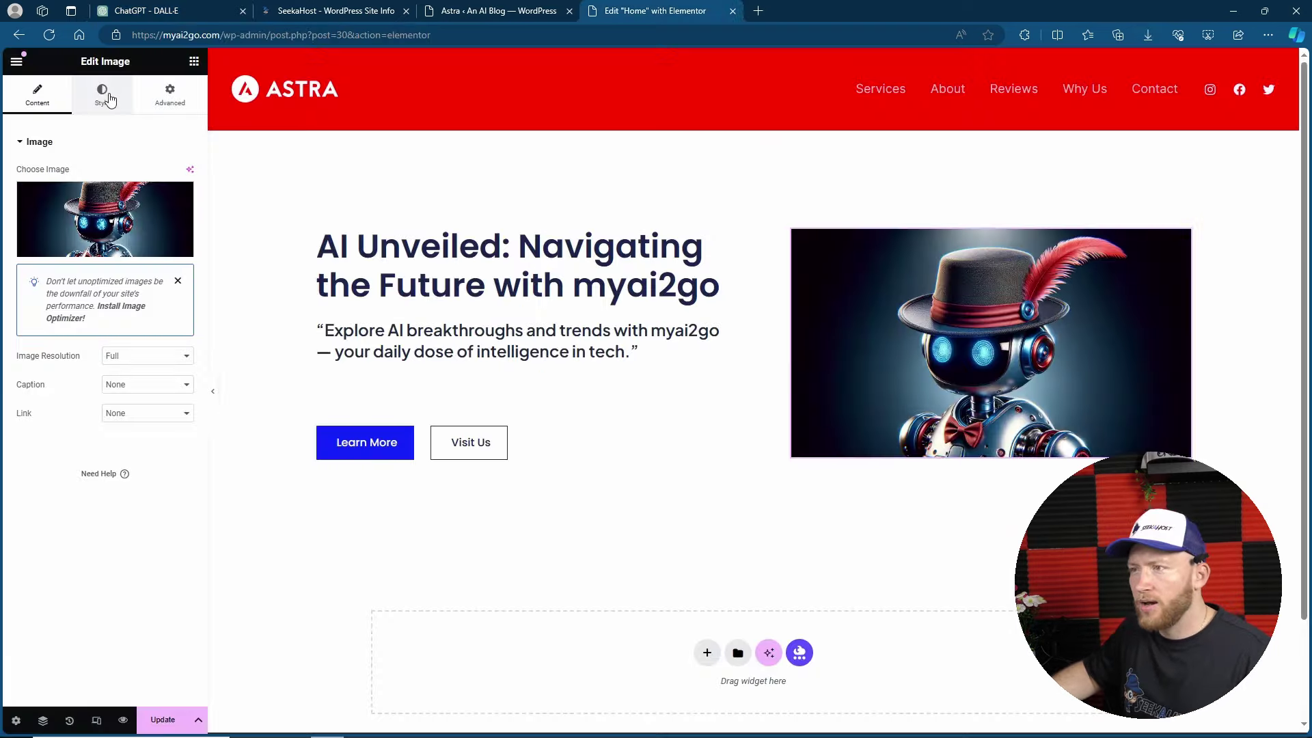
click(110, 99)
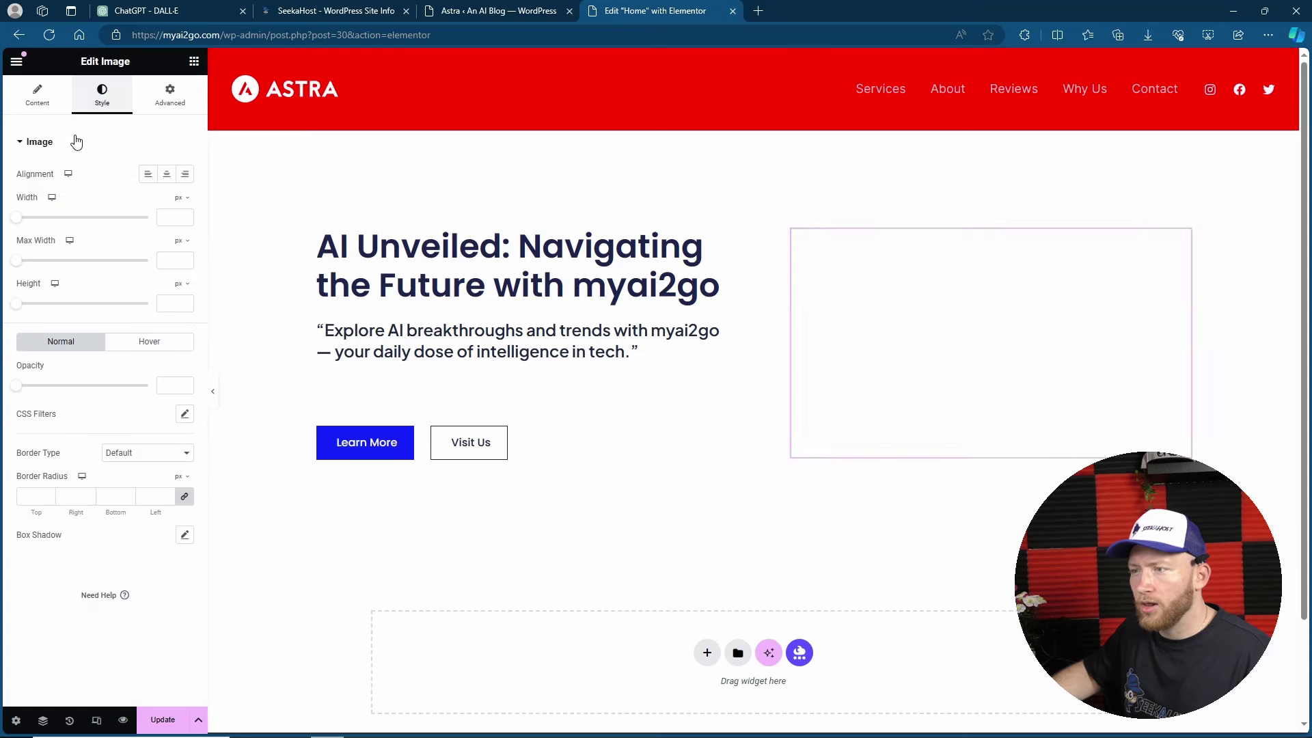
Round the hero robot image's corners by raising its Border Radius from 10 toward 45 px.
click(51, 500)
text(10)
drag(49, 497, 49, 496)
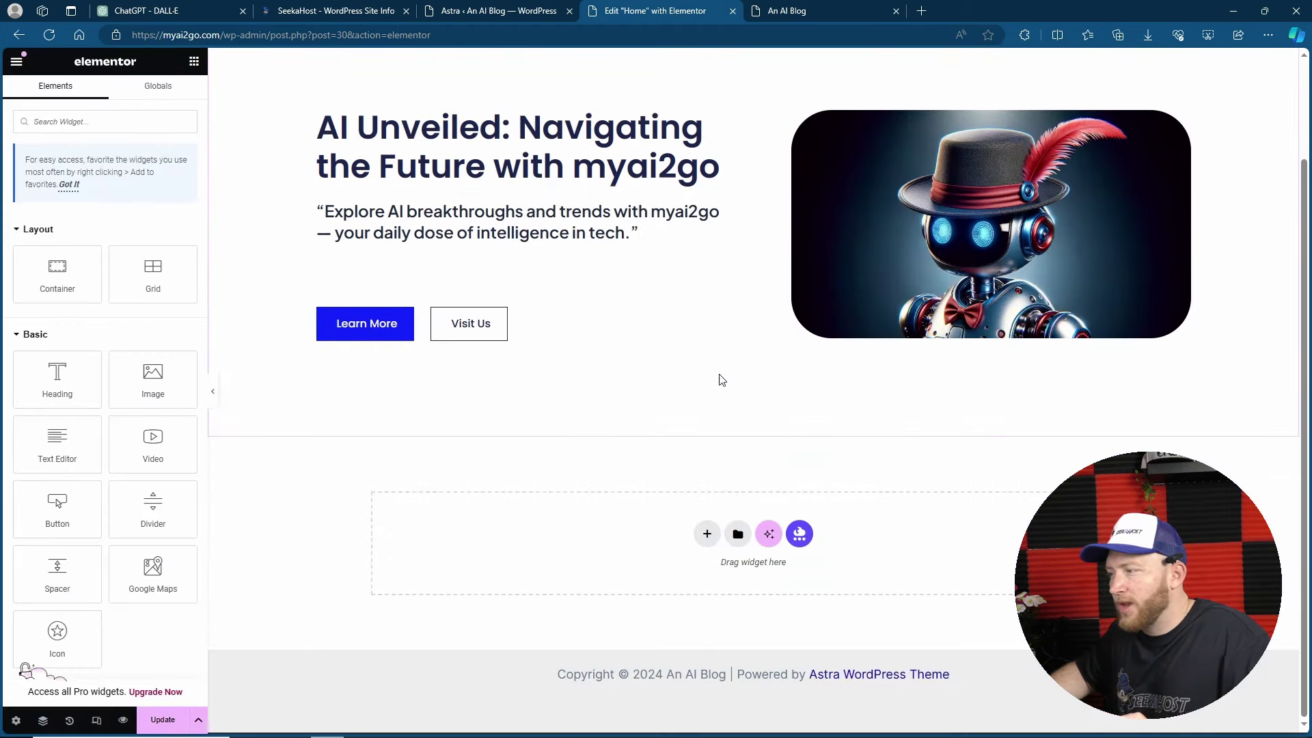
Move the image above the card heading and duplicate the card into three columns.
click(768, 534)
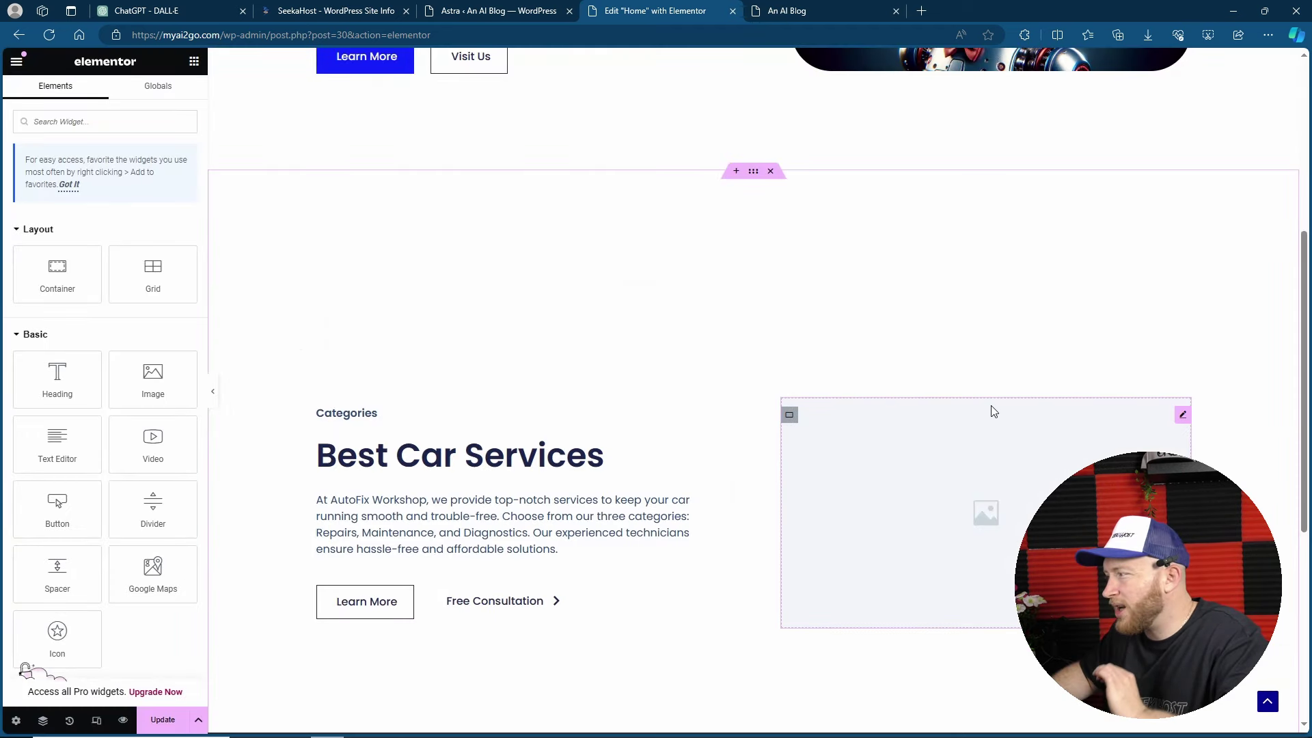
drag(1182, 418, 340, 417)
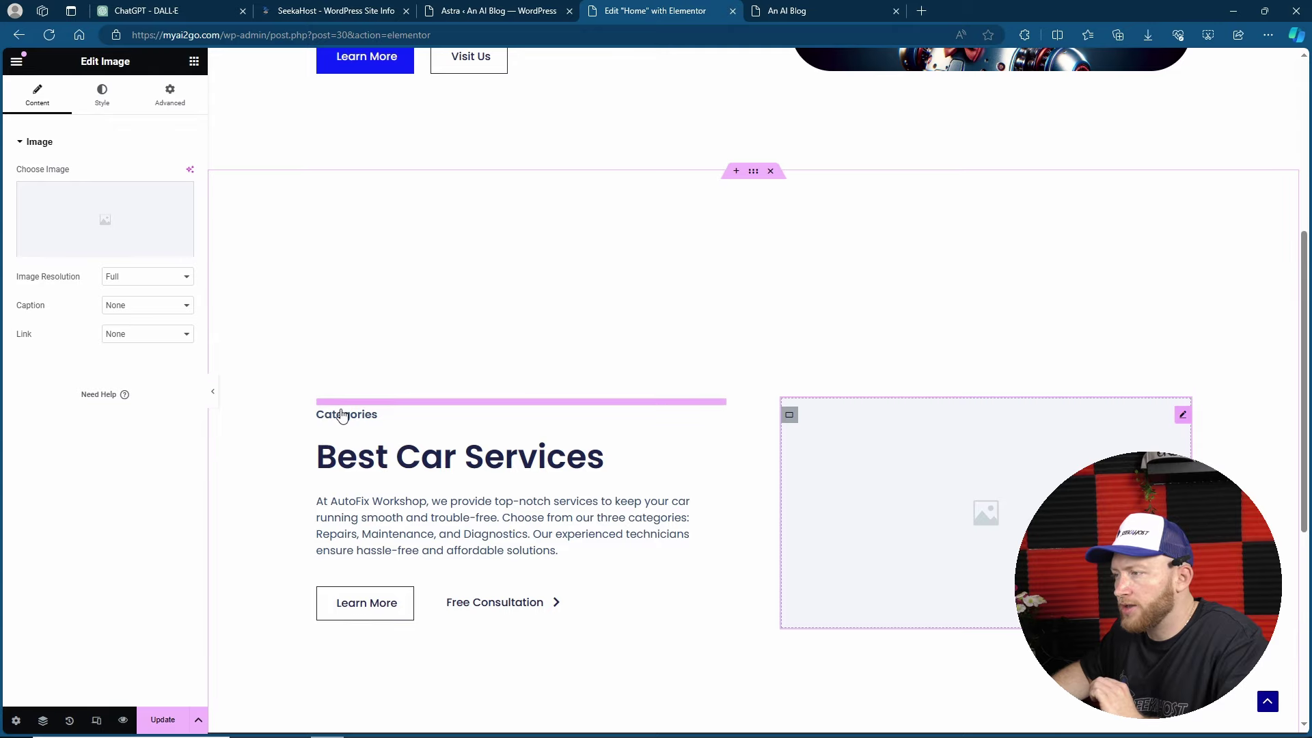
right_click(329, 198)
key(ctrl+d)
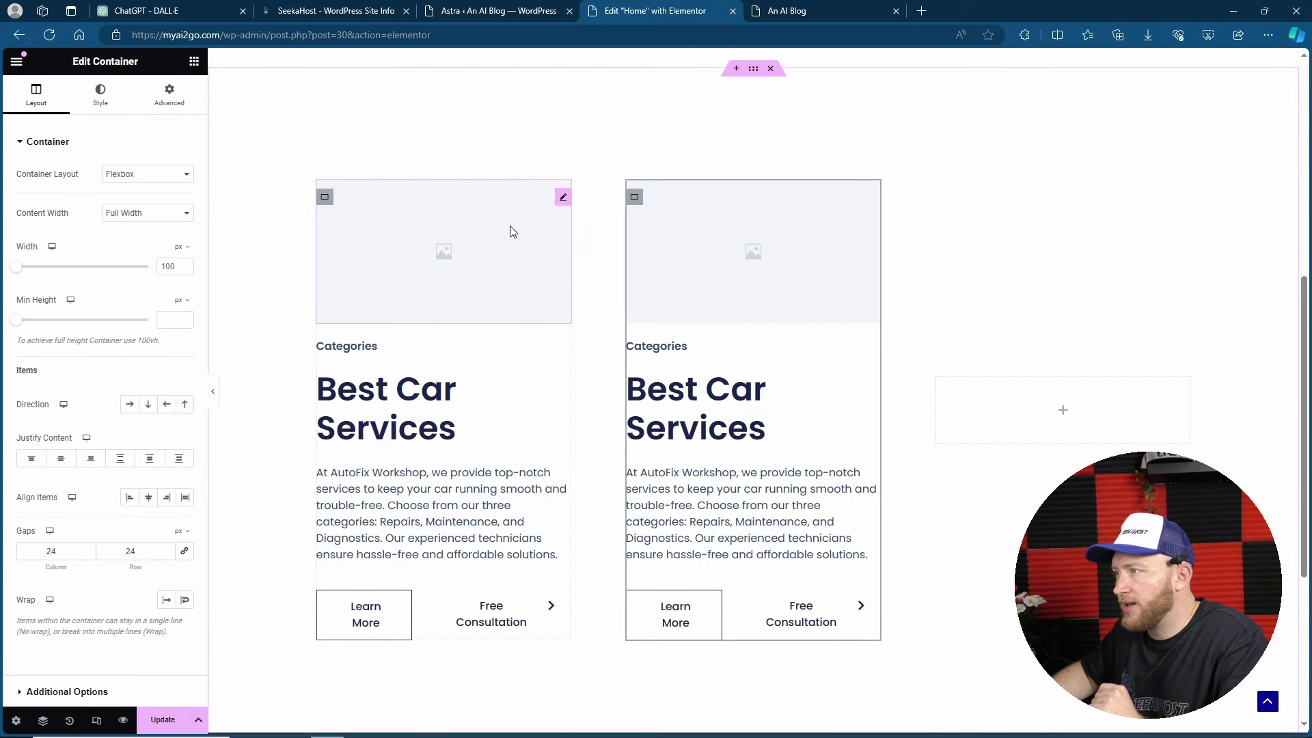
right_click(631, 196)
click(667, 238)
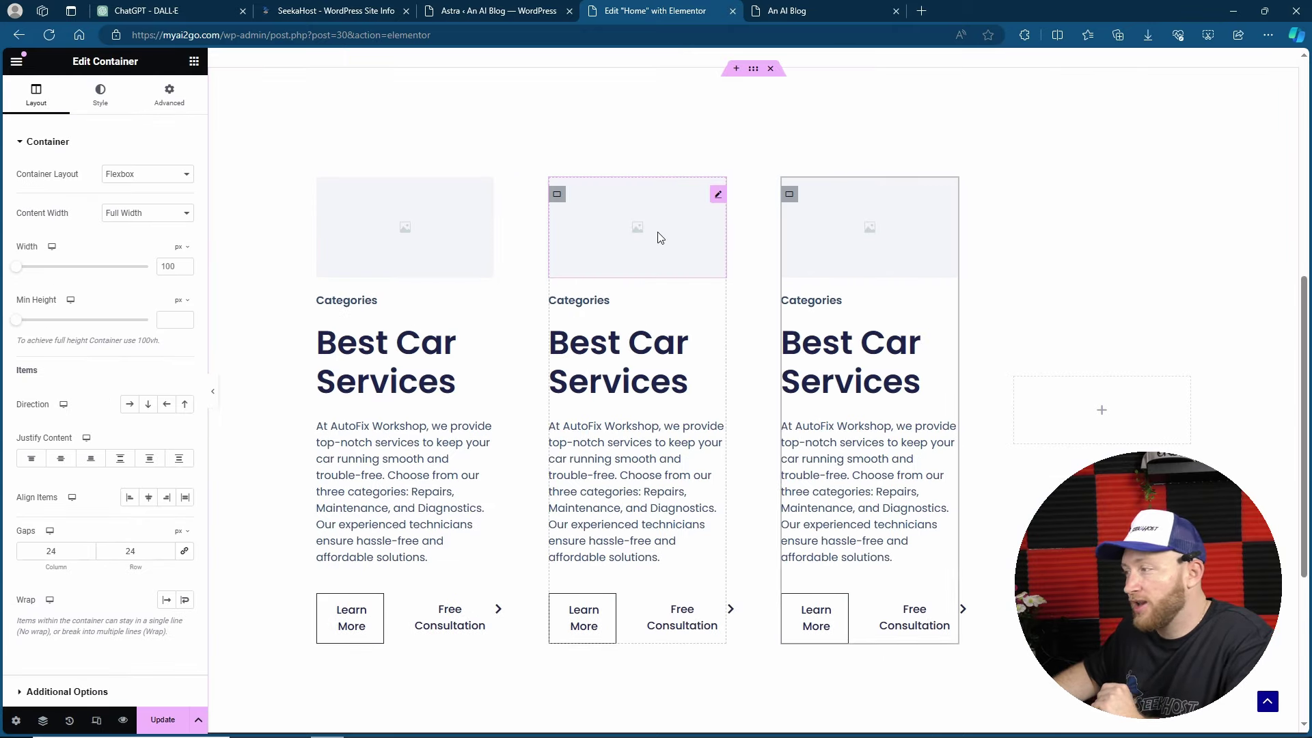
Delete the empty fourth container and the Learn More buttons, leaving Free Consultation links.
right_click(1021, 357)
click(1075, 721)
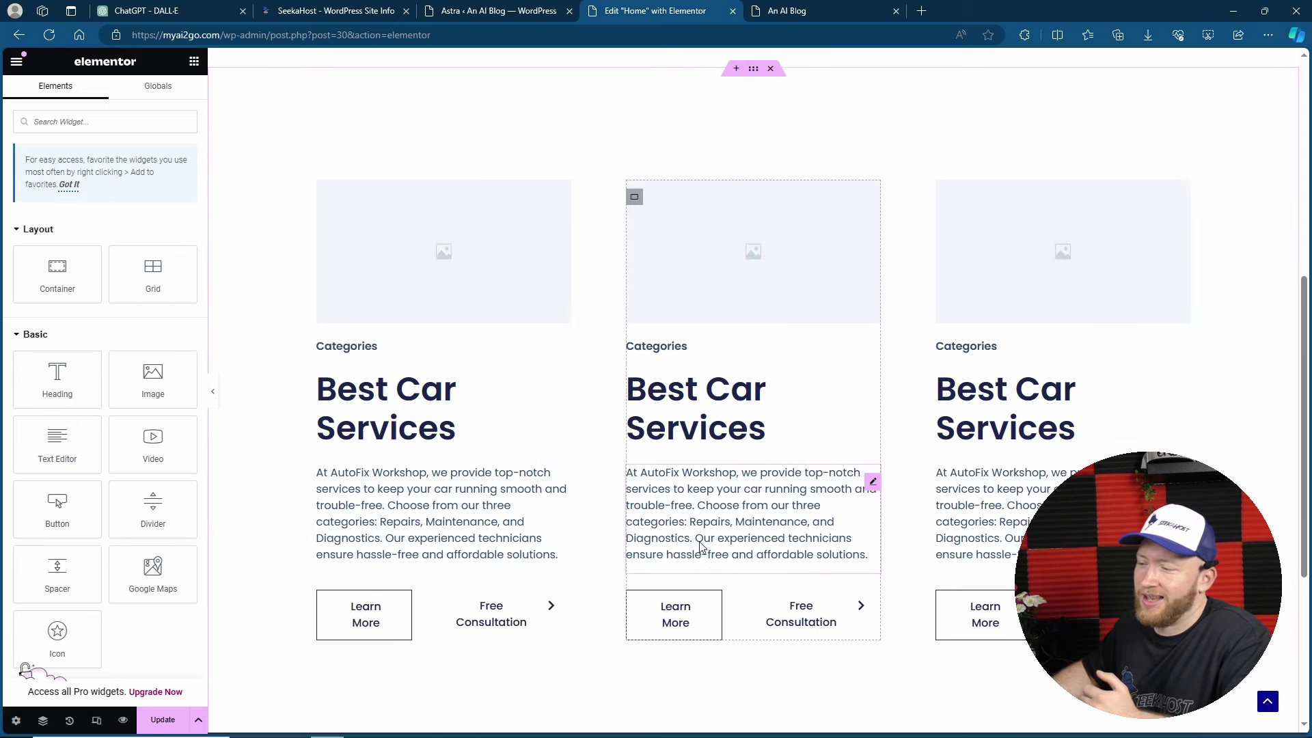
click(357, 618)
key(Delete)
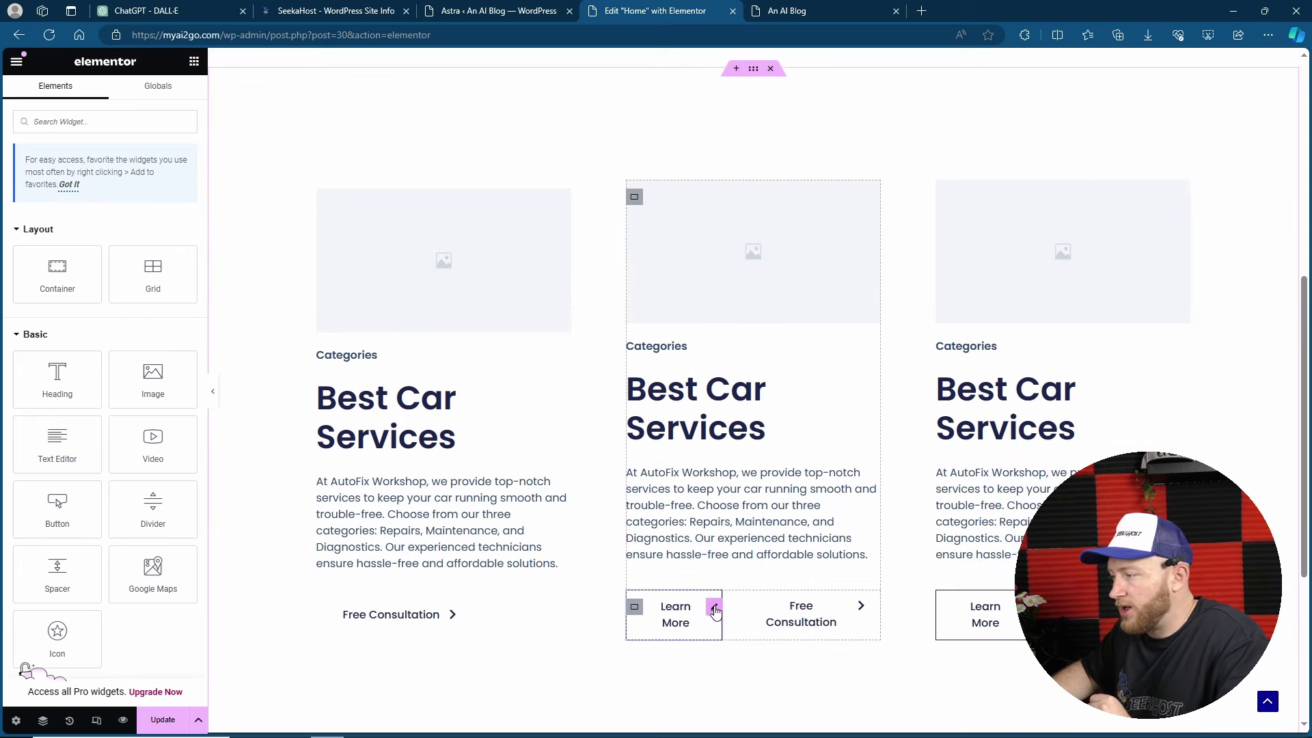
right_click(718, 614)
click(744, 716)
scroll(779, 431, up, 2)
scroll(779, 419, down, 5)
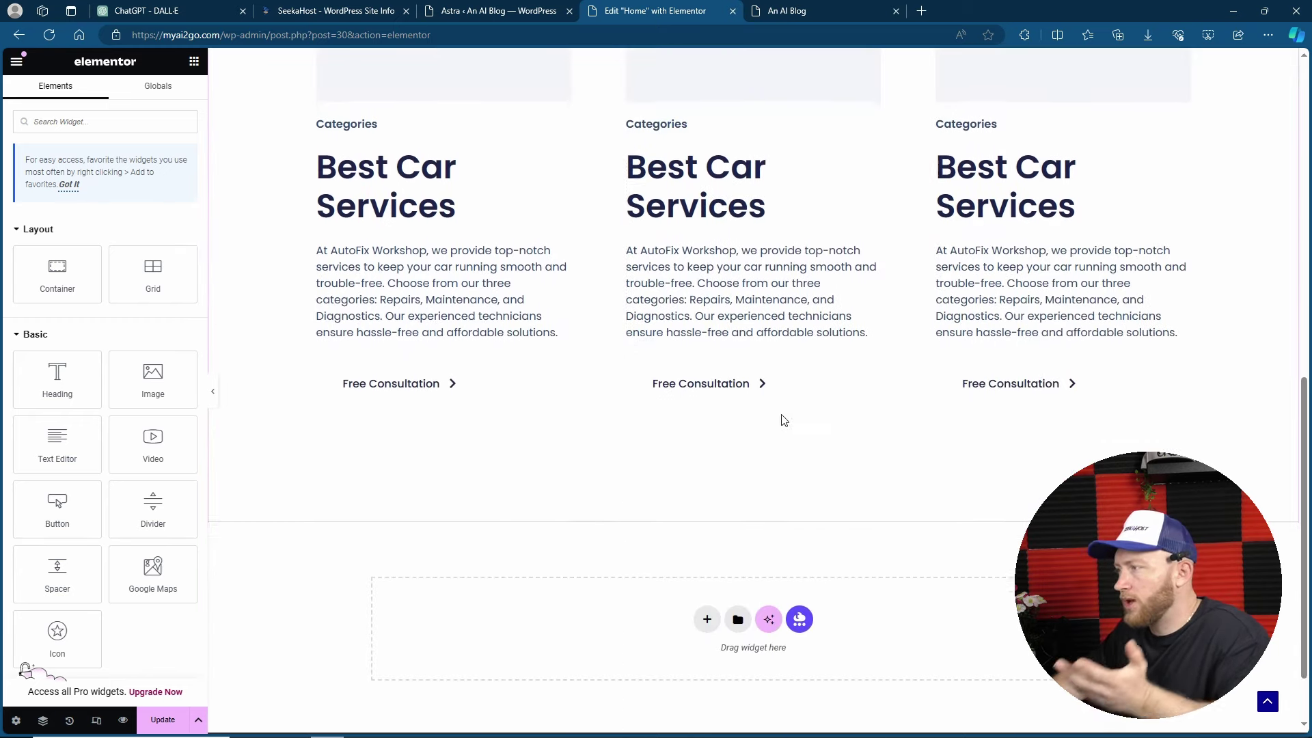
scroll(786, 424, up, 8)
scroll(793, 433, down, 4)
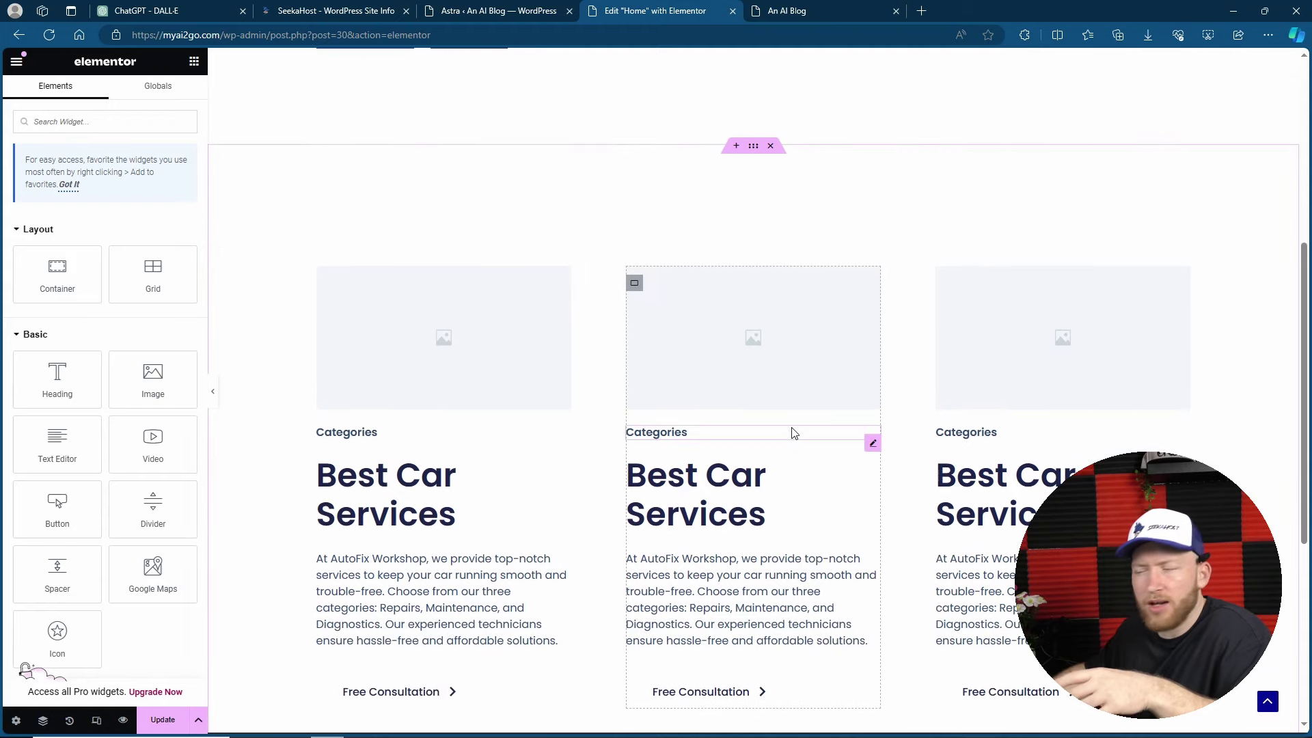
scroll(790, 413, down, 2)
scroll(786, 410, up, 8)
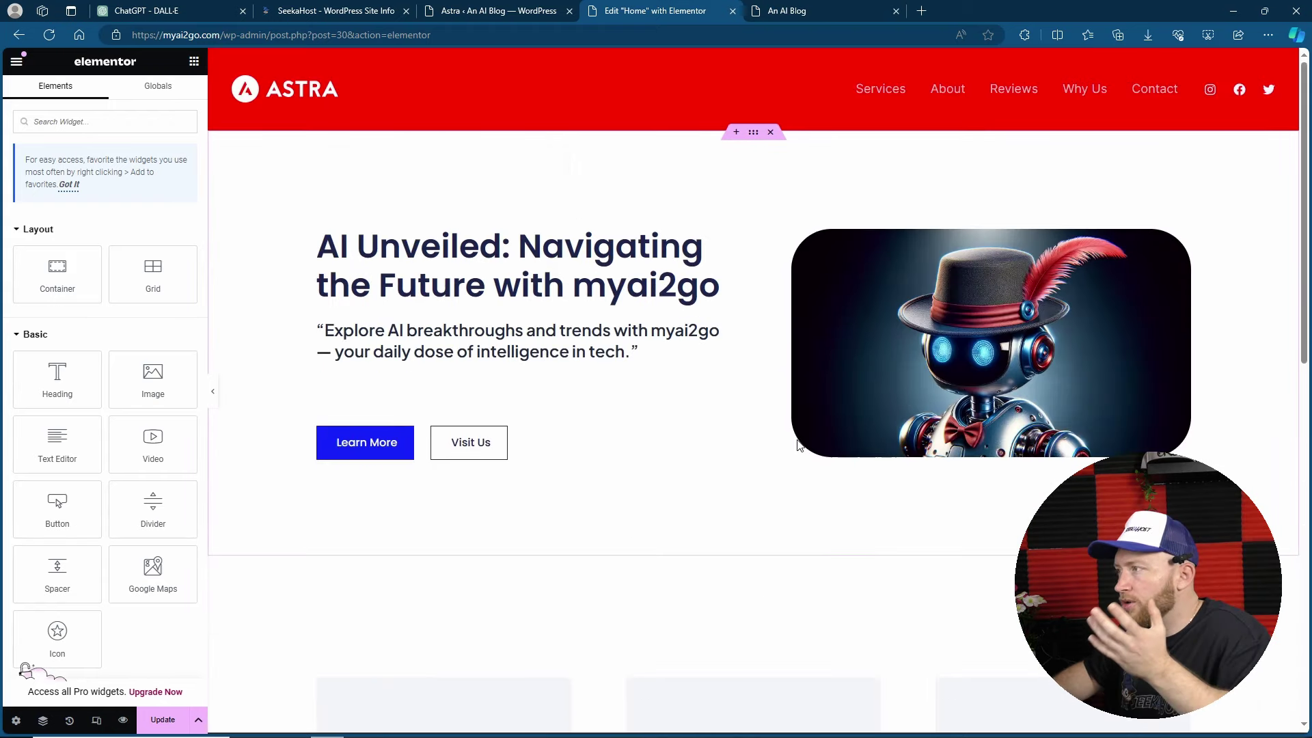
scroll(751, 399, down, 5)
scroll(751, 399, down, 1)
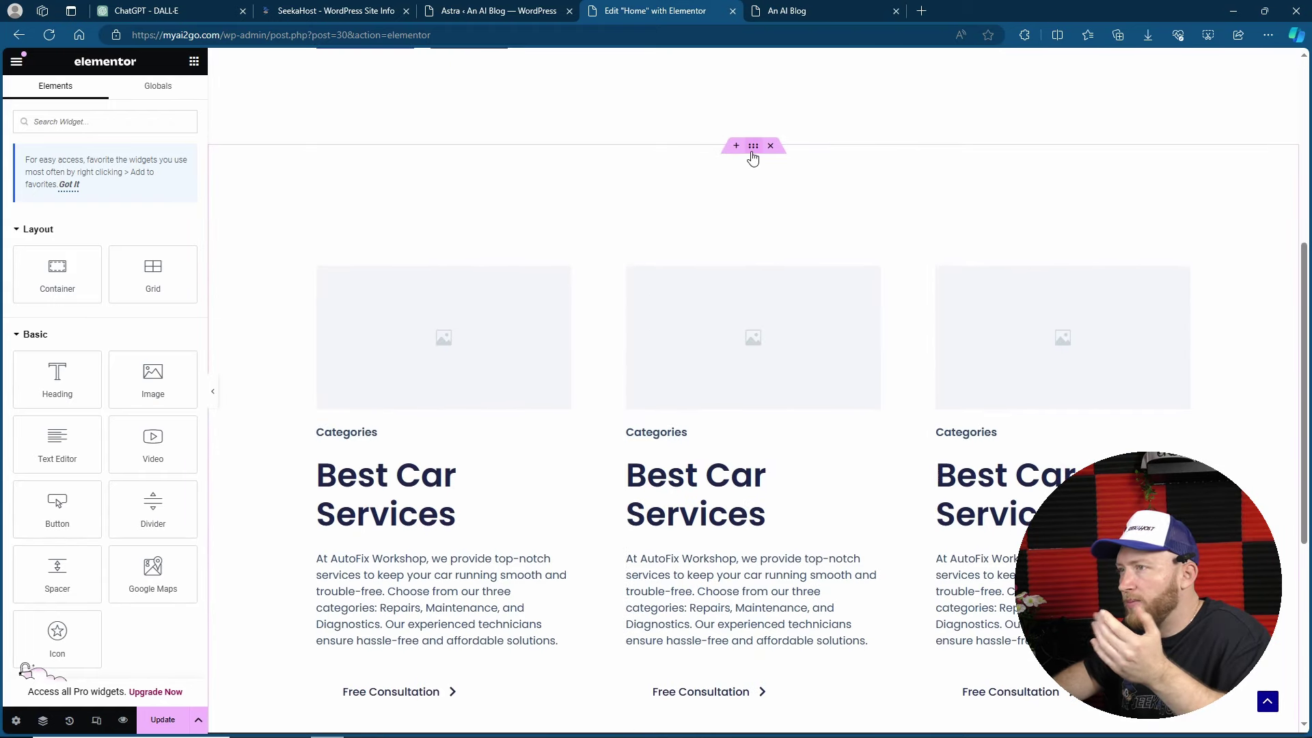
click(753, 146)
Give the section a Classic translucent red #FF0000B8 background and select the Free Consultation button.
click(109, 99)
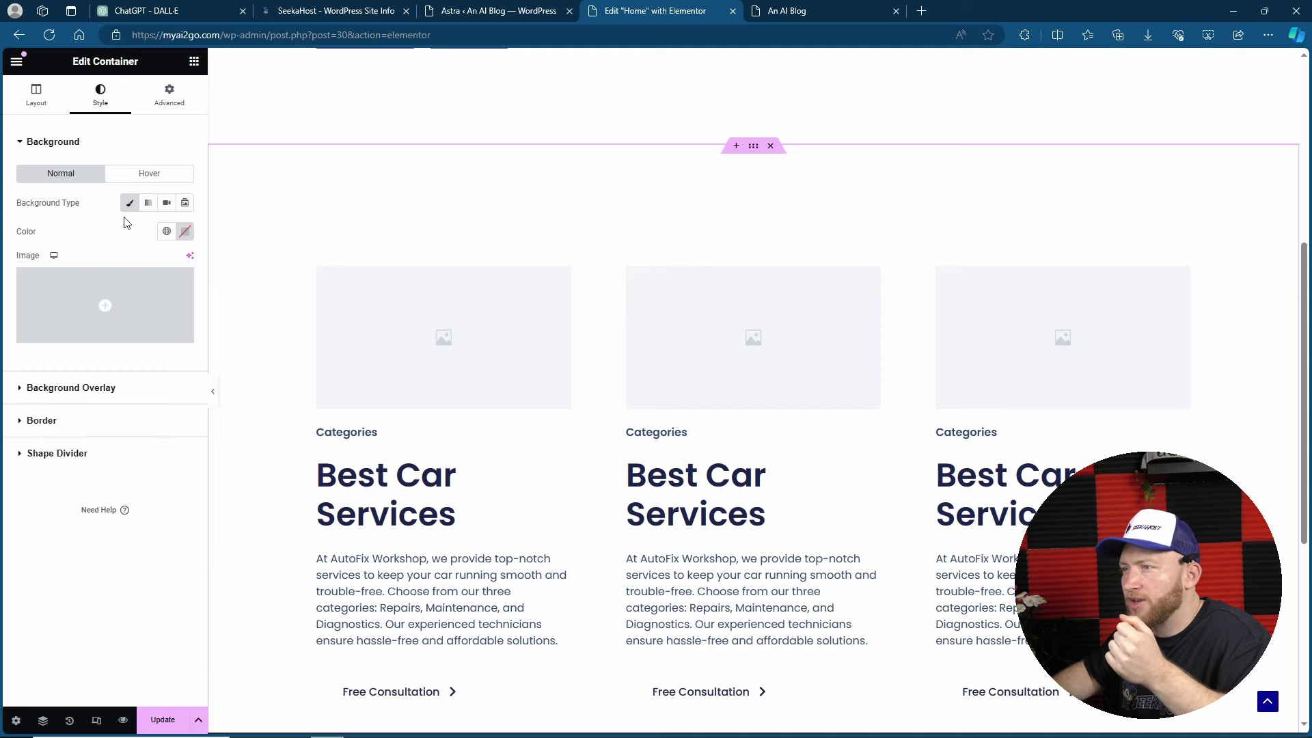
click(130, 203)
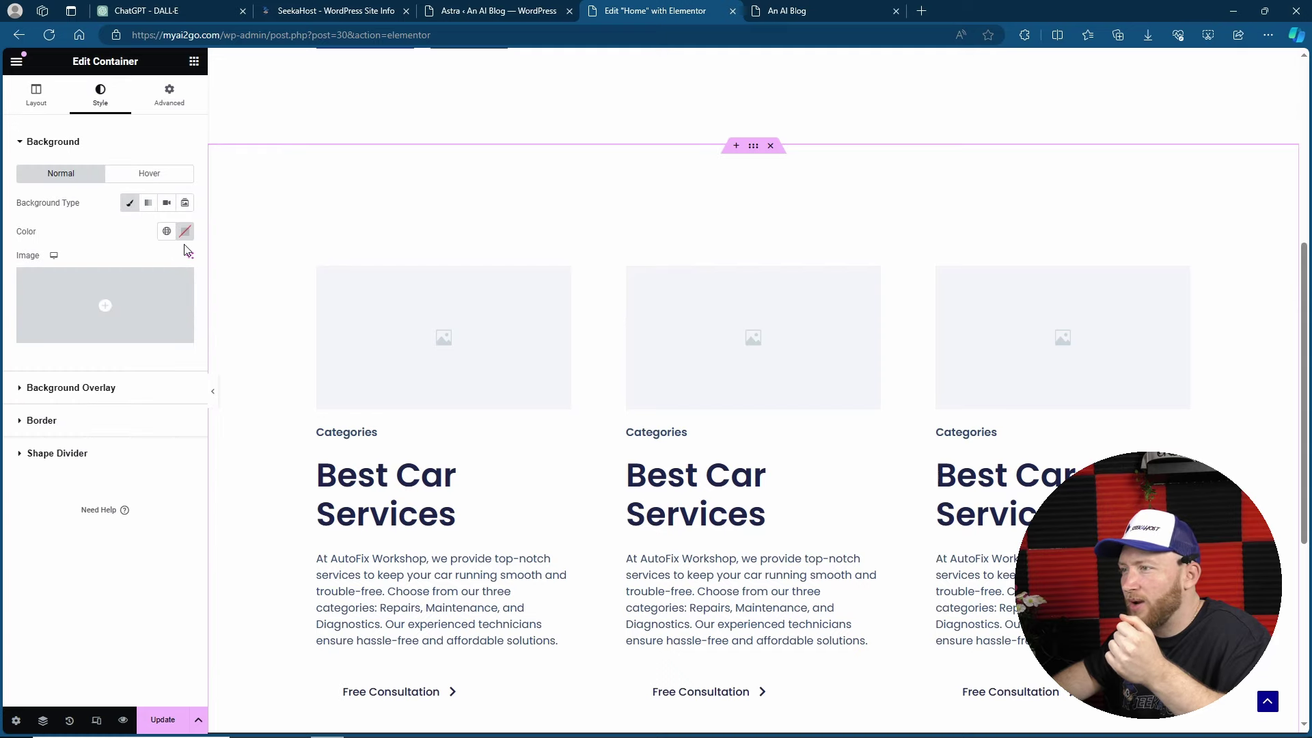
click(184, 231)
text(#FF0000B8)
scroll(814, 310, up, 5)
scroll(817, 313, down, 8)
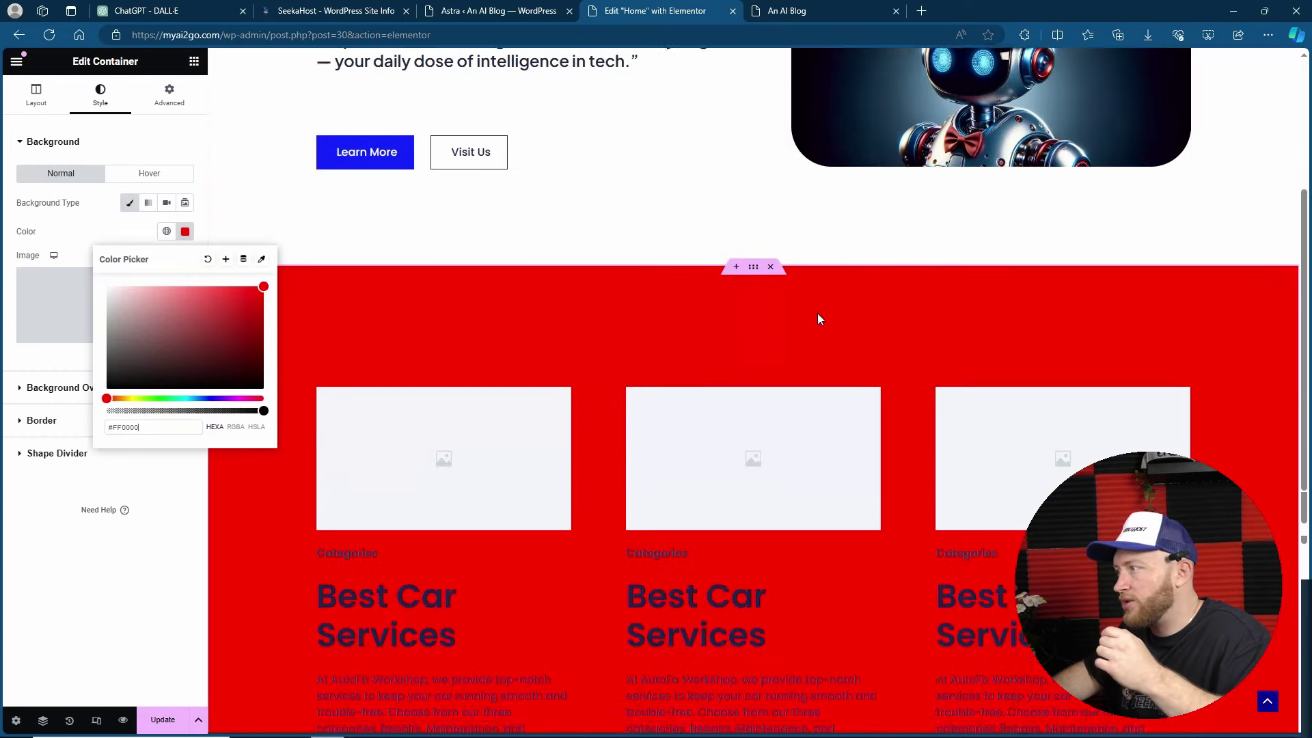
scroll(855, 369, up, 5)
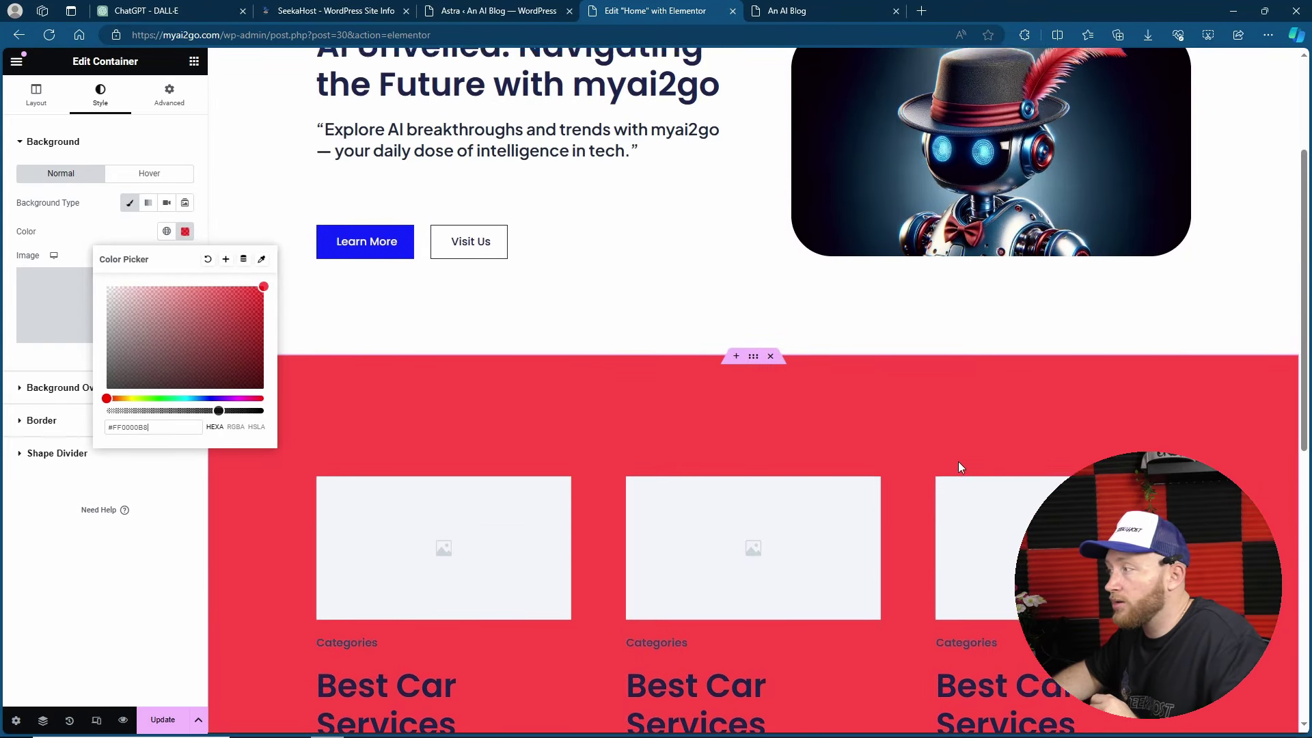
scroll(958, 461, down, 4)
click(540, 598)
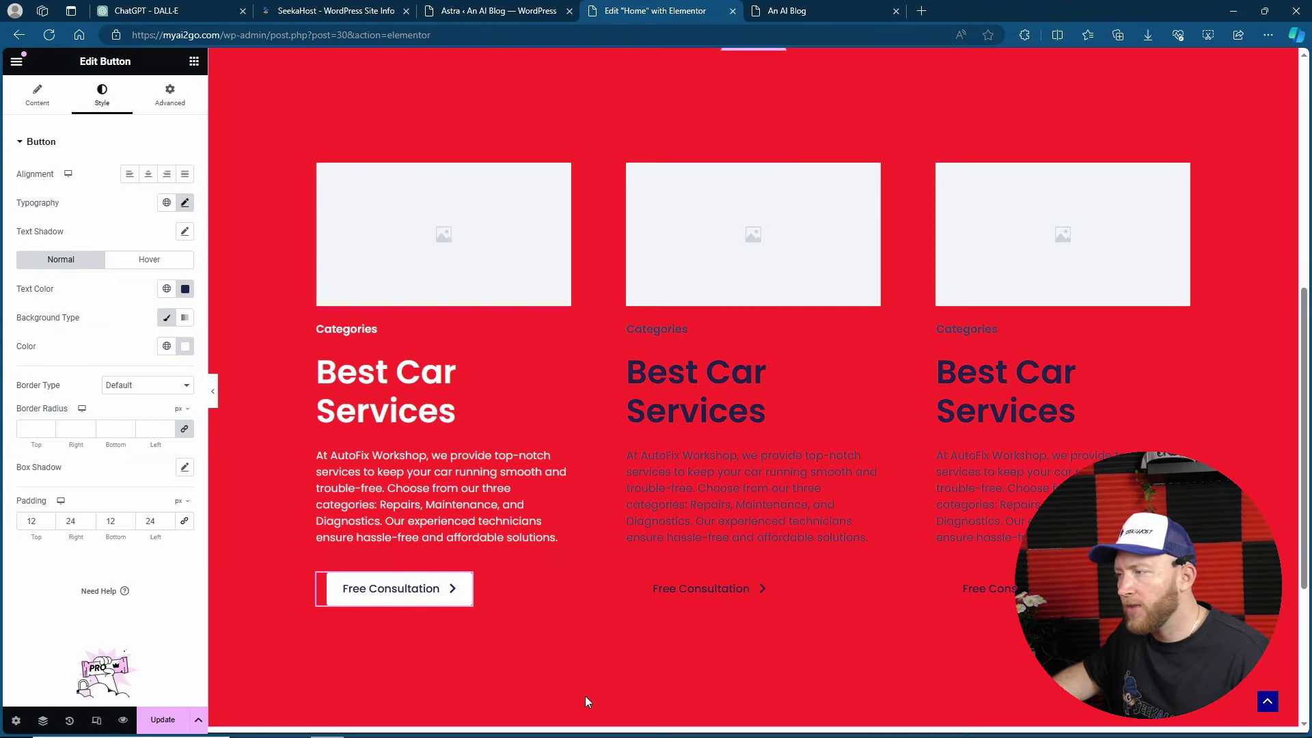
scroll(586, 680, up, 2)
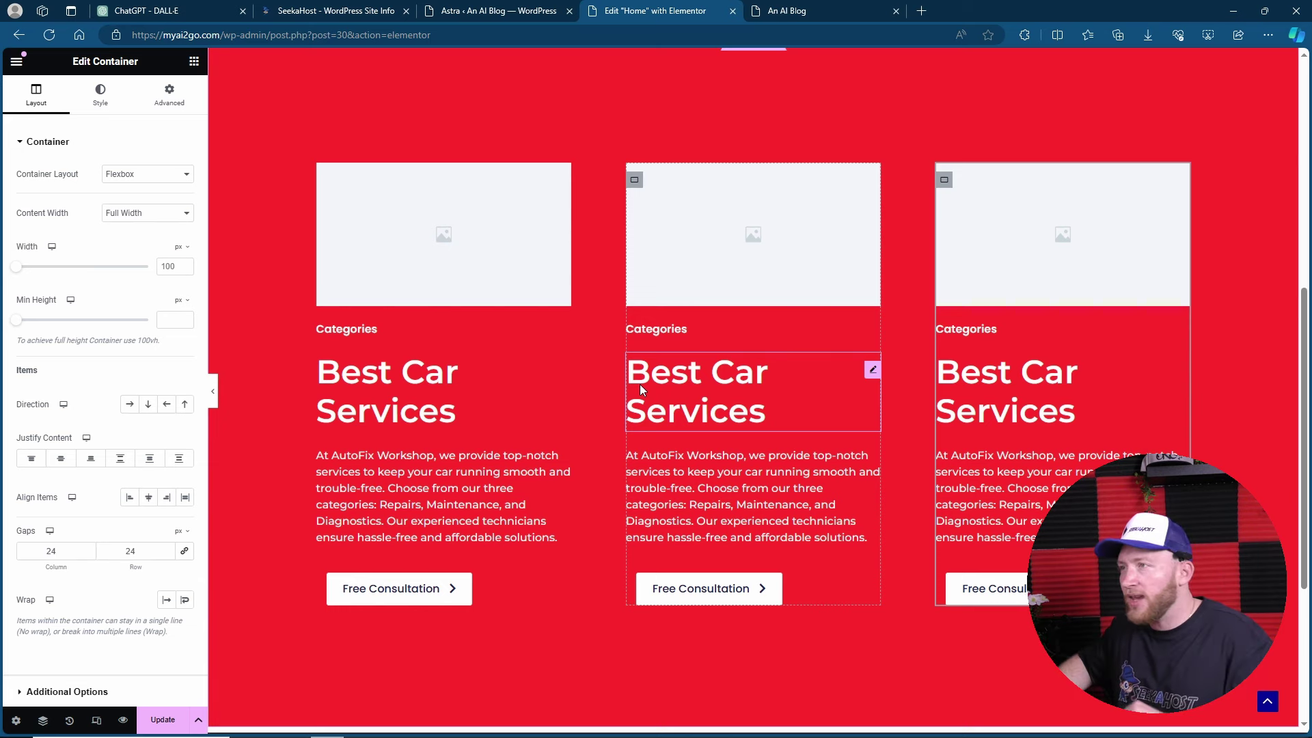
Review ChatGPT's AI Explained category text and the category cards on the live blog page.
key(ctrl+1)
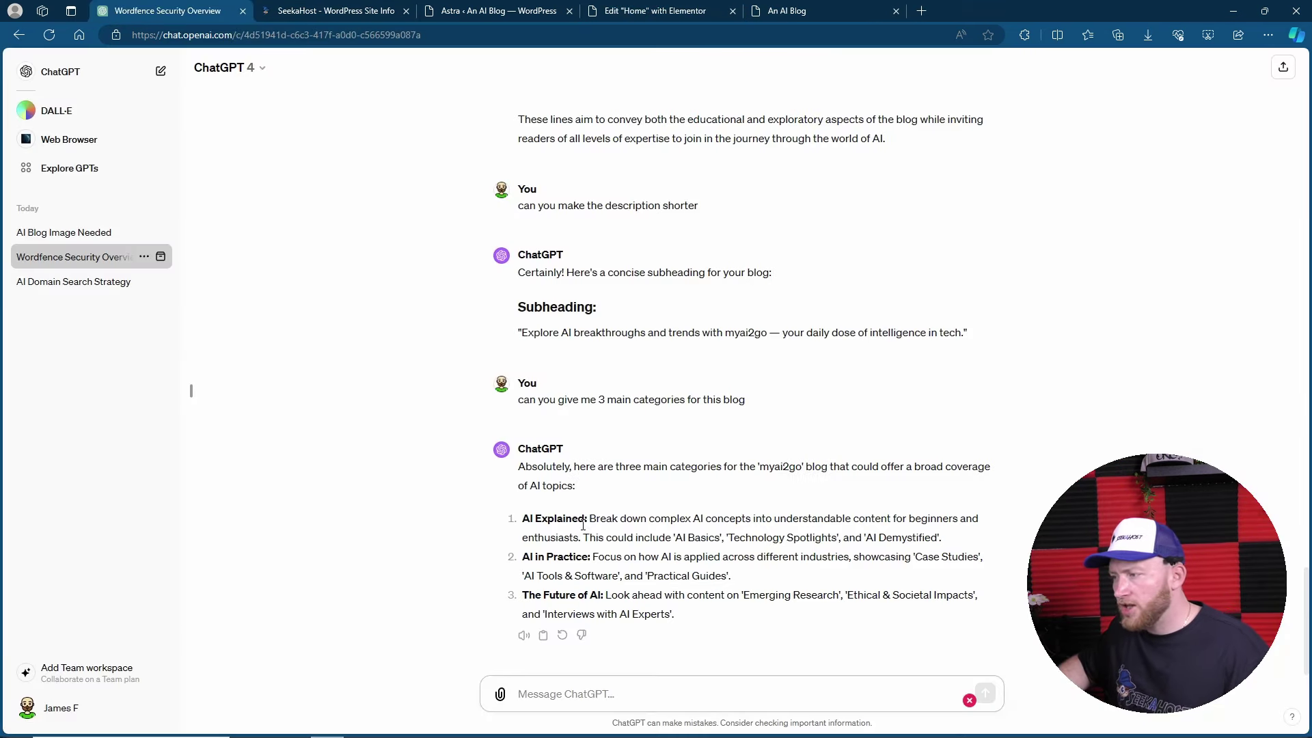
drag(581, 518, 523, 518)
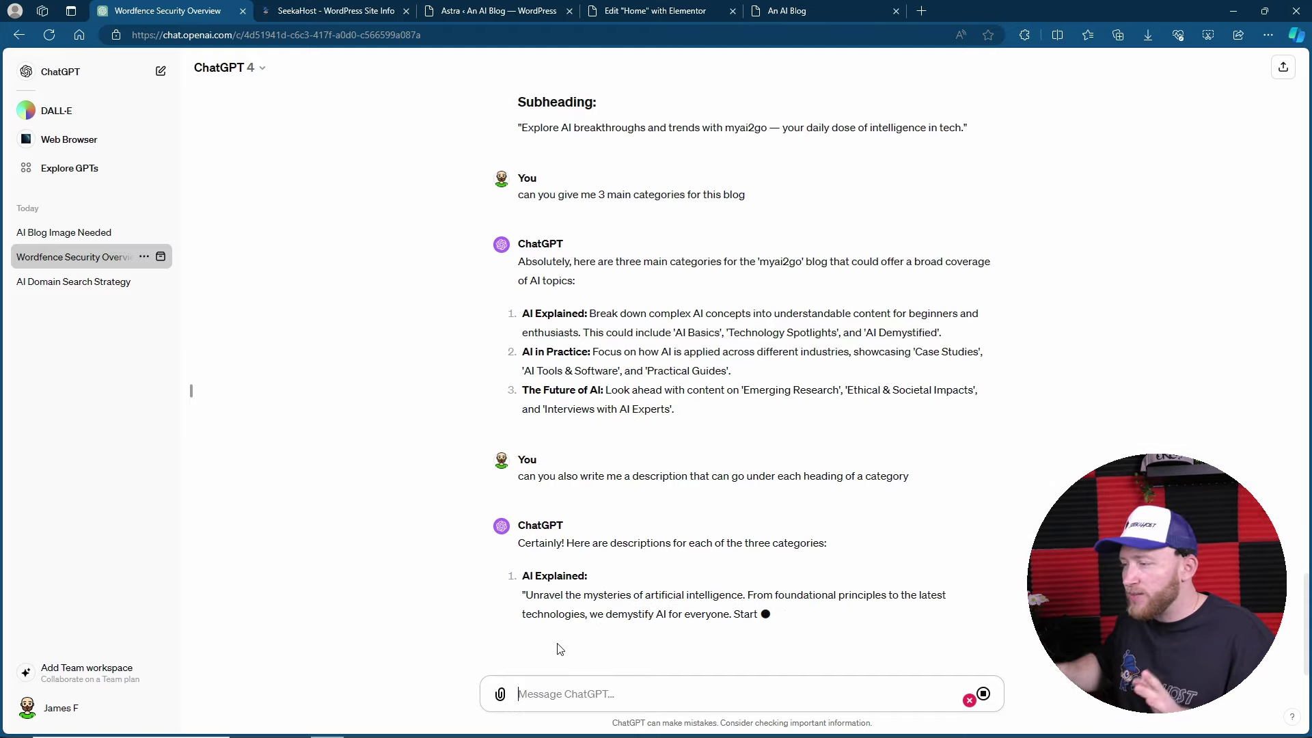
click(786, 10)
scroll(846, 313, down, 4)
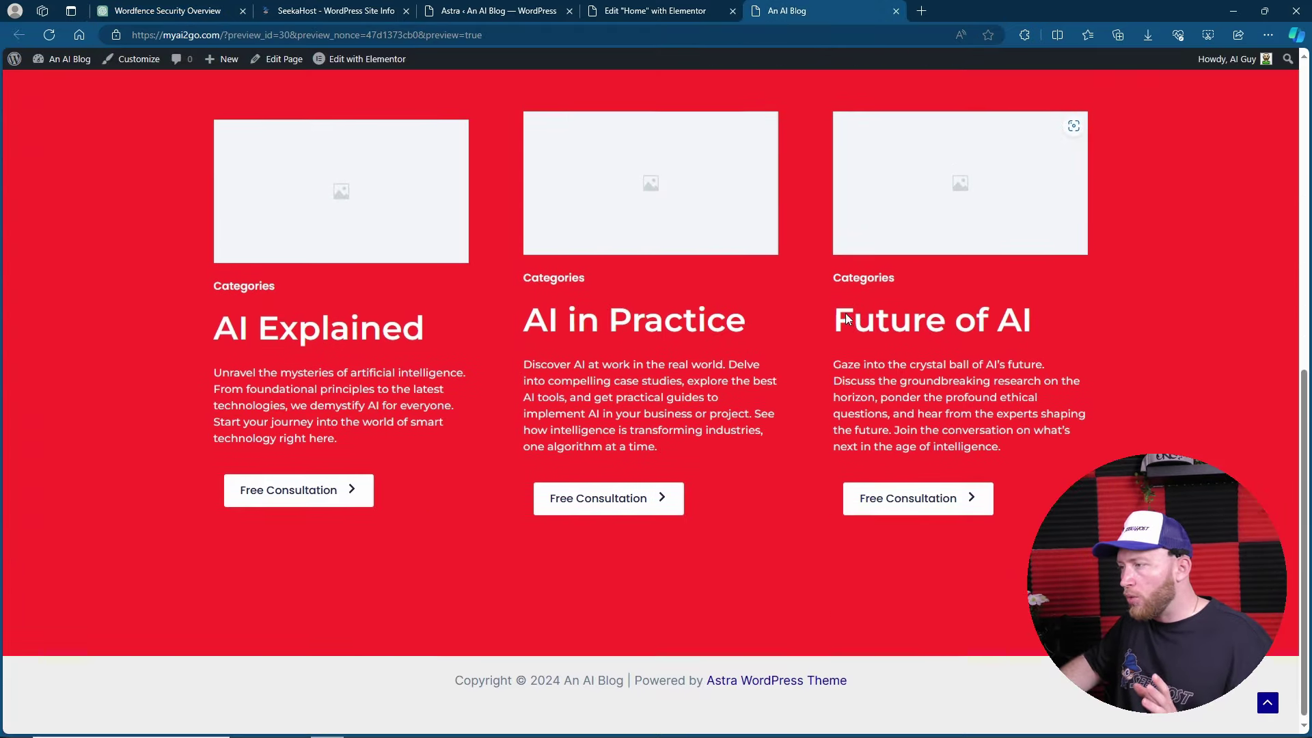
scroll(846, 313, up, 4)
scroll(846, 314, up, 5)
scroll(249, 340, down, 7)
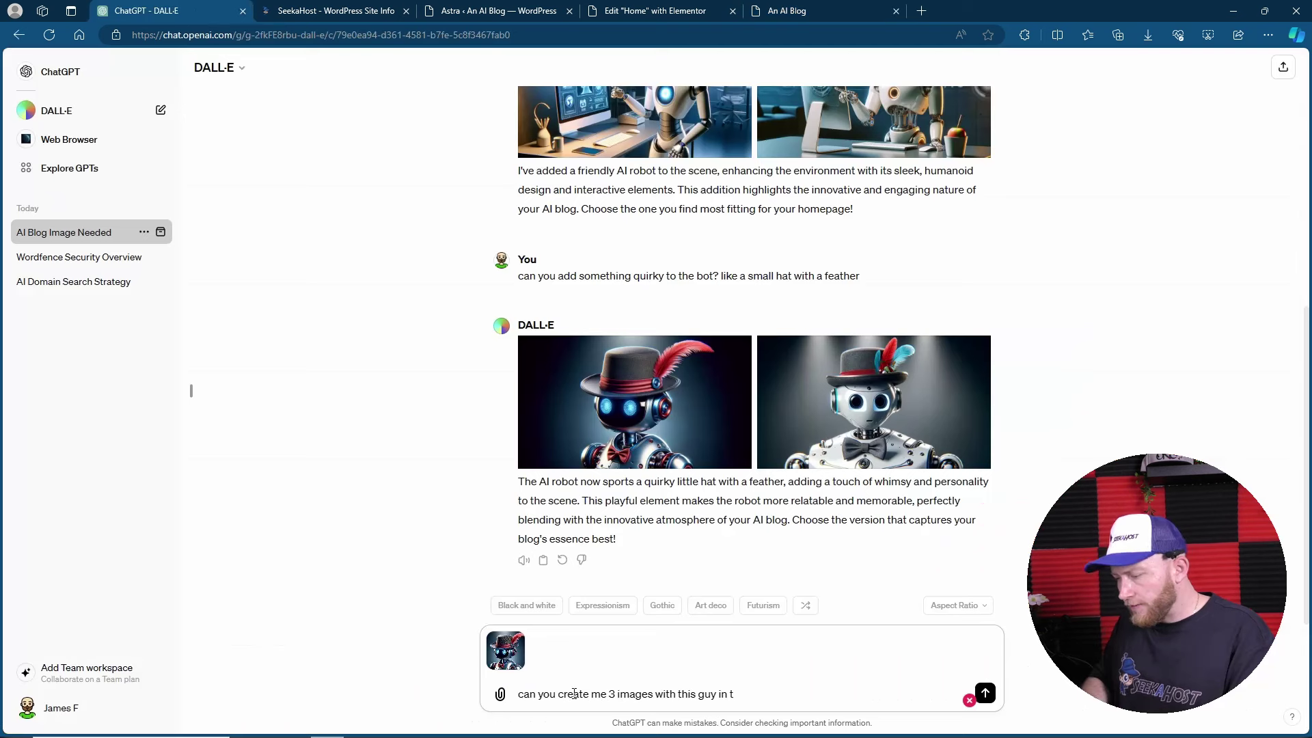
text(hem)
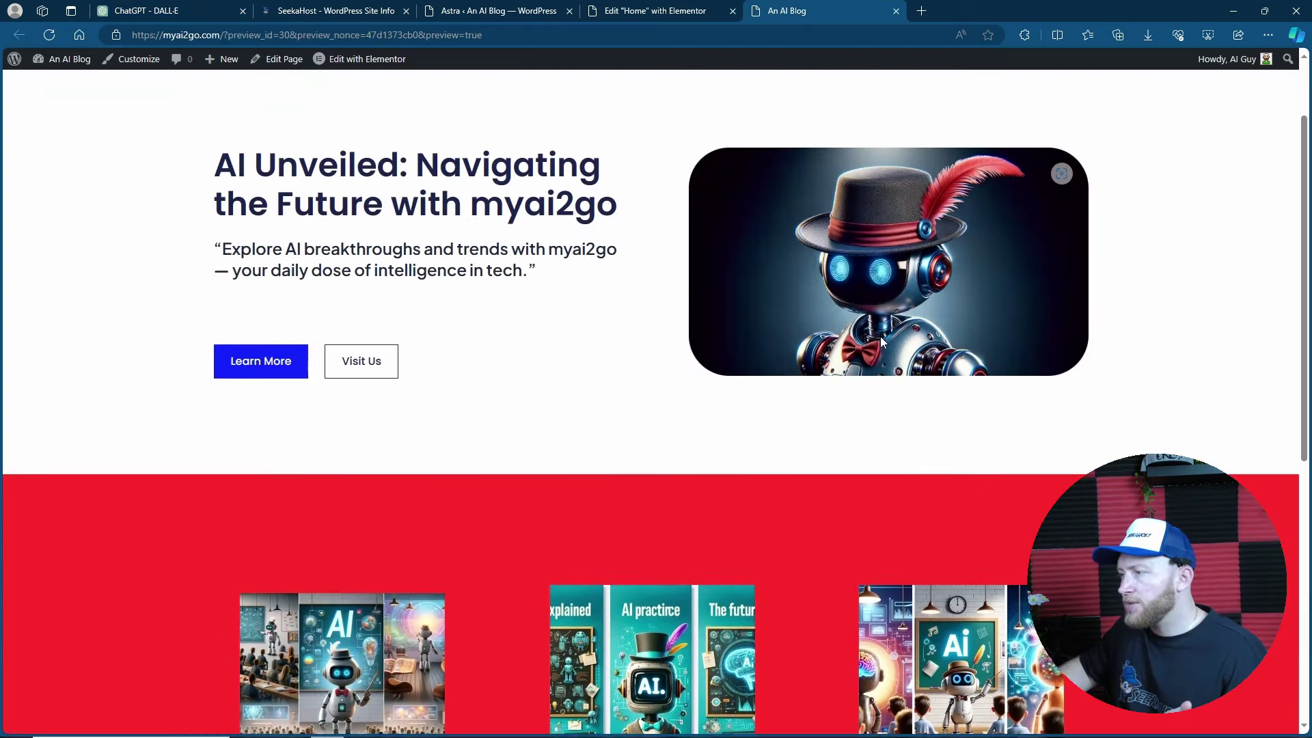
scroll(881, 338, down, 10)
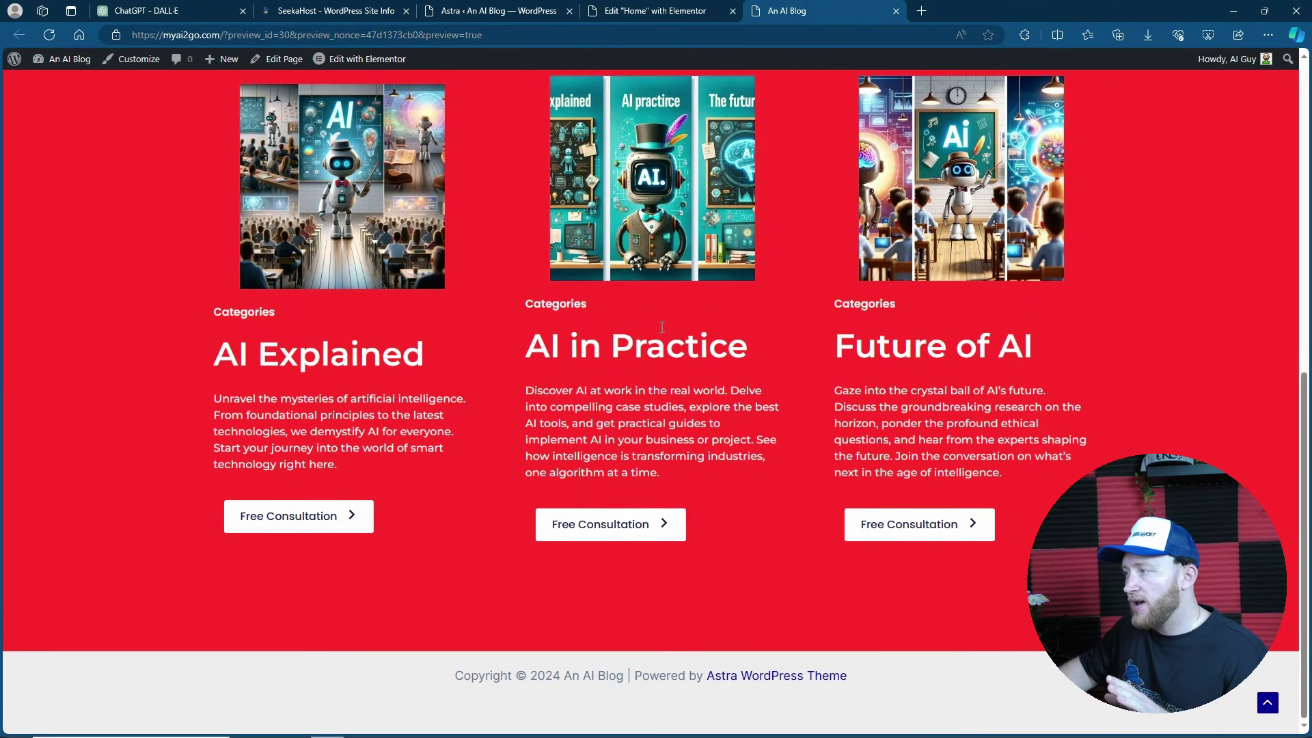
Change the card buttons to Read More and submit an Elementor AI prompt for an FAQ layout.
click(661, 12)
right_click(136, 202)
click(197, 261)
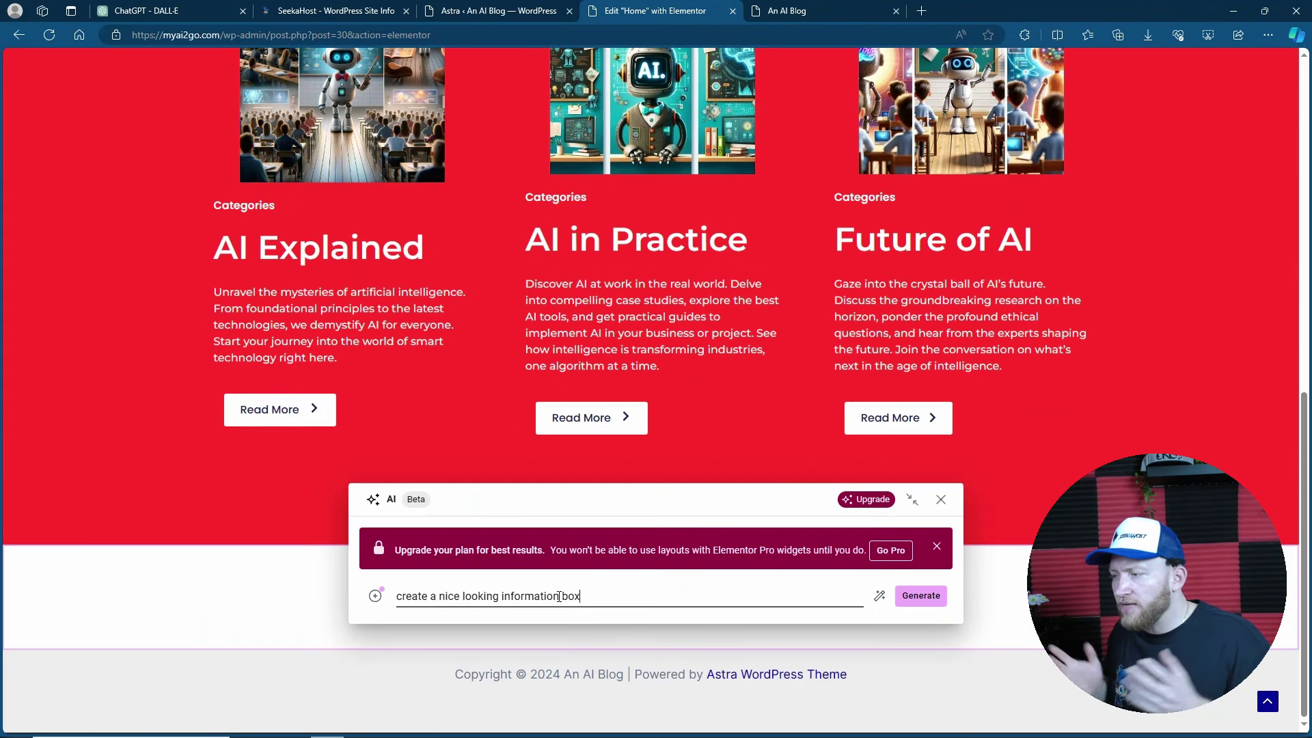
key(Return)
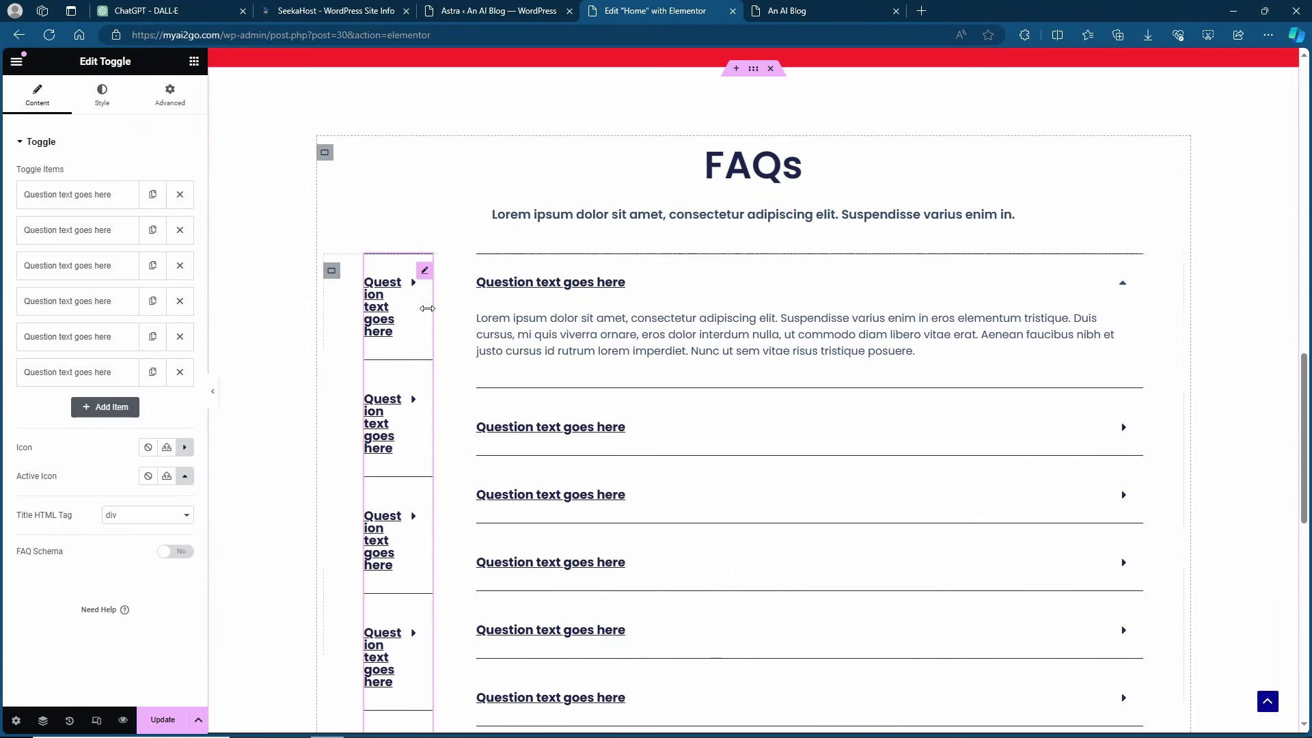
Check the page's editing history and draft a prompt for a homepage information box.
click(69, 722)
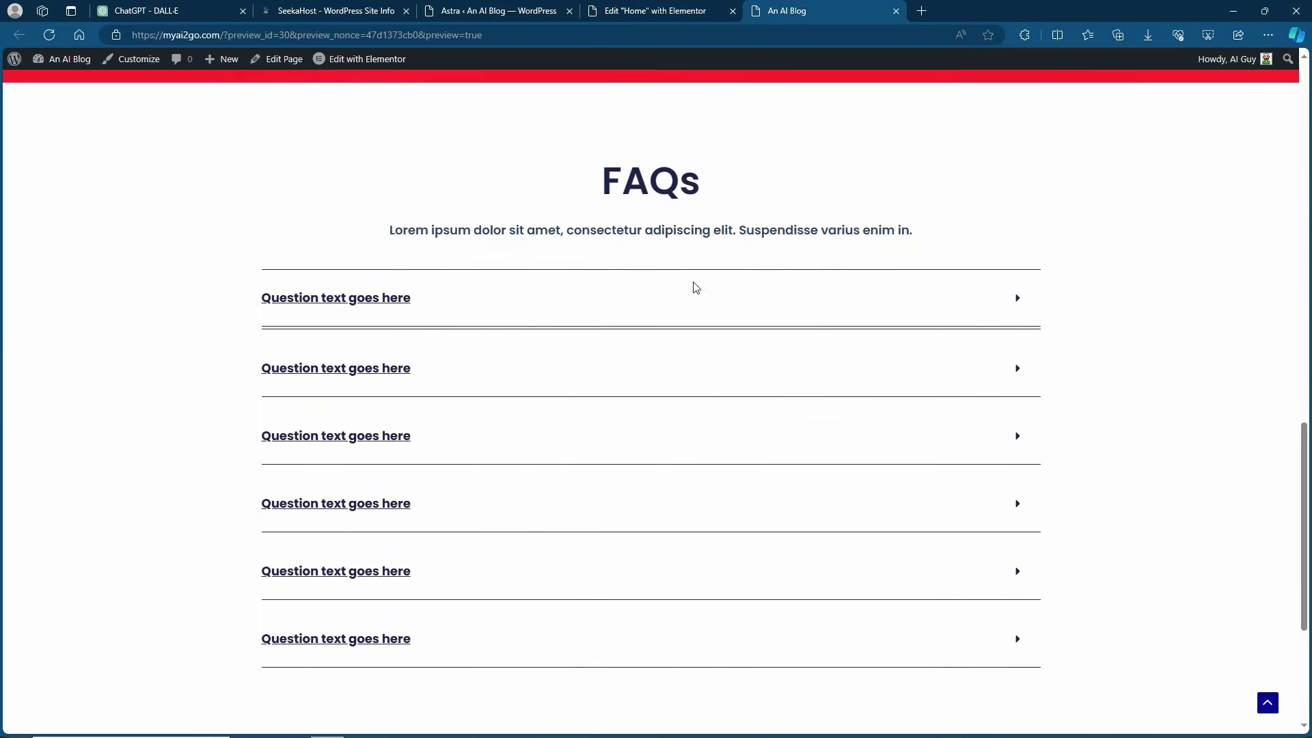
scroll(696, 287, up, 3)
scroll(747, 263, down, 6)
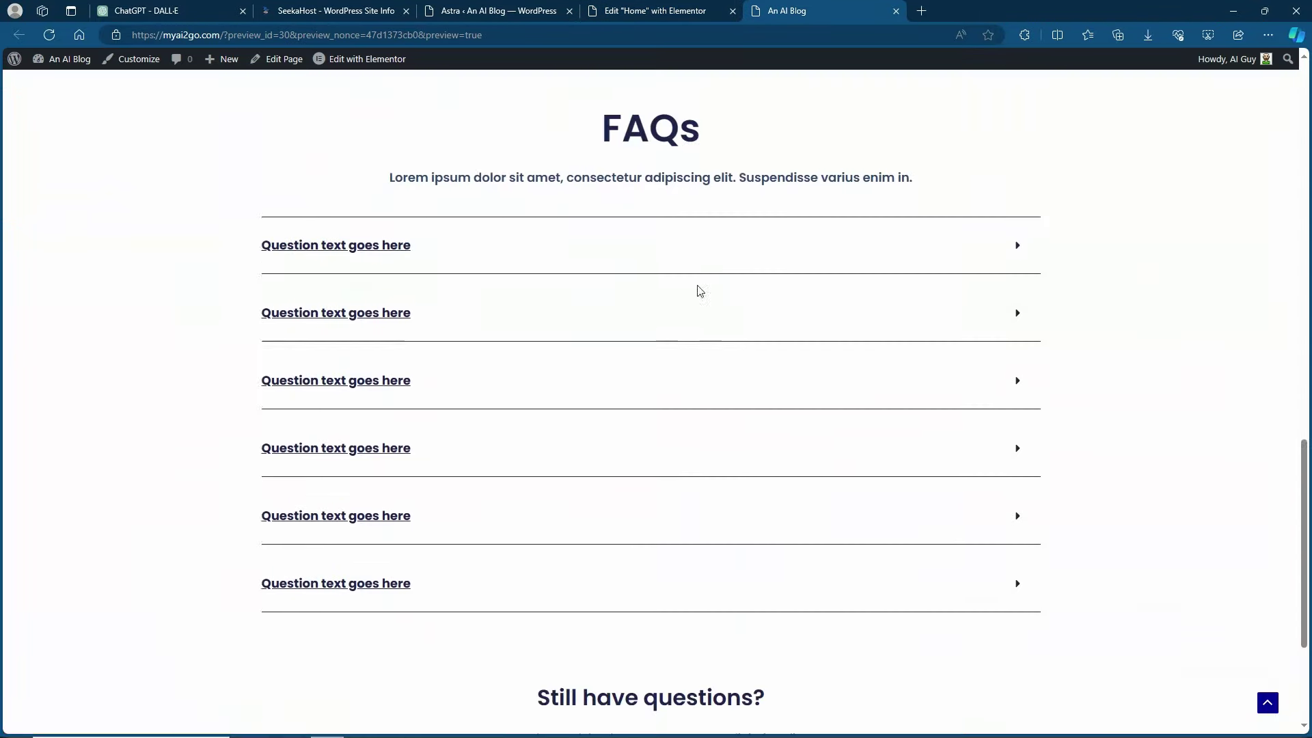
scroll(697, 287, up, 5)
scroll(639, 550, down, 3)
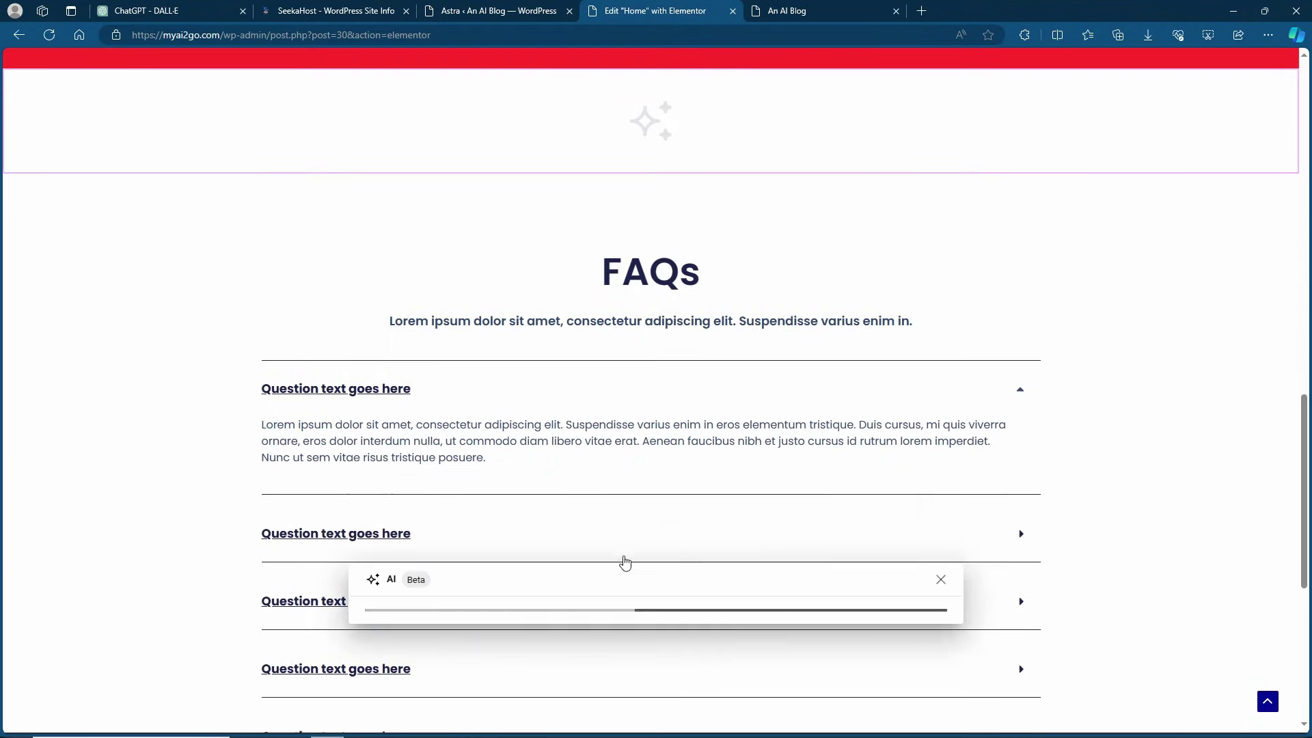
text(can you create a box wherei can)
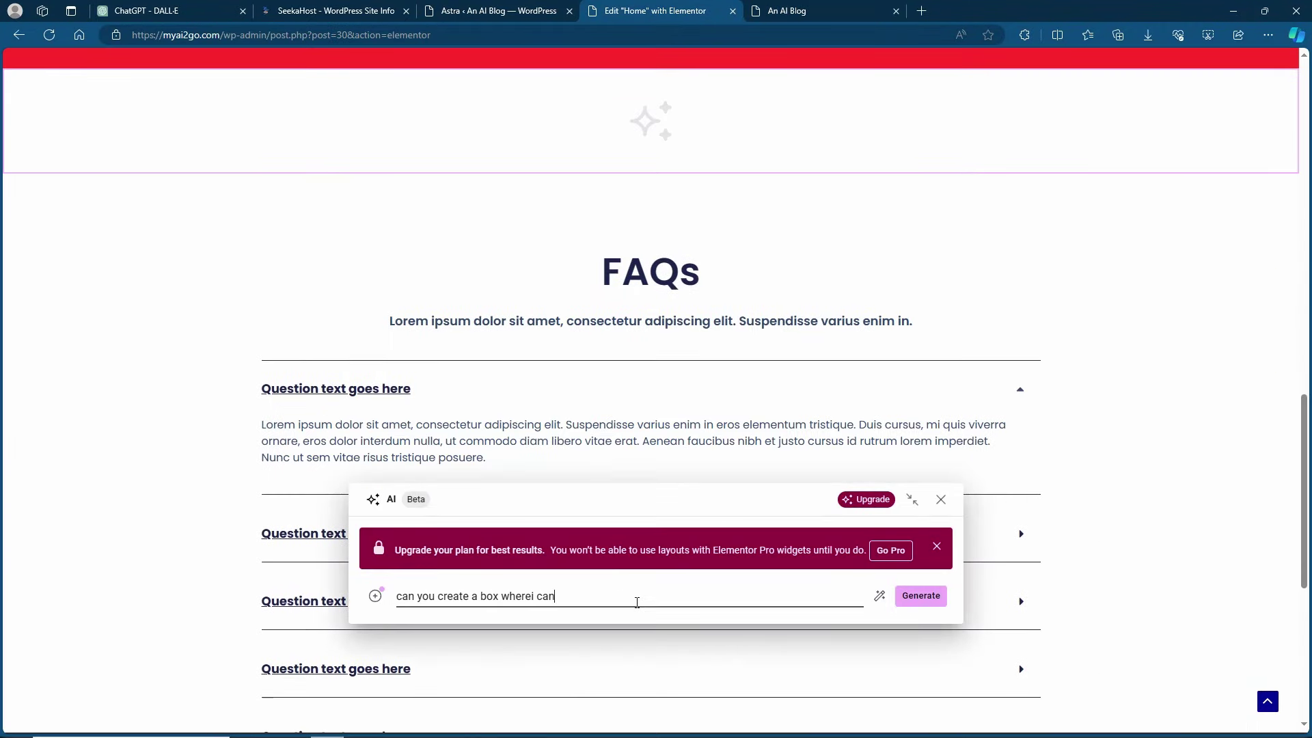
text( type a main body of information about the homepage and include a picture area)
Preview the three generated information-box layouts, discard them all, and return to ChatGPT.
key(Return)
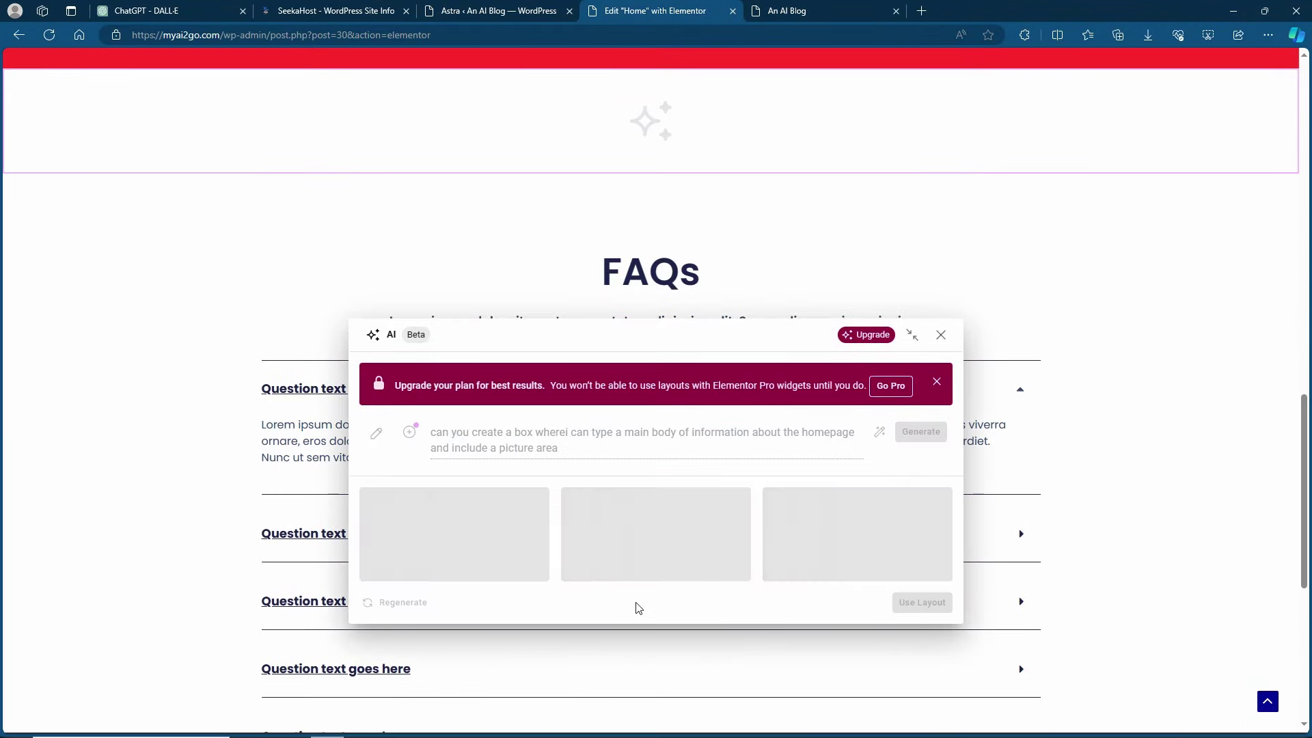
click(937, 382)
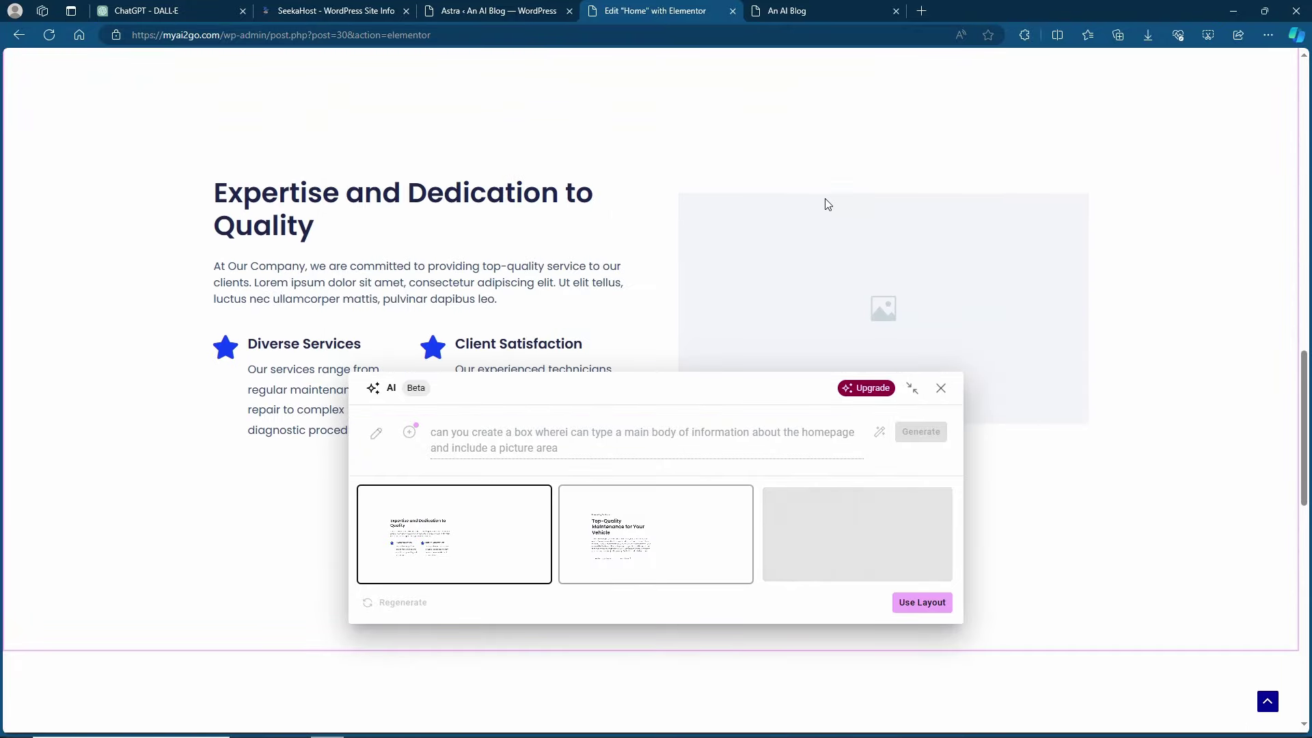
click(618, 540)
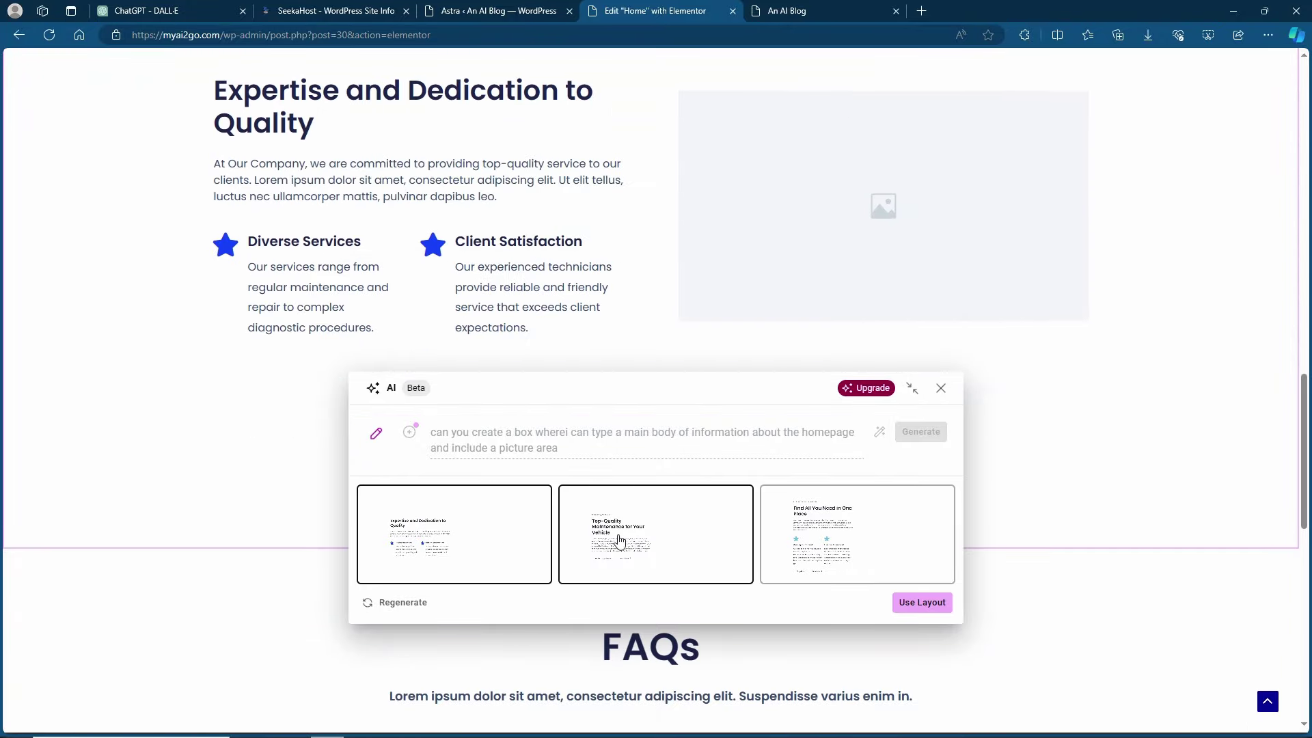
key(Left)
key(Right)
key(Right)
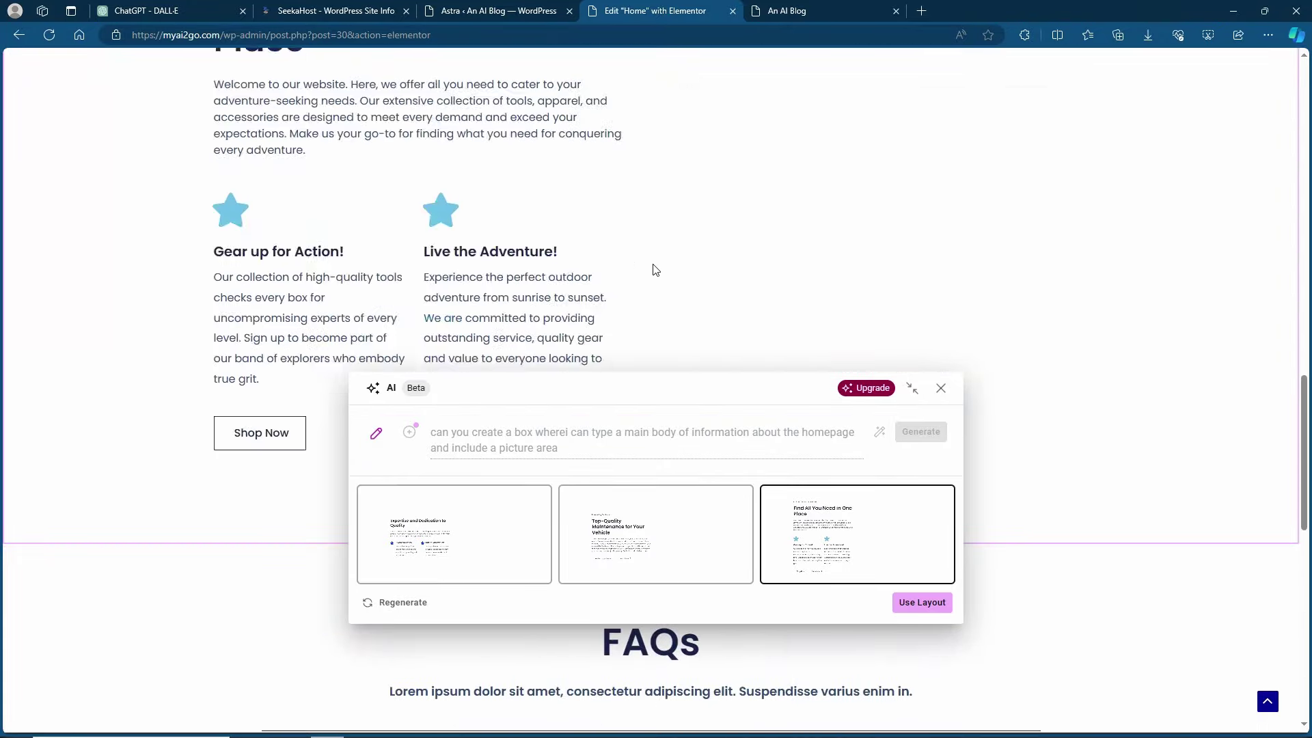
key(Escape)
scroll(848, 357, down, 5)
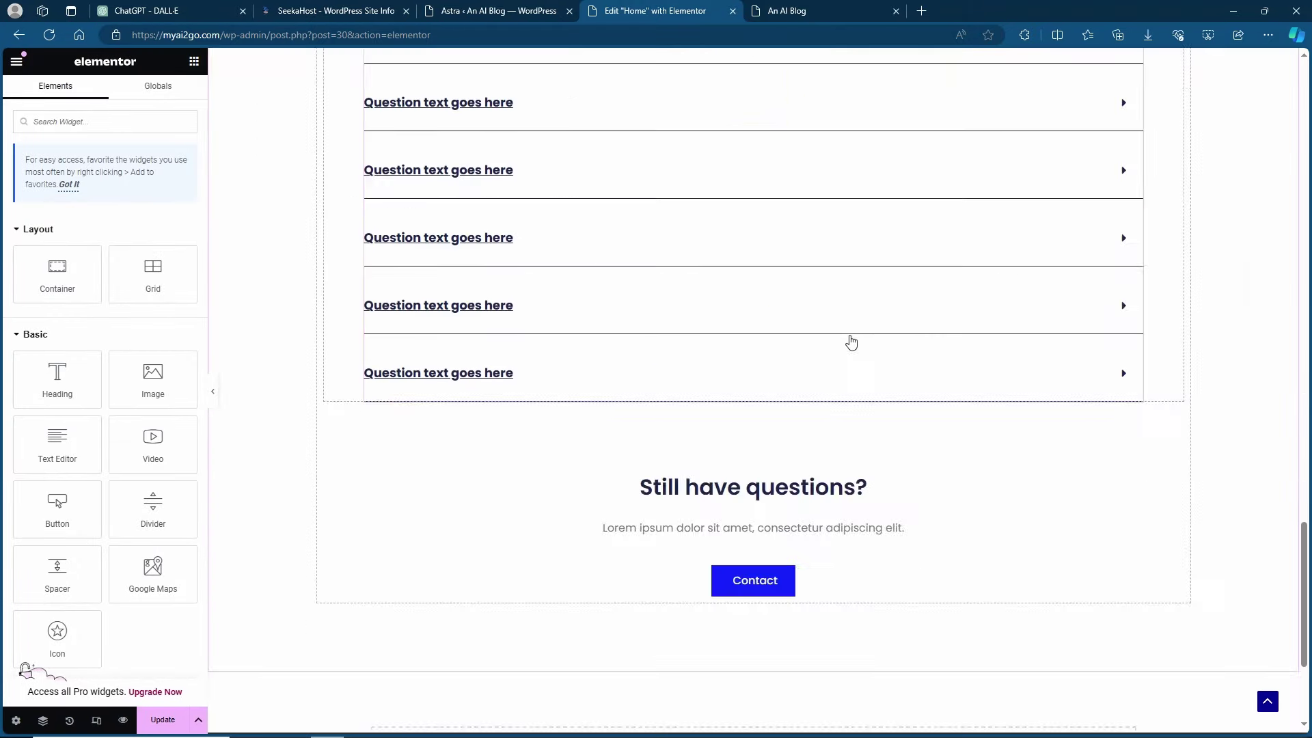
scroll(848, 356, up, 15)
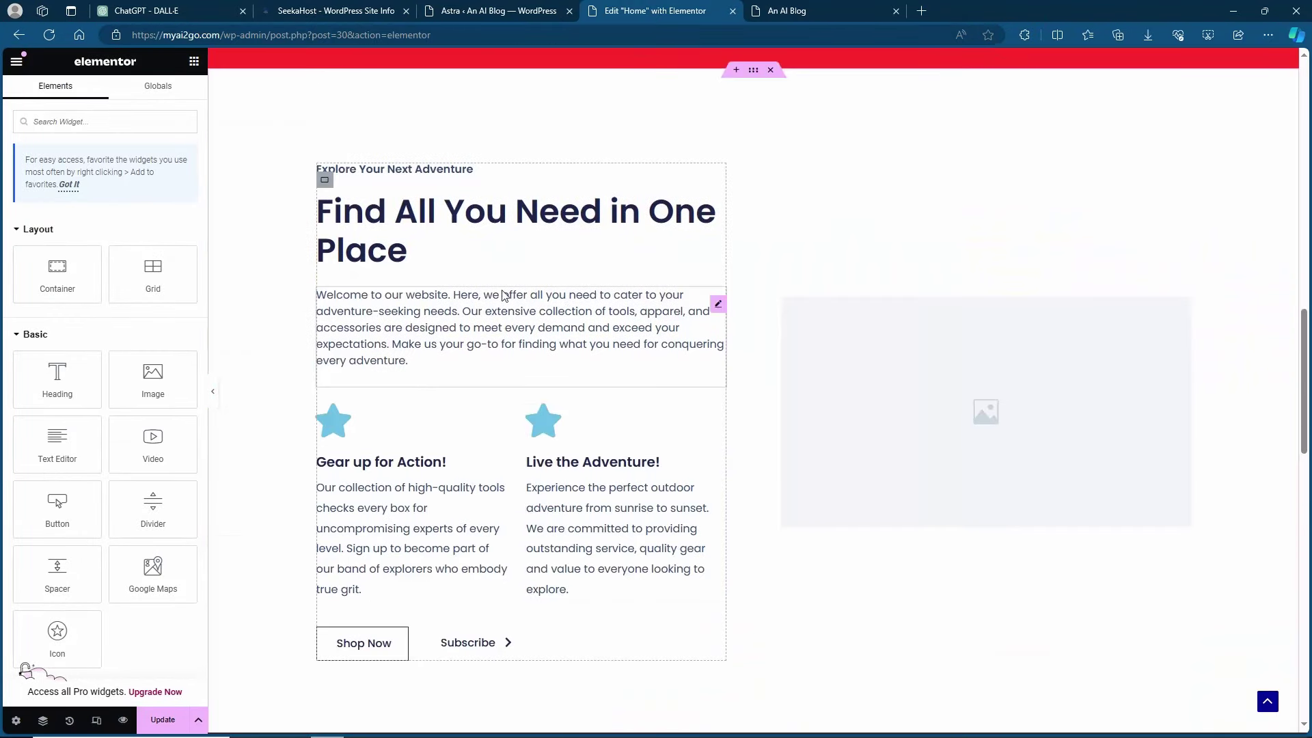
click(147, 10)
Ask ChatGPT for the homepage's main text about the blog plus two smaller handy sections.
click(73, 257)
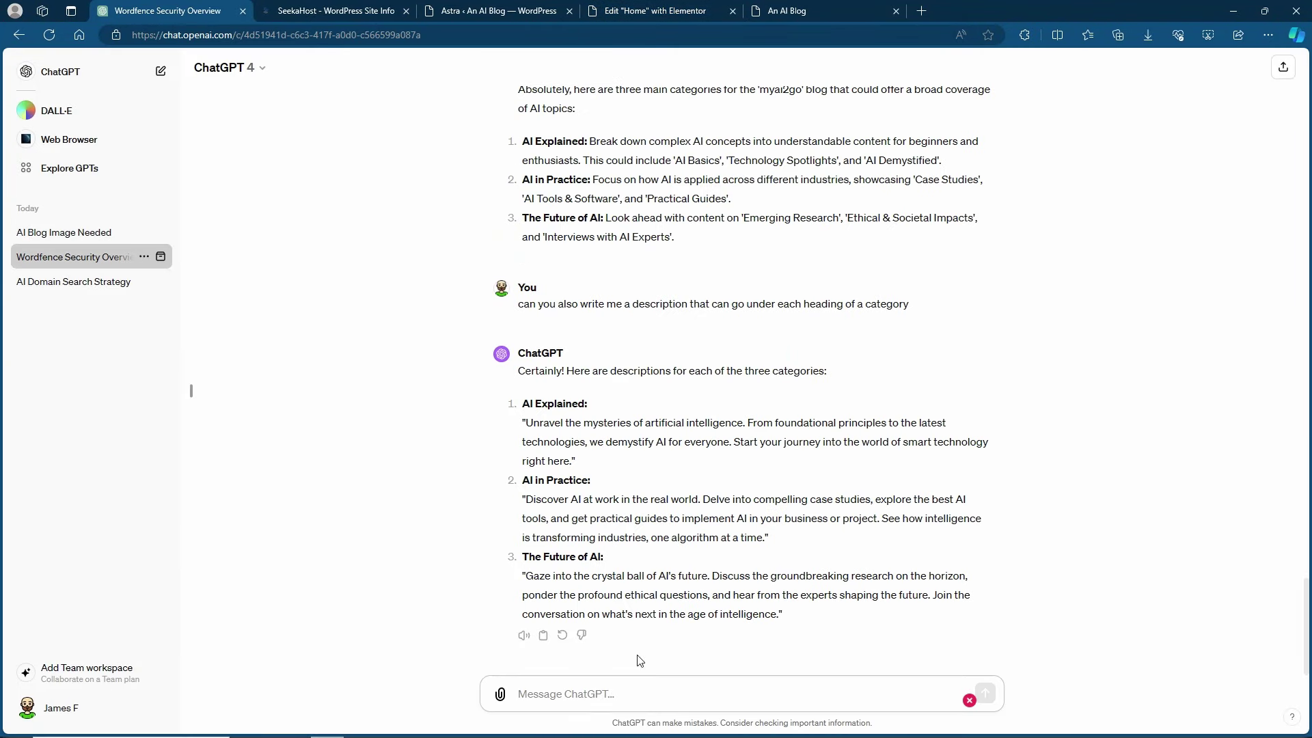
click(614, 694)
text(can you help me write the main field of text in the homepage, this must tell people about the blog, what to expect)
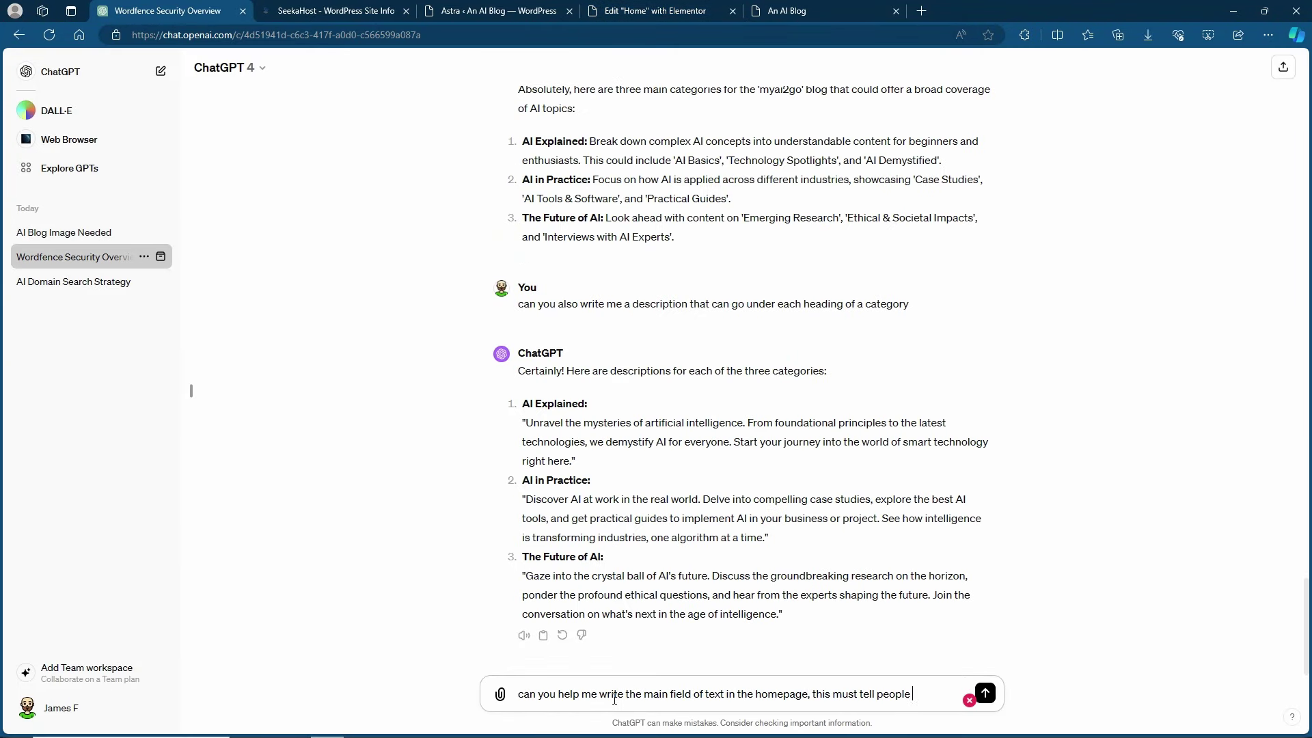
text(and have another 2 smaller section with information that)
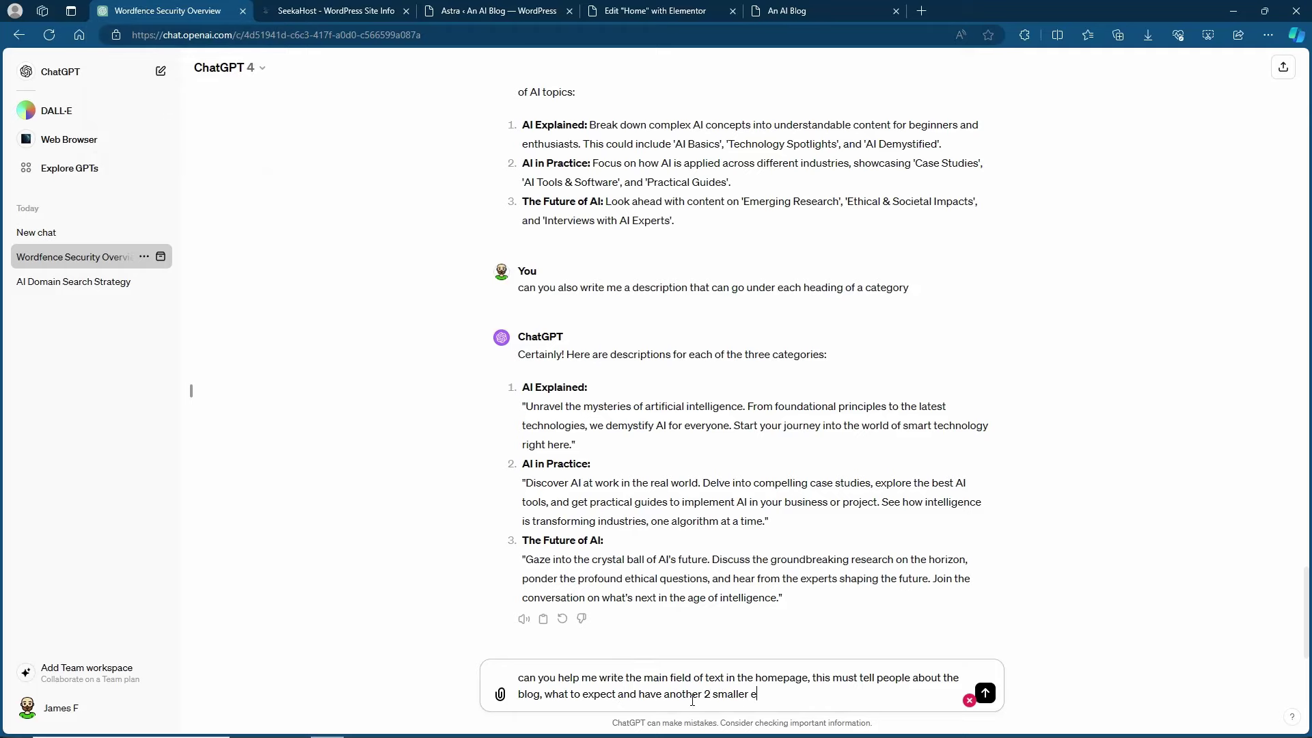
text( could be handy for readers)
key(Return)
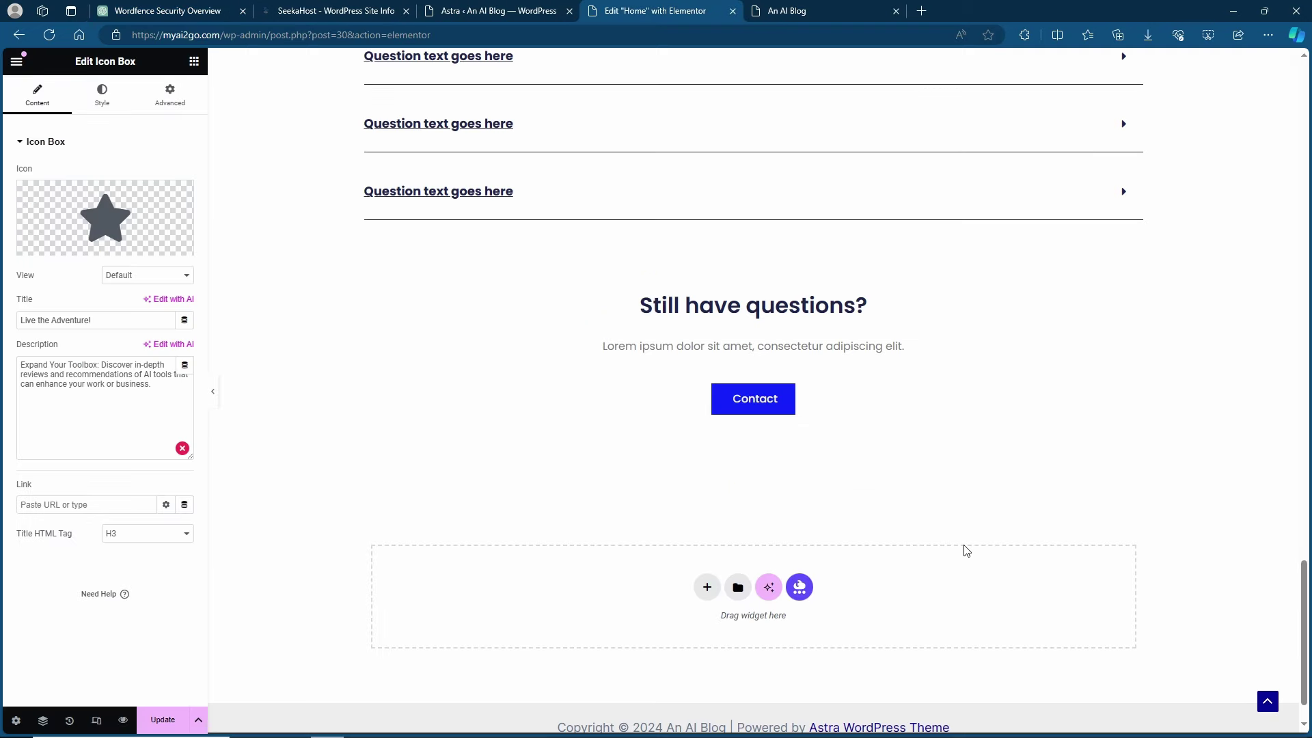
Ask DALL-E for another related image in widescreen format for the homepage.
scroll(1081, 523, up, 15)
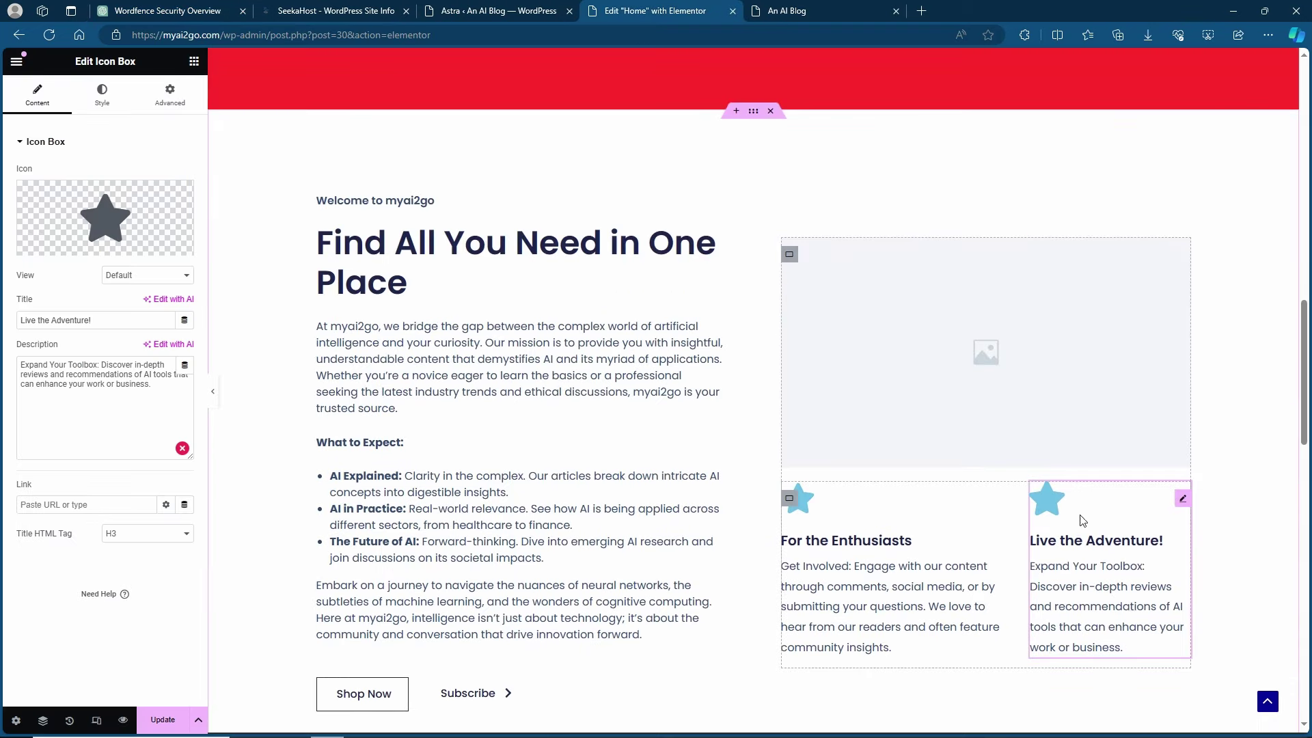
click(171, 11)
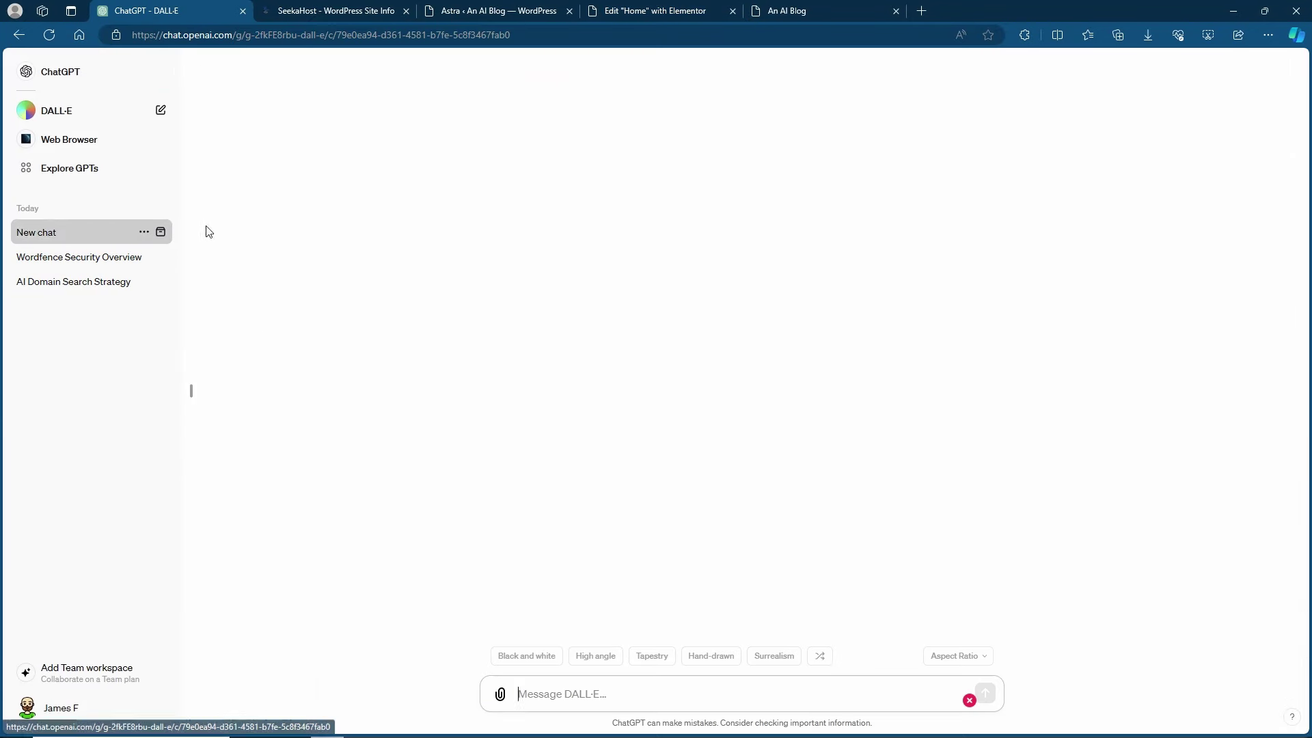
click(743, 694)
text(can i have another related image to this in widescreen format for my homepage)
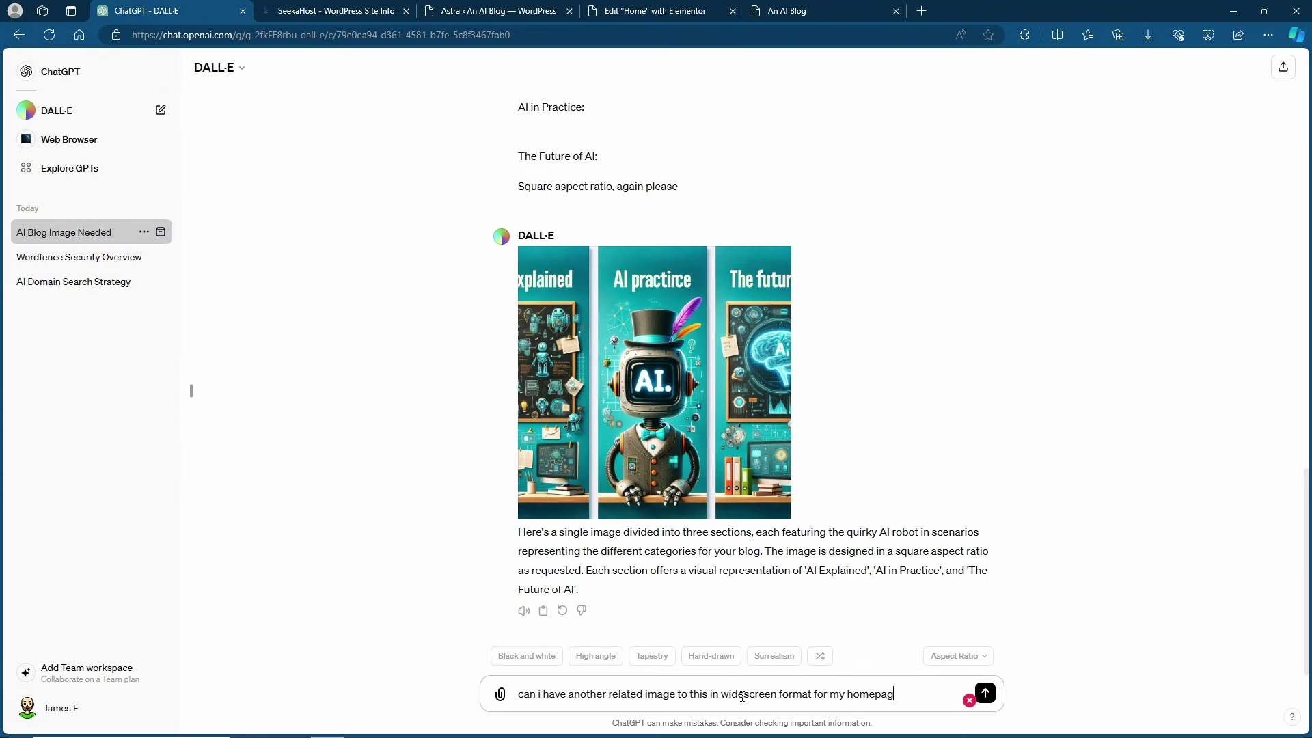
key(Return)
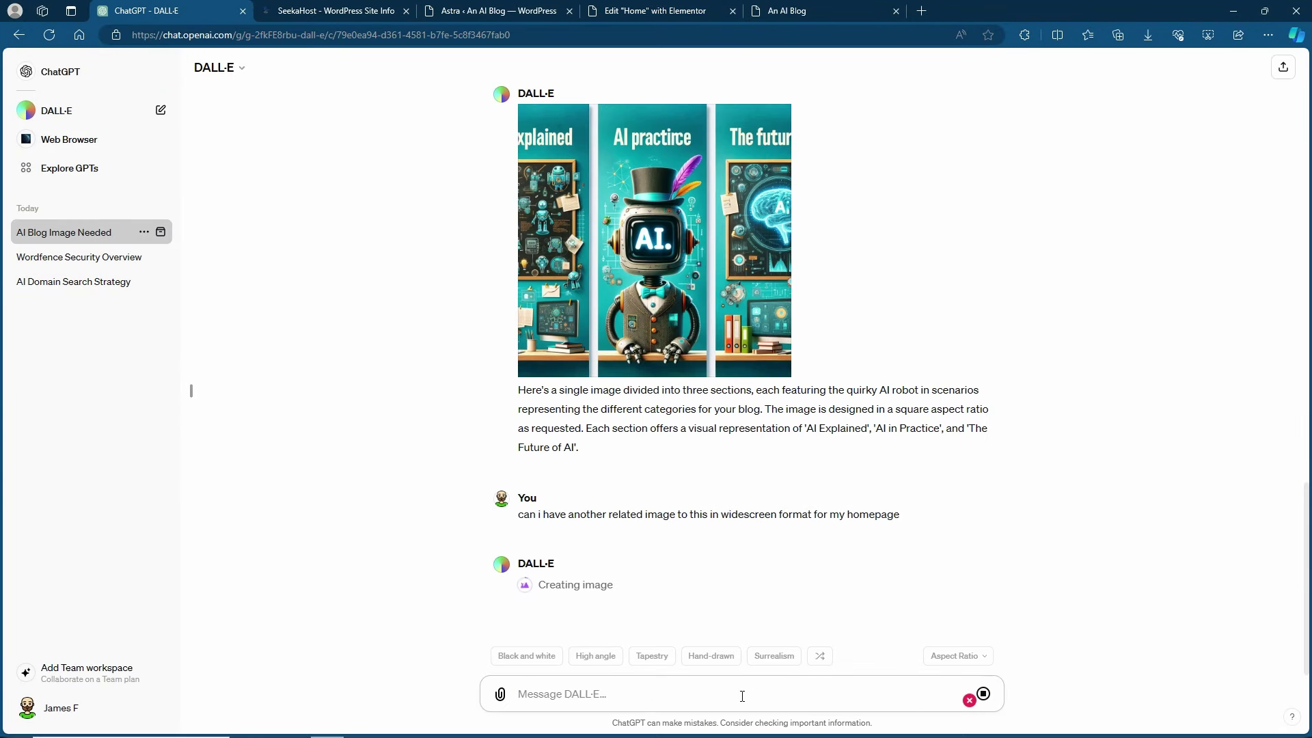
Set the welcome image's box-shadow colour and preview the homepage changes.
click(654, 11)
click(175, 571)
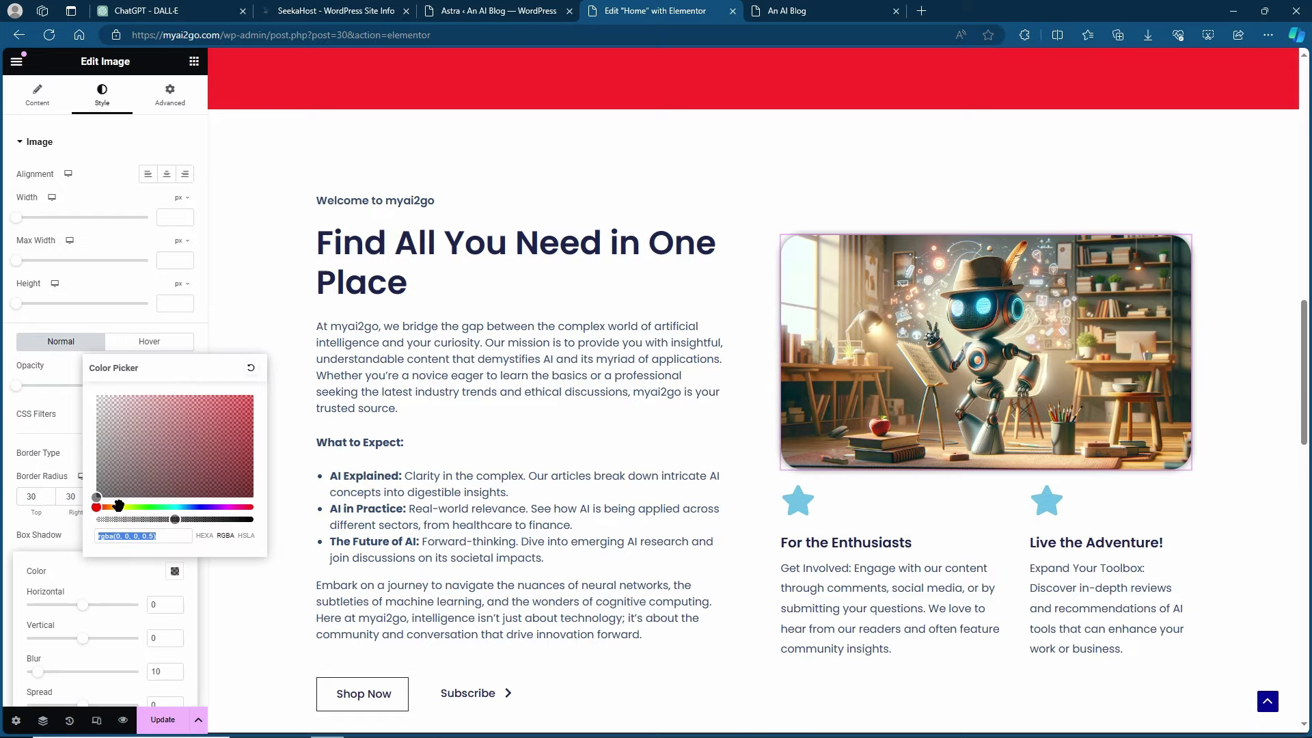
click(410, 362)
scroll(751, 342, up, 5)
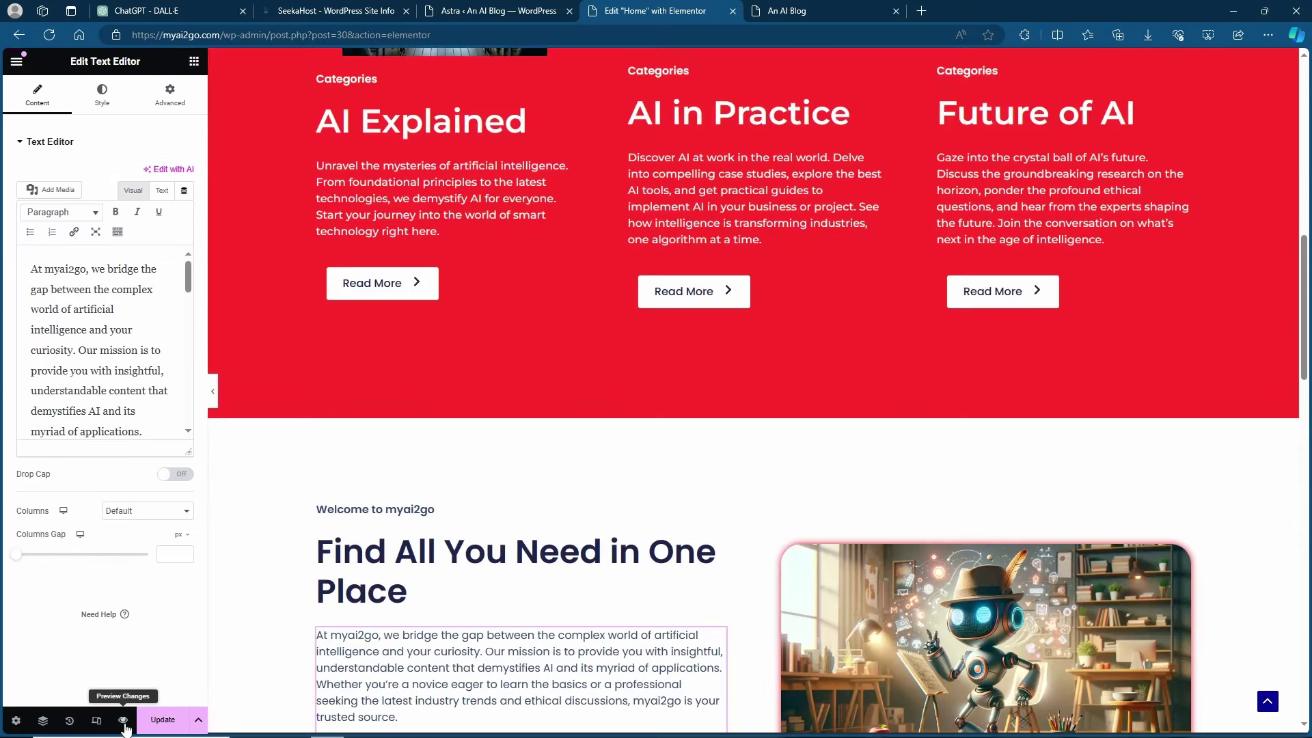
click(123, 720)
scroll(1078, 331, down, 10)
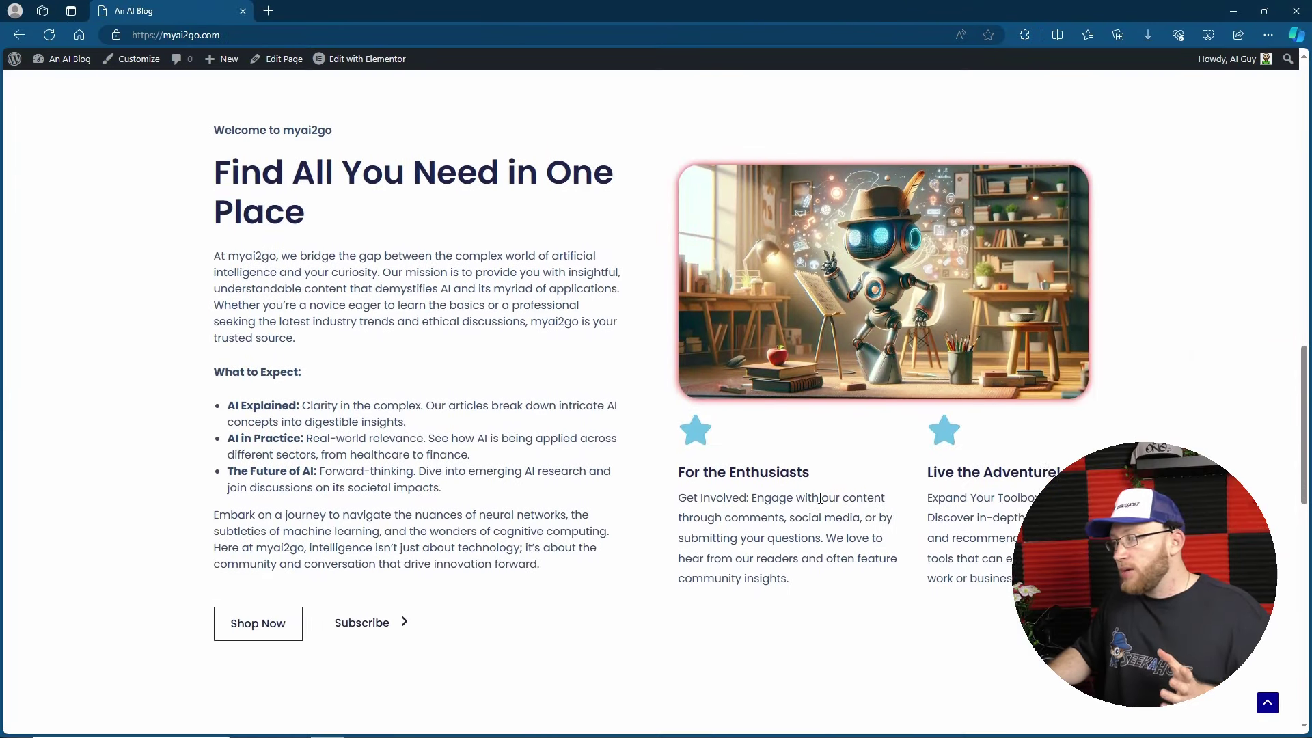
Scroll through the live homepage from the hero section down to the FAQs.
scroll(819, 491, up, 15)
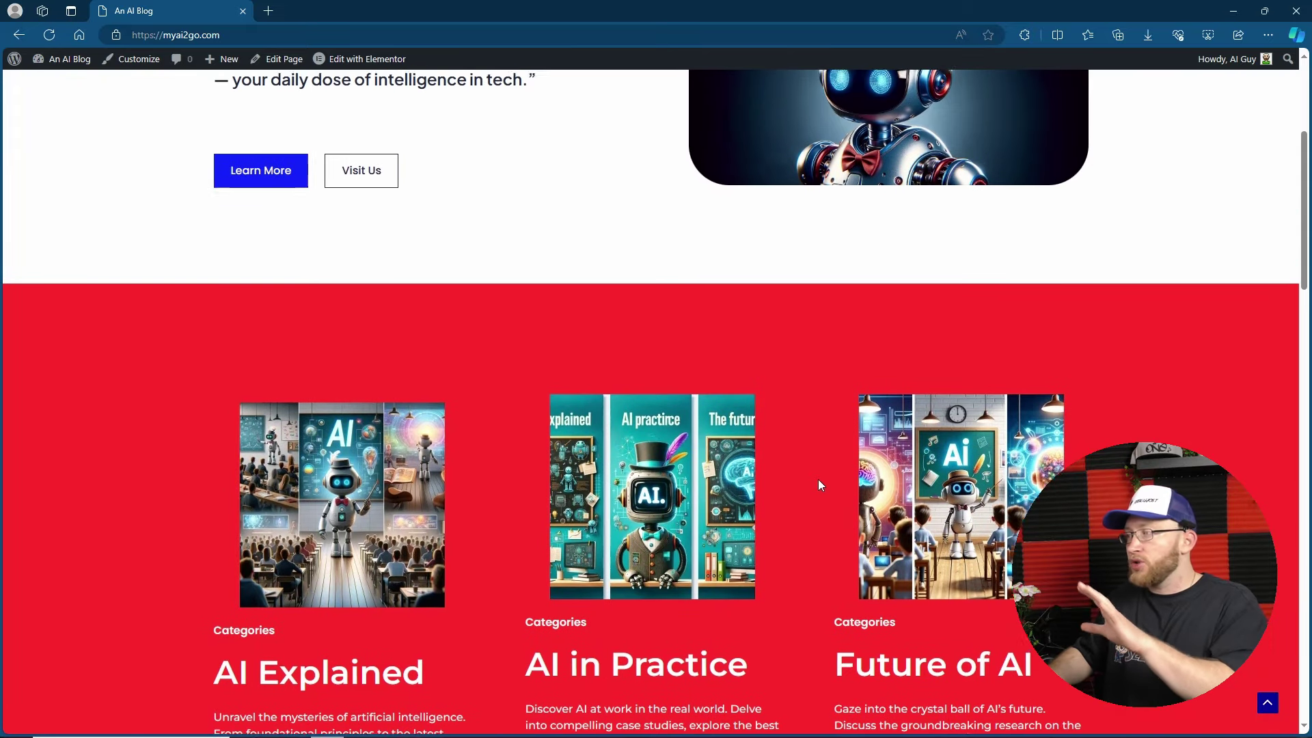
scroll(820, 484, down, 3)
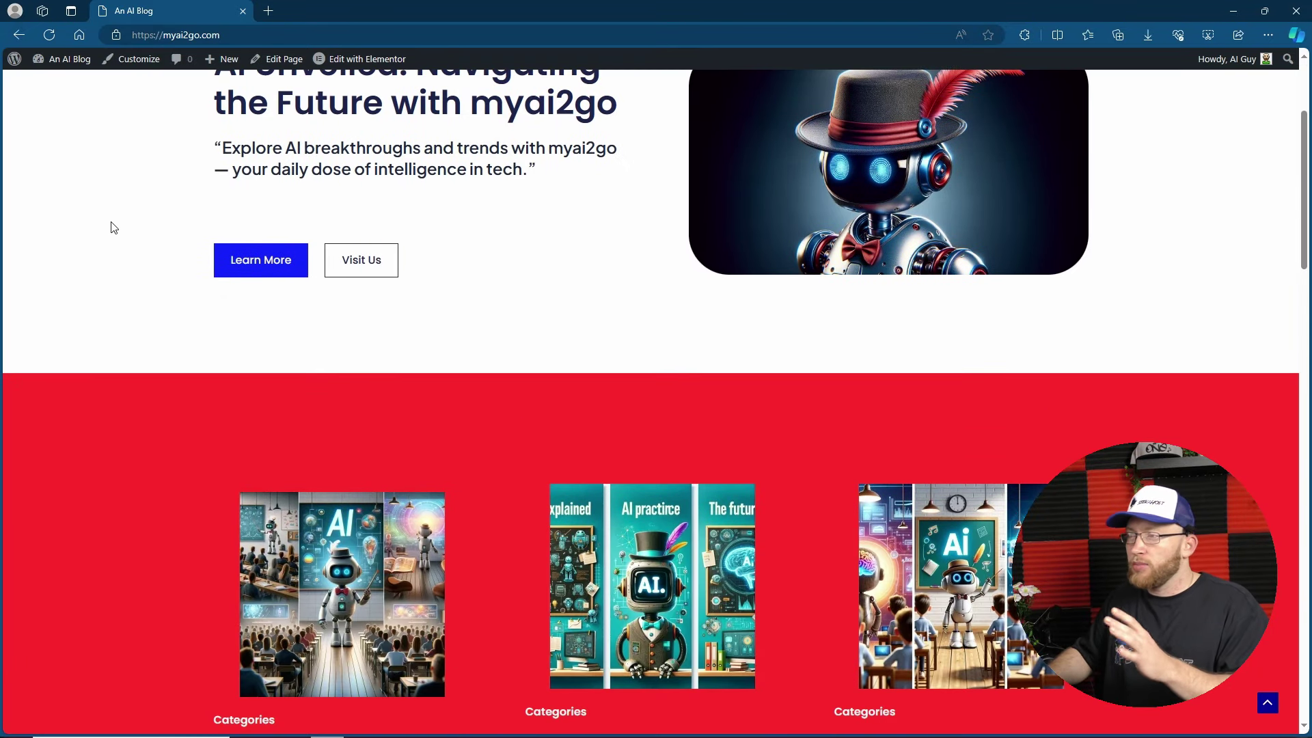
scroll(716, 262, down, 5)
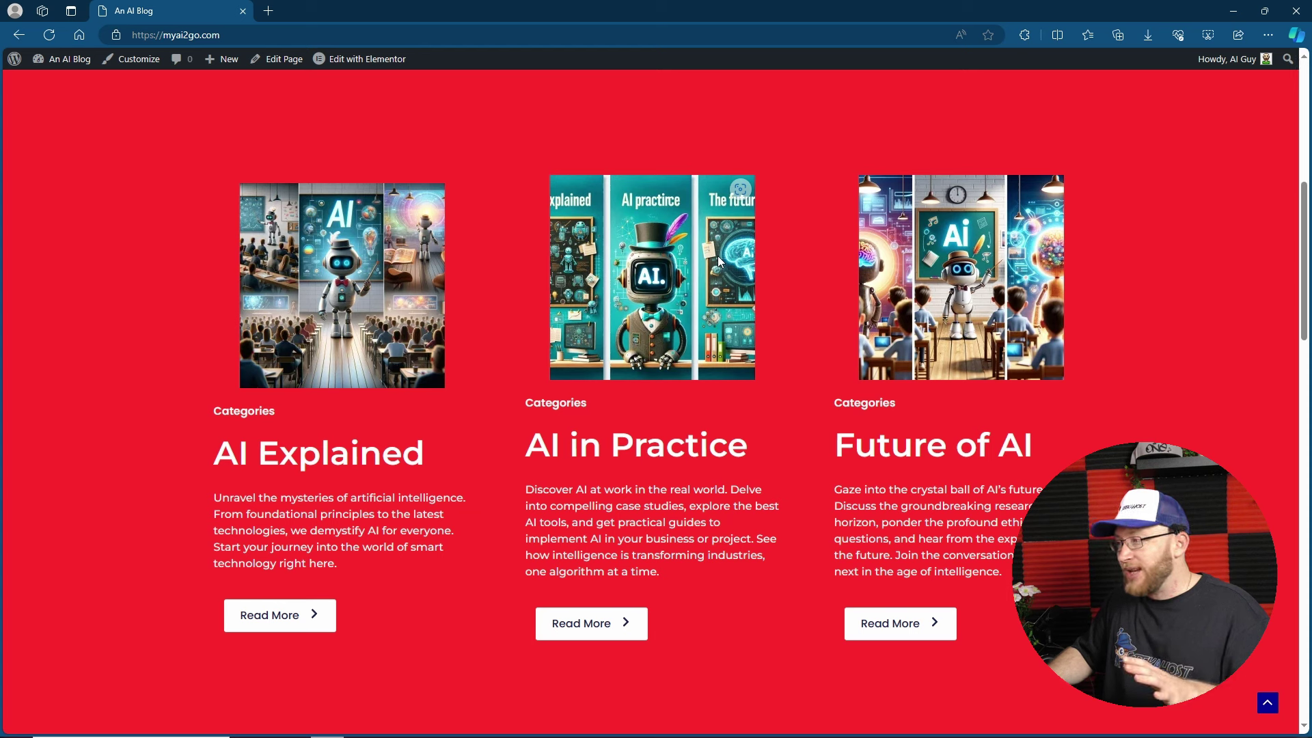
scroll(719, 262, down, 10)
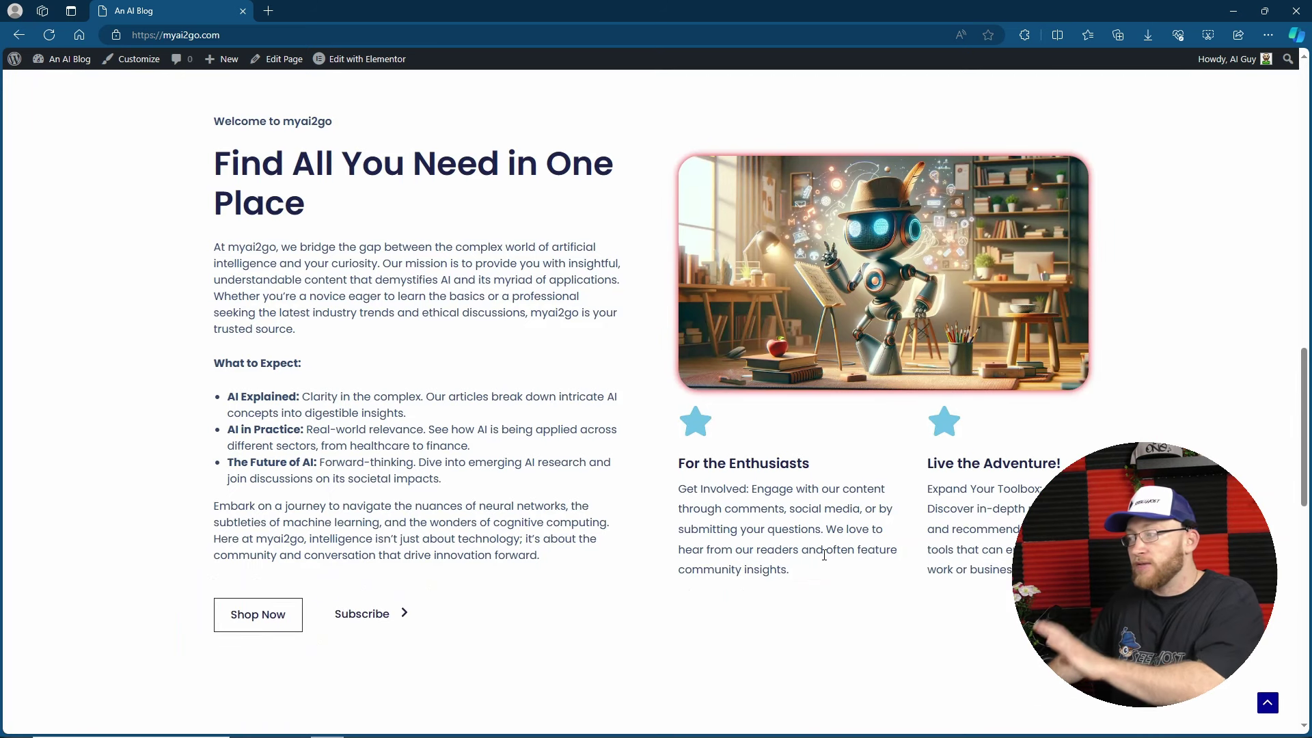
scroll(818, 542, down, 10)
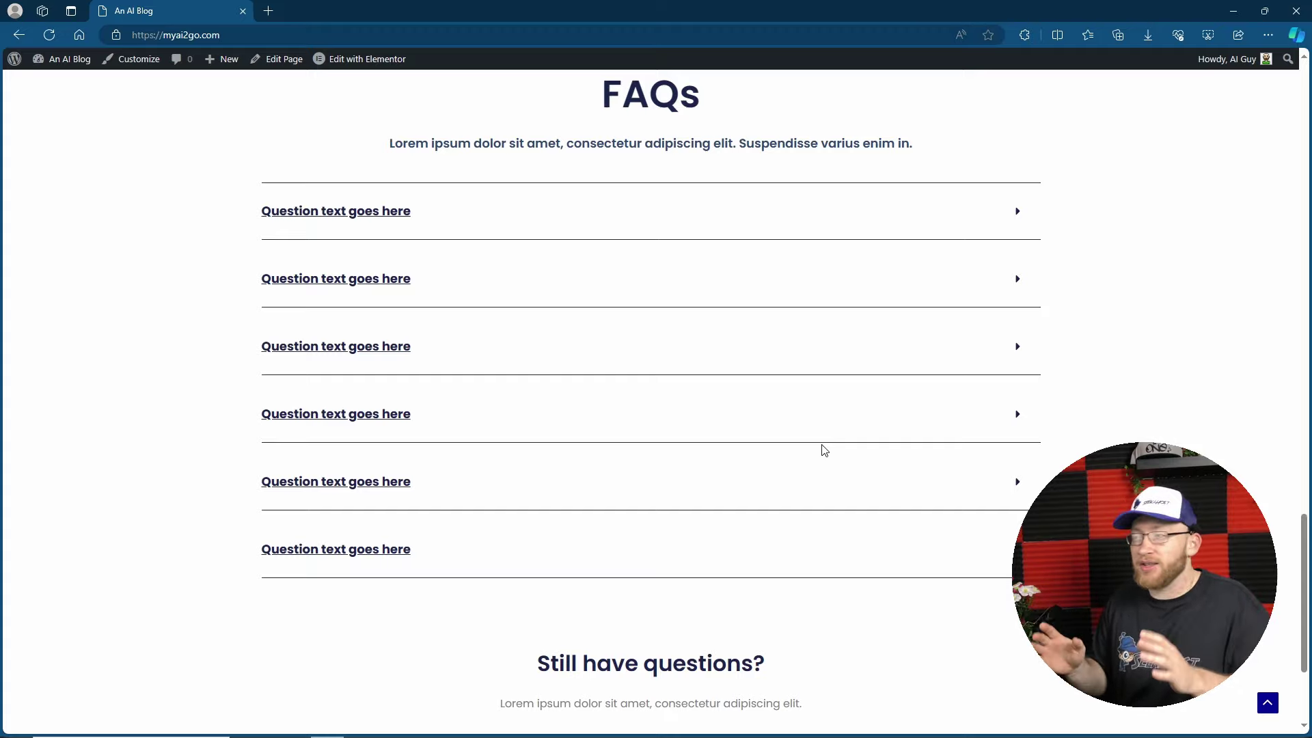
scroll(978, 402, down, 3)
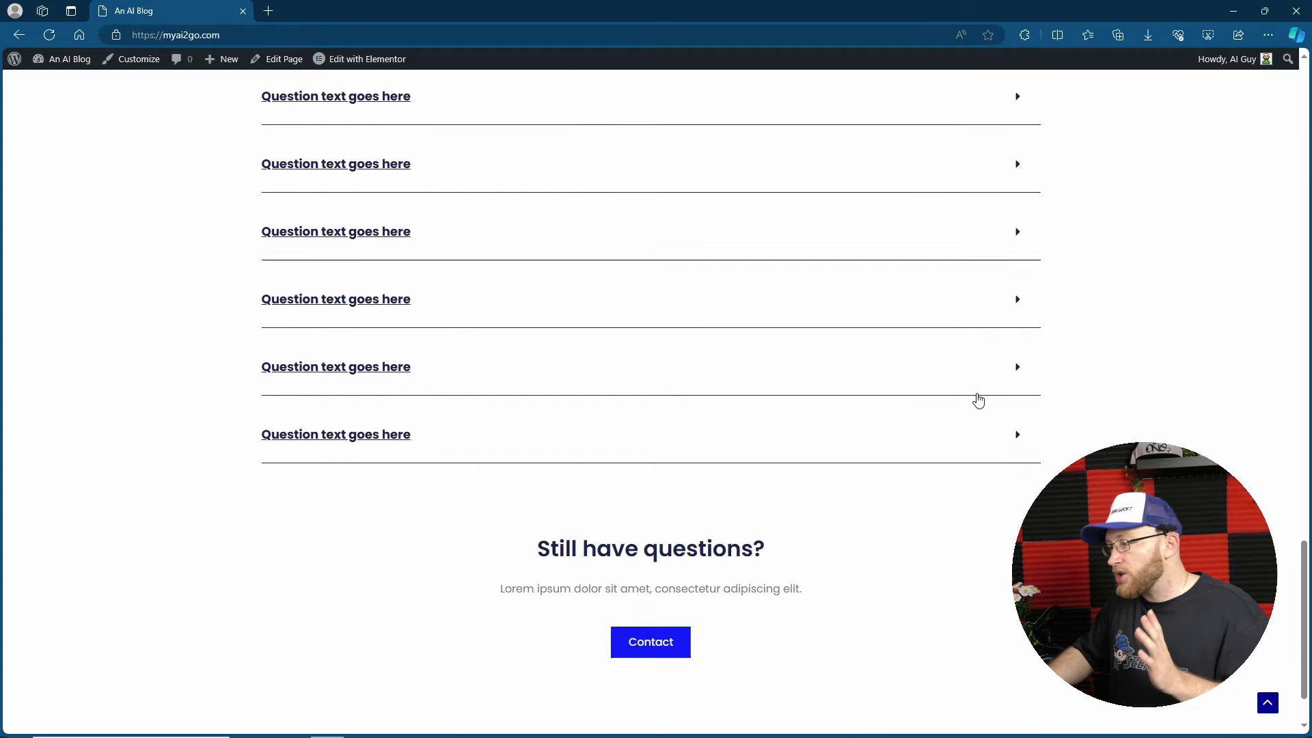
scroll(958, 387, up, 10)
scroll(946, 406, up, 15)
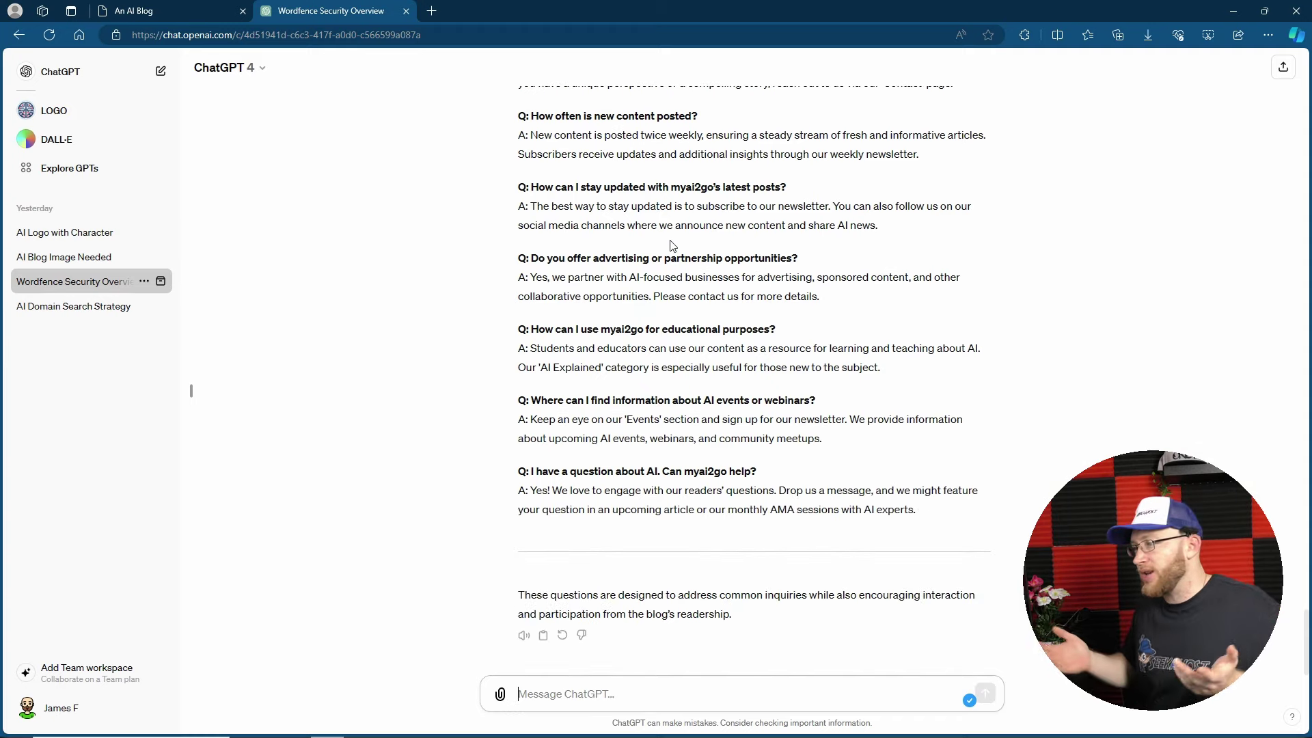
Scroll through ChatGPT's drafted myai2go FAQ questions and answers.
scroll(673, 246, up, 5)
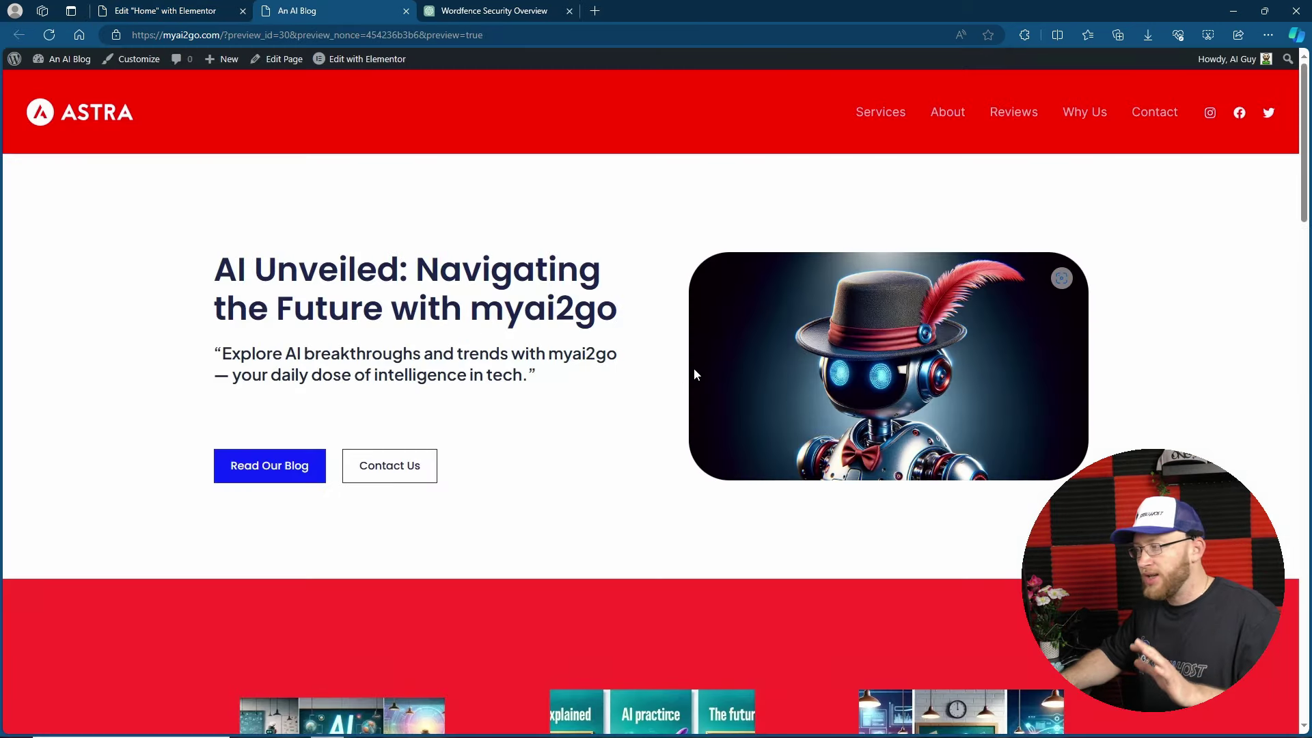
scroll(694, 367, down, 3)
scroll(682, 363, down, 15)
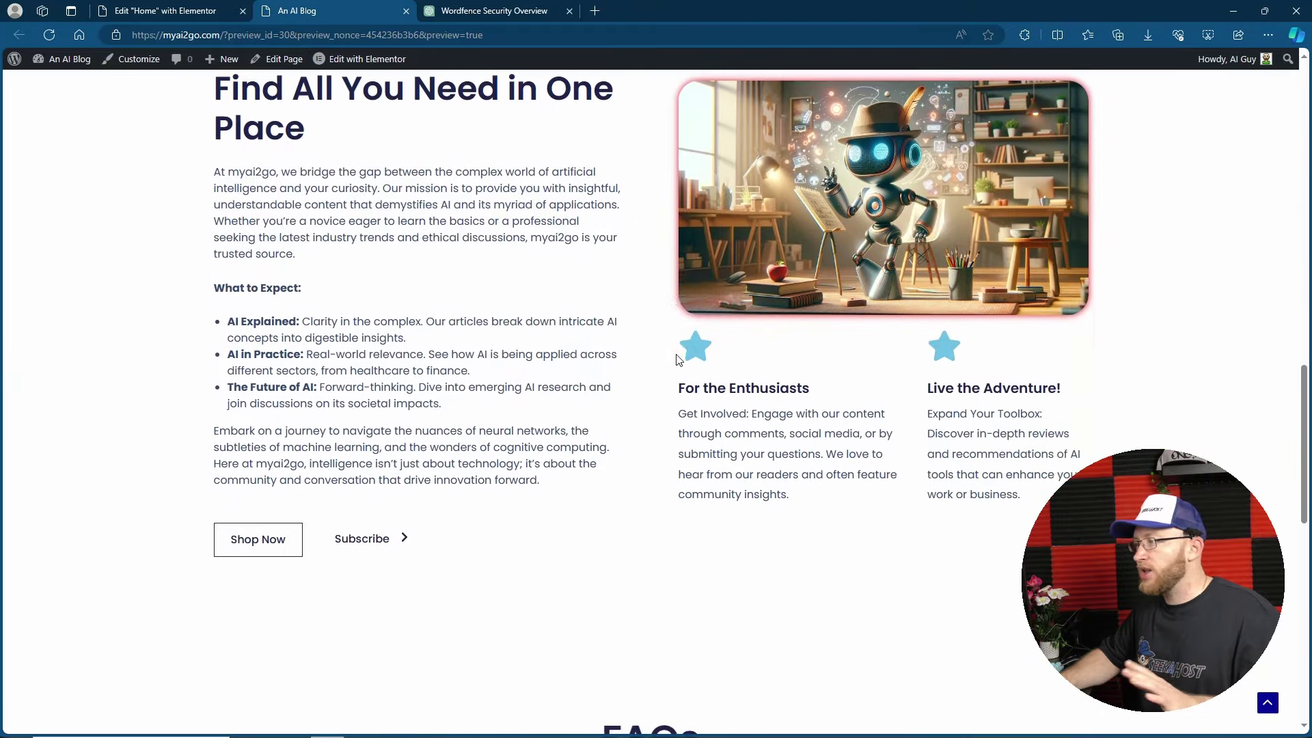
Expand the 'What is myai2go?' and 'Can I contribute to myai2go?' FAQ answers in the preview.
scroll(677, 358, down, 3)
scroll(674, 357, up, 6)
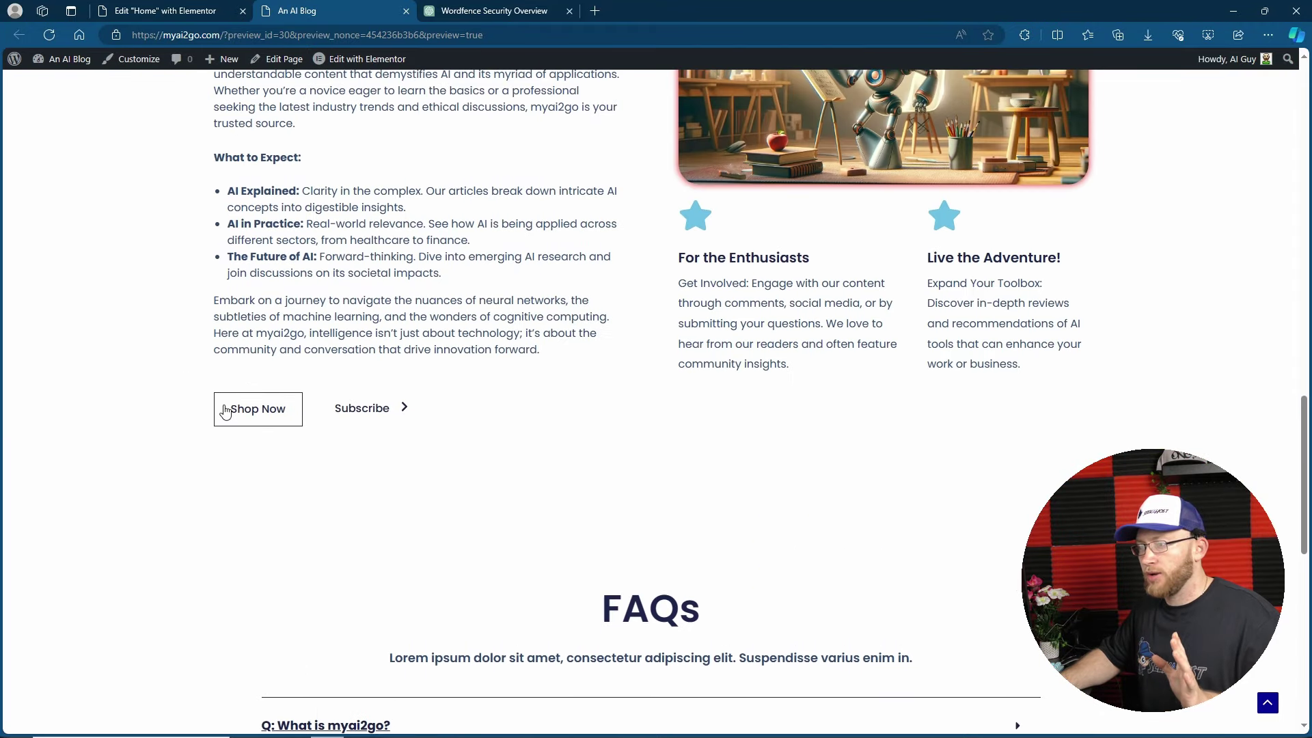
scroll(383, 390, down, 10)
scroll(957, 273, up, 5)
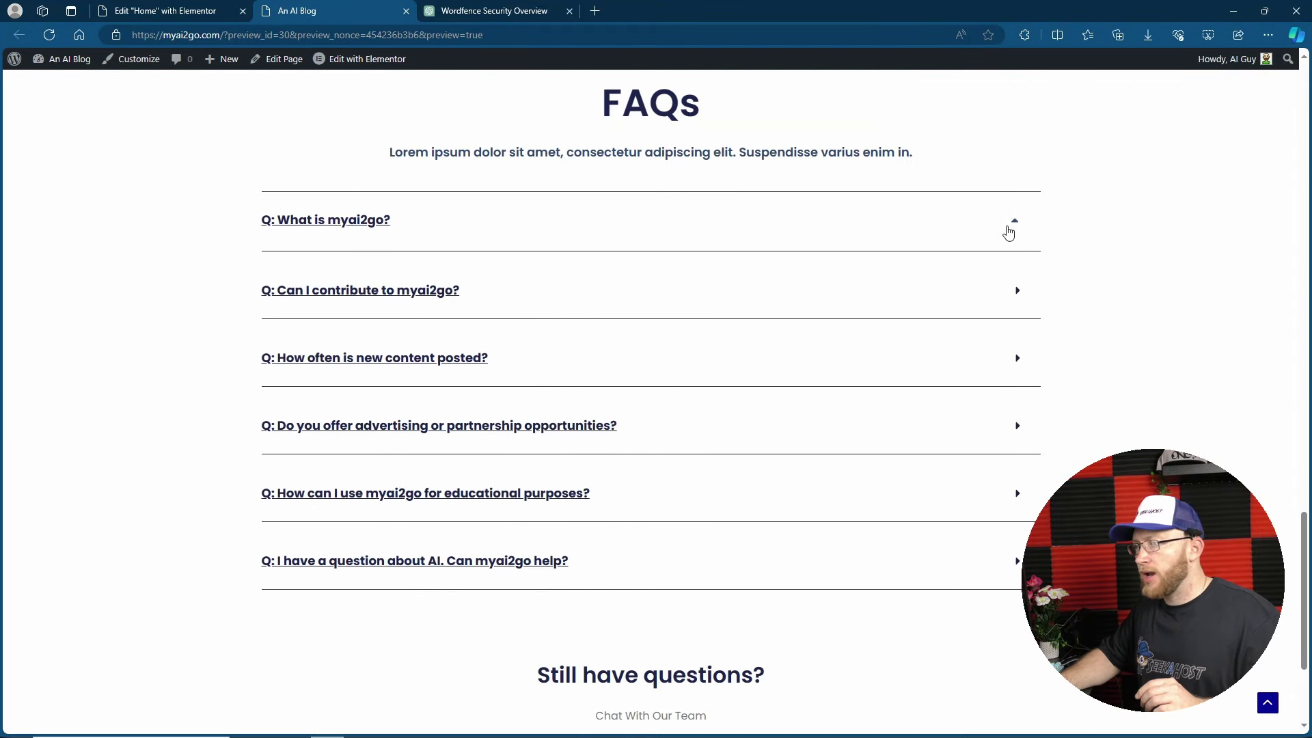
click(1011, 222)
click(1011, 351)
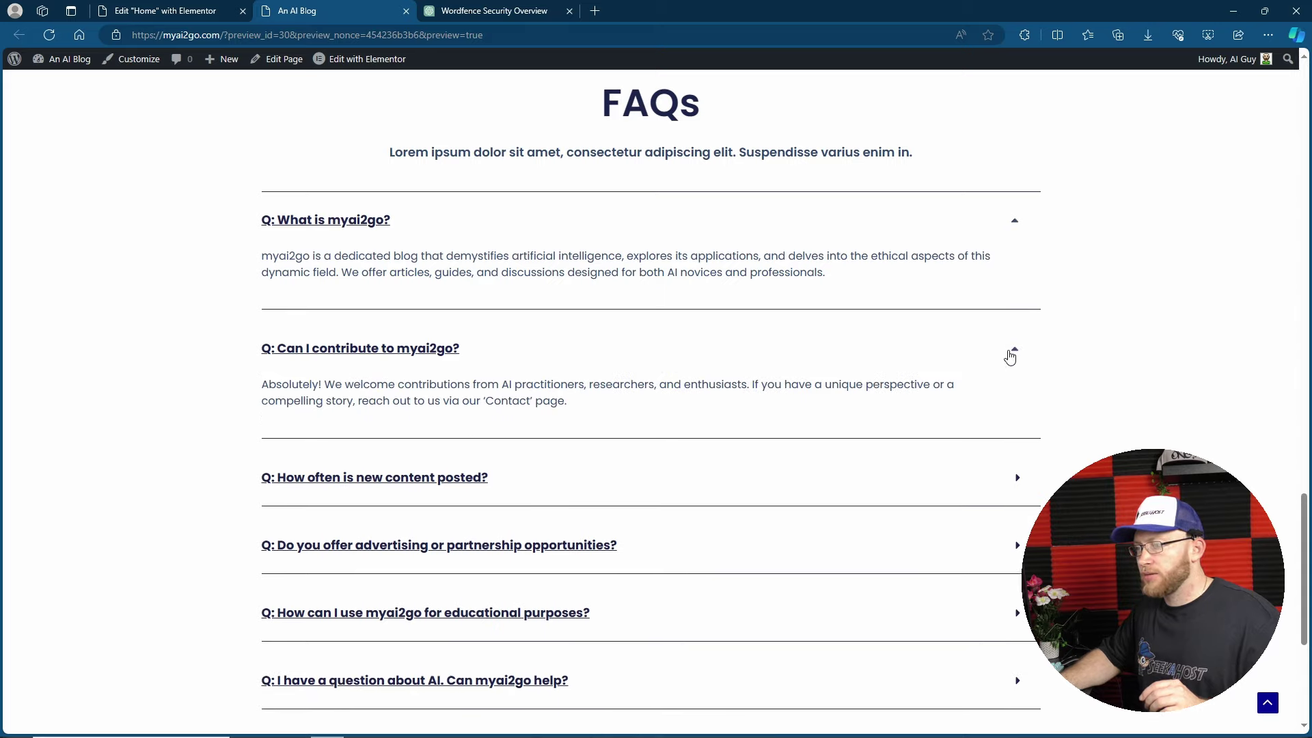
click(1011, 351)
scroll(643, 561, down, 4)
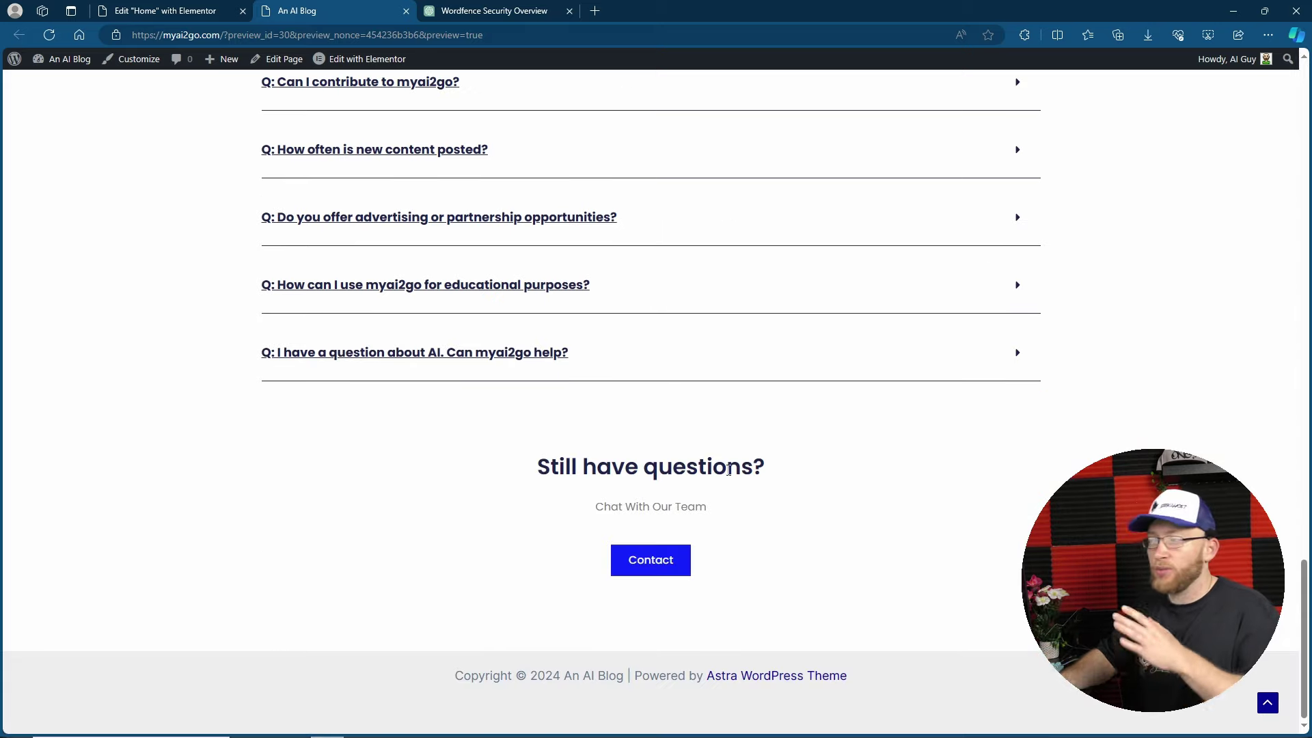
Create a new WordPress page titled 'Contact Us'.
mouse_move(223, 59)
click(220, 129)
text(Contact U)
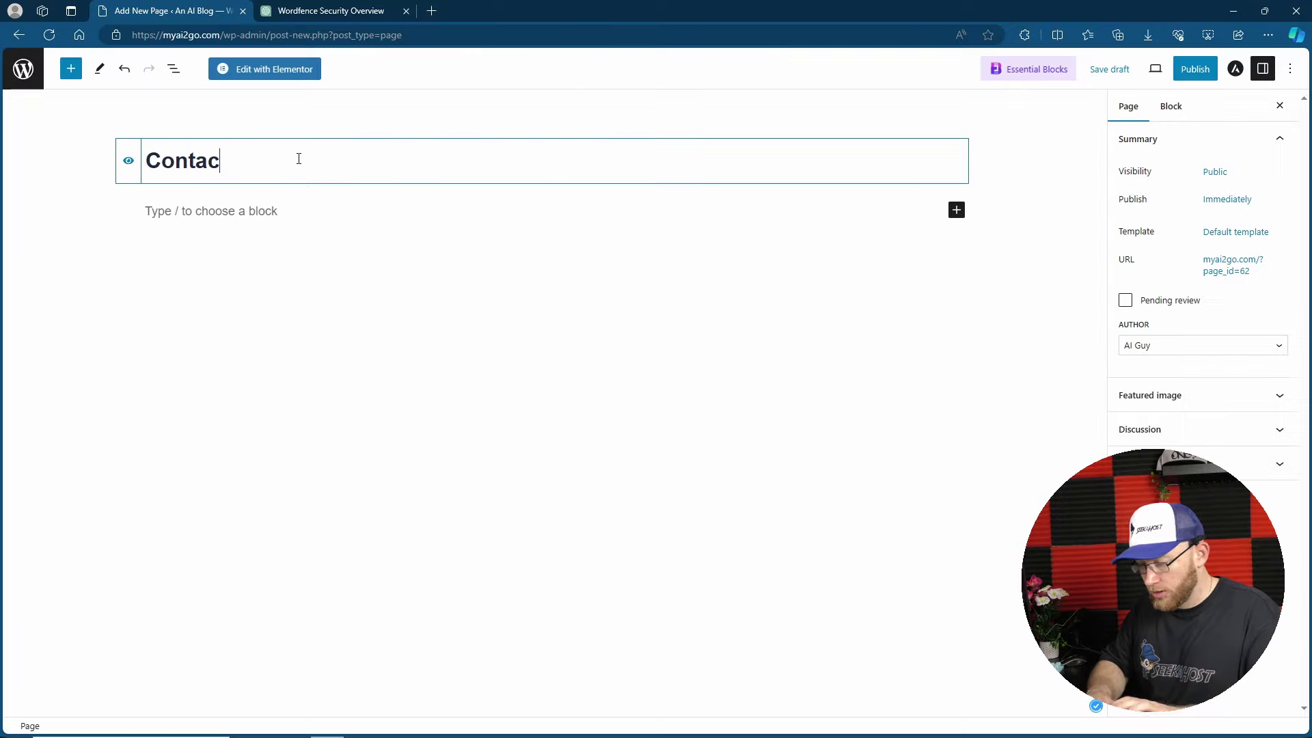
text(s)
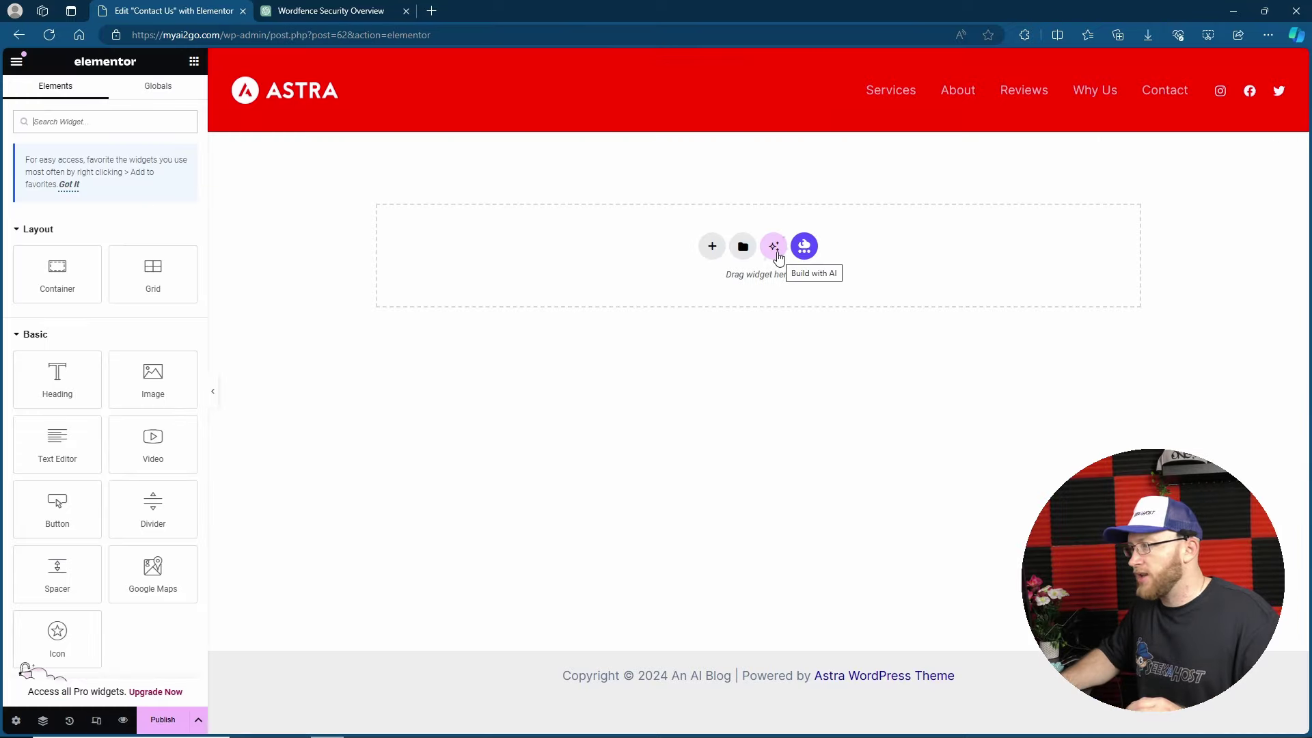
Generate an Elementor AI contact page layout with a contact form and insert the third option.
click(803, 245)
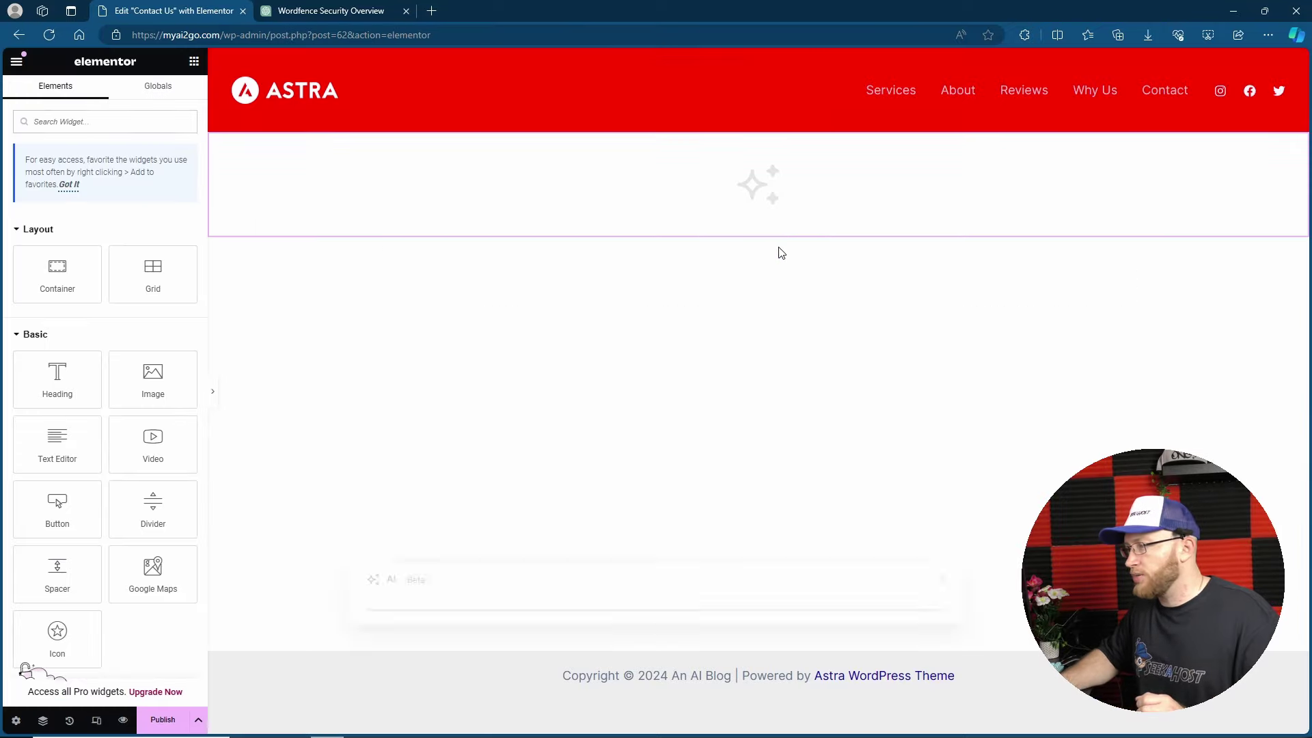
text(need a contact us page)
key(Return)
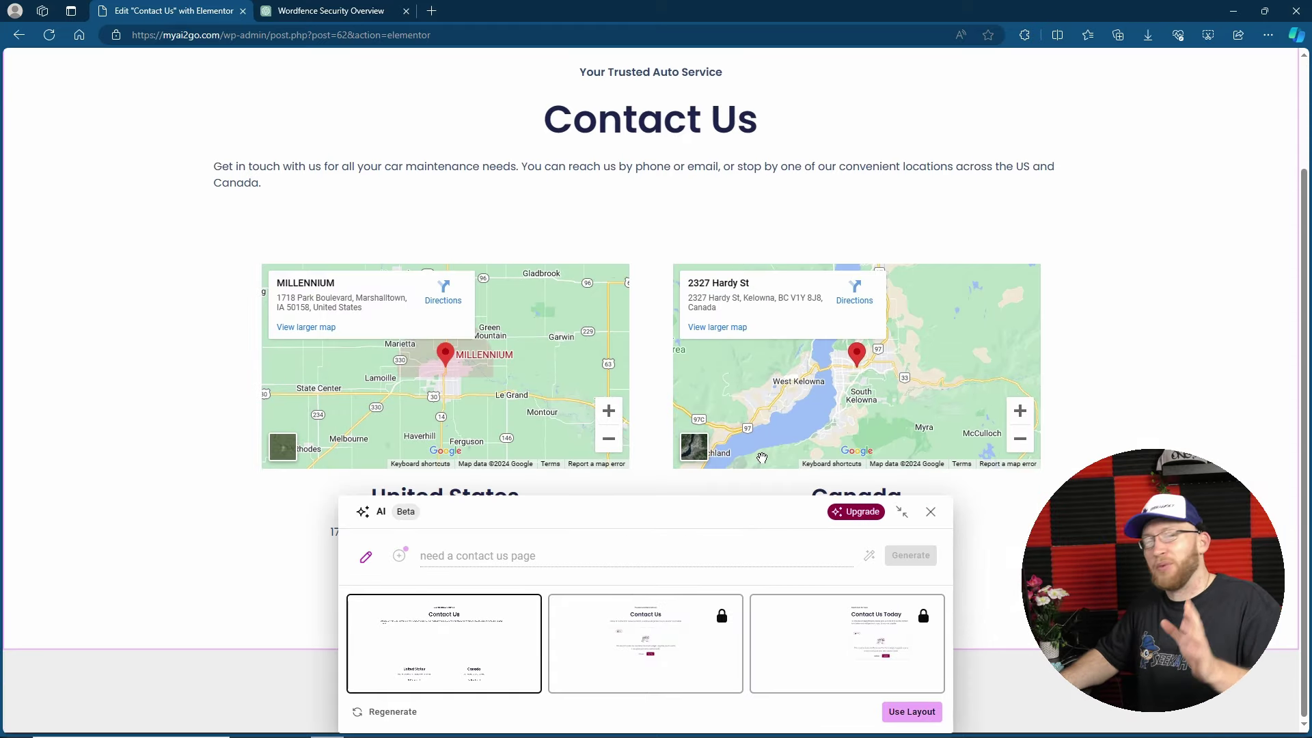
text(with a contact form)
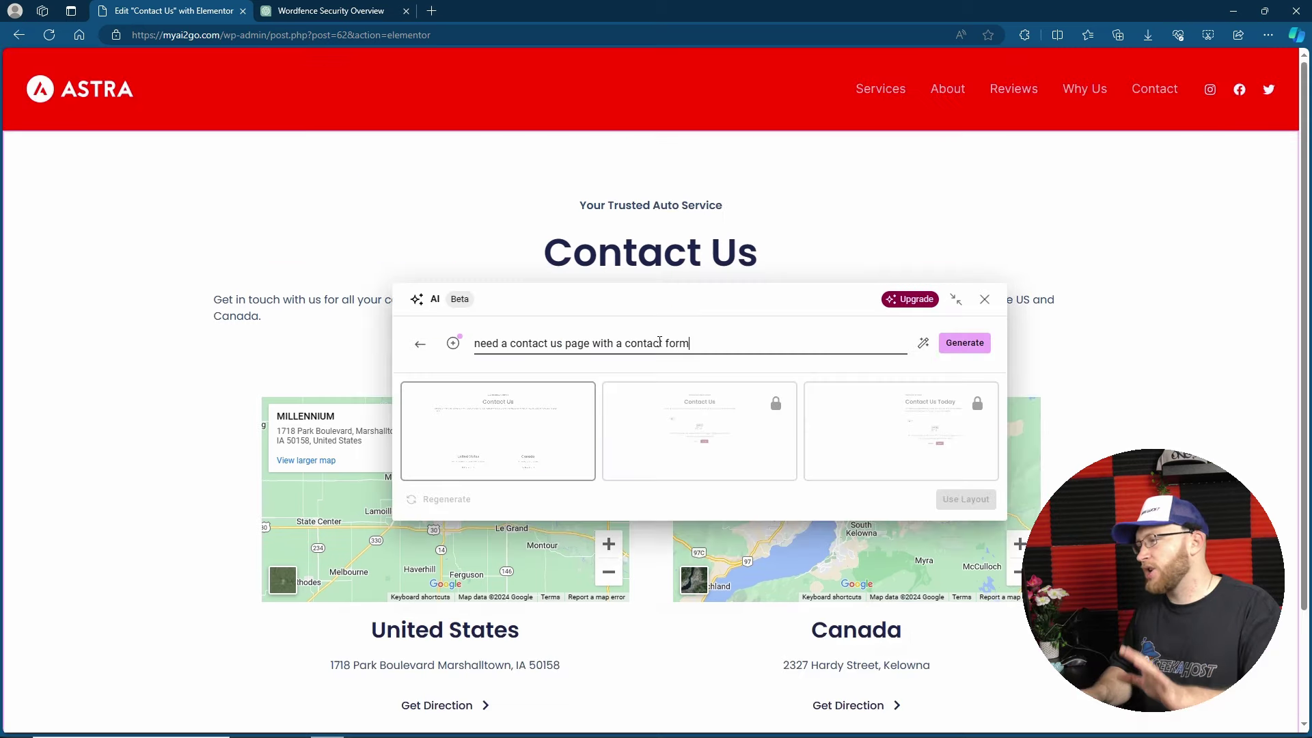
key(Return)
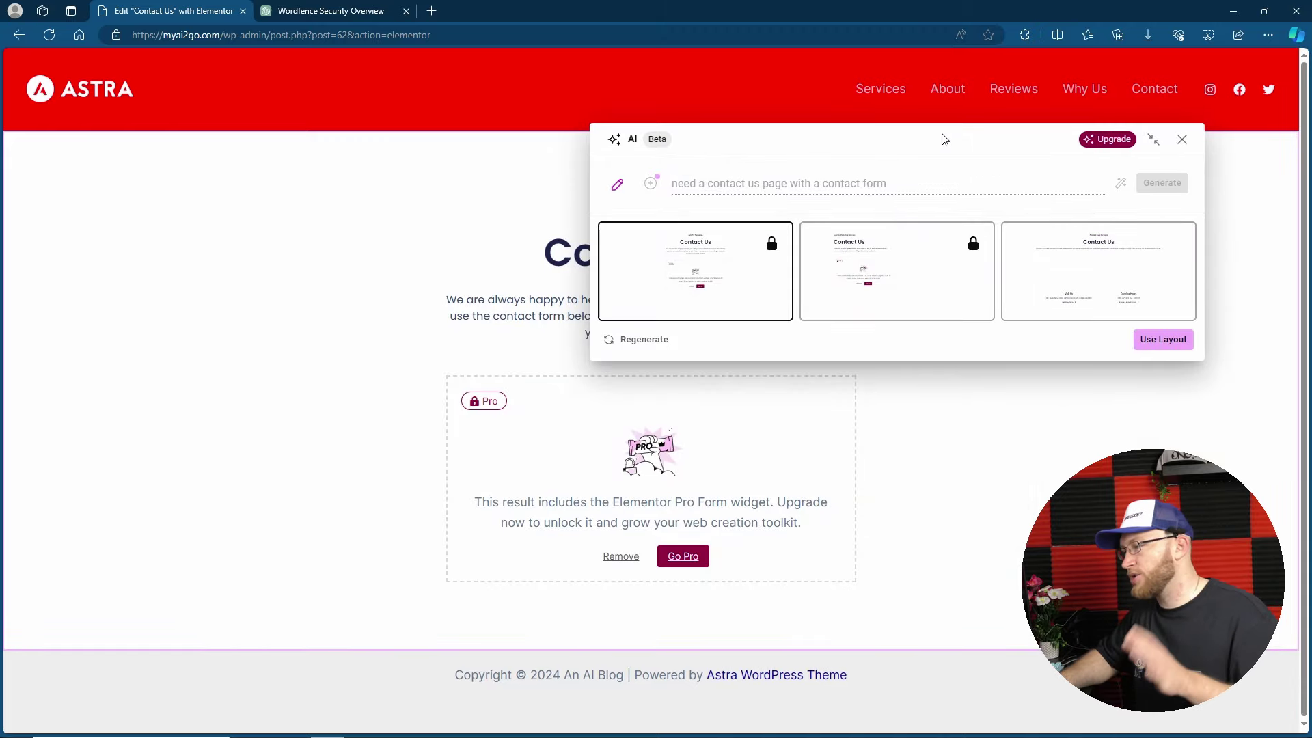
click(1021, 378)
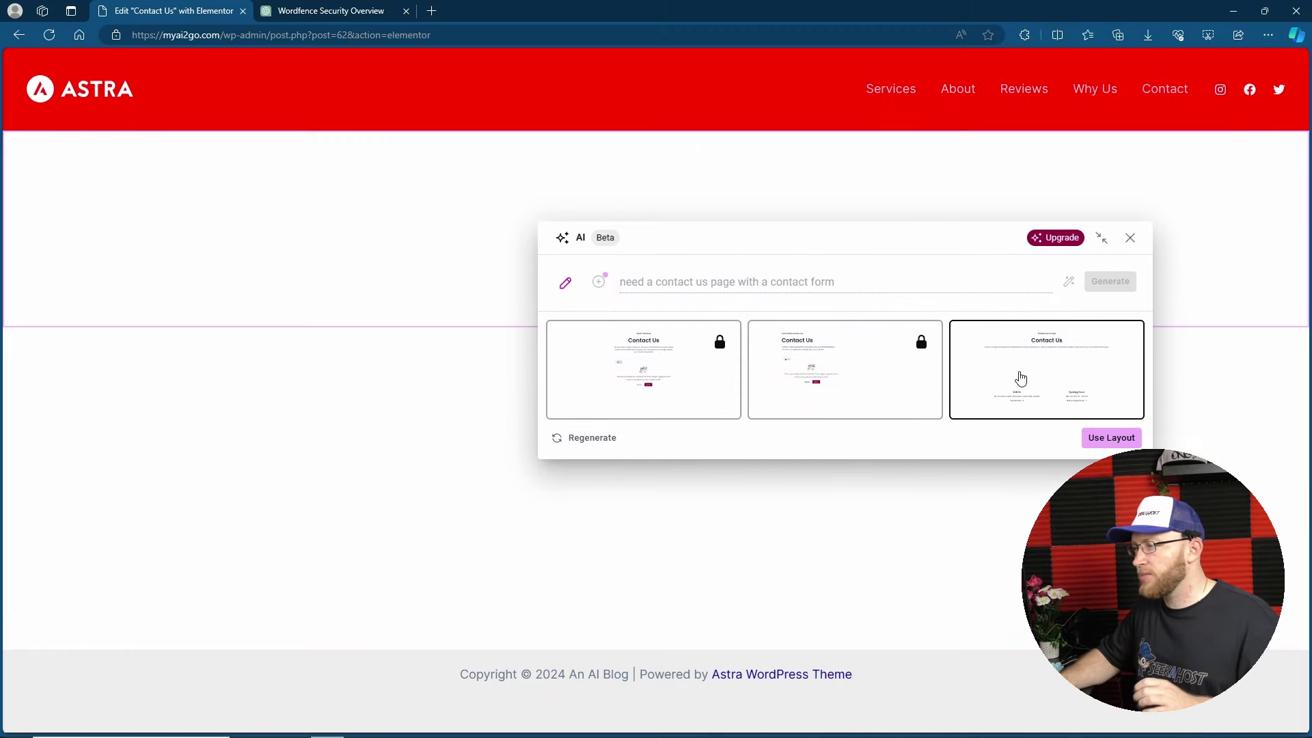
click(1107, 437)
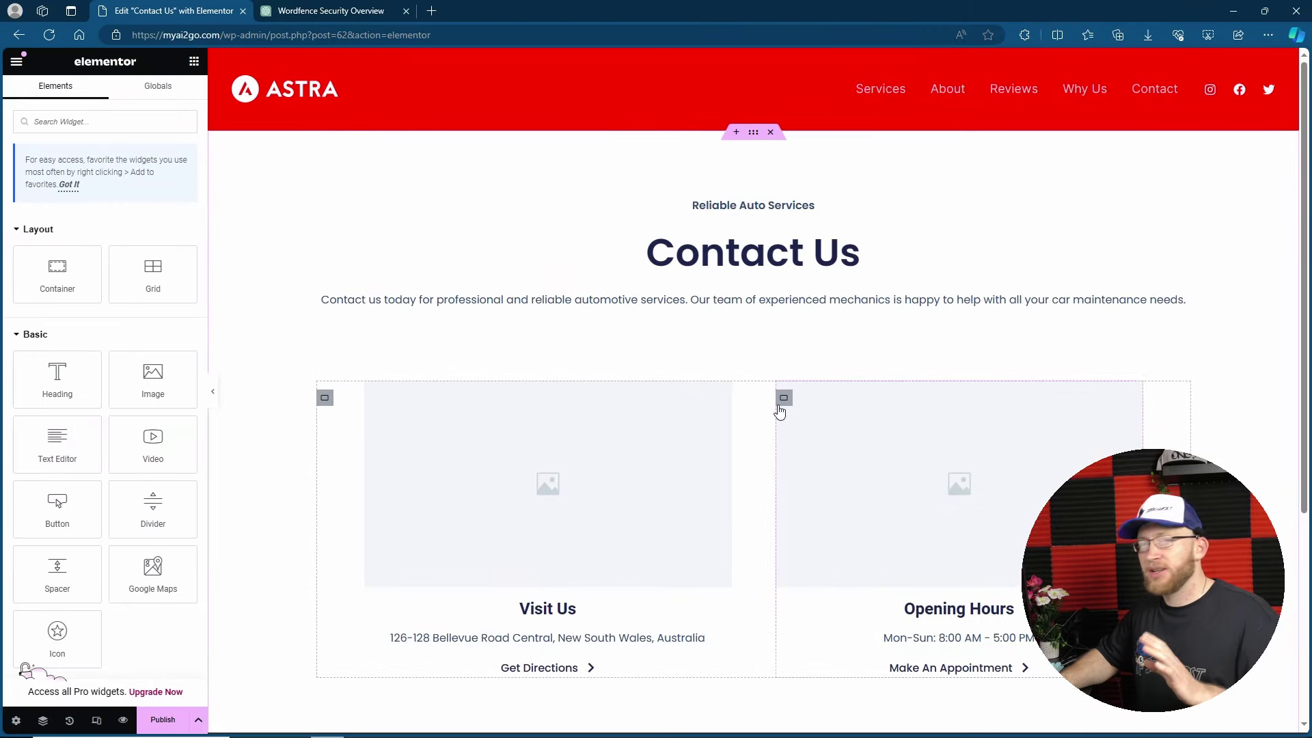
Delete the Visit Us and Opening Hours container.
scroll(780, 410, down, 2)
right_click(389, 313)
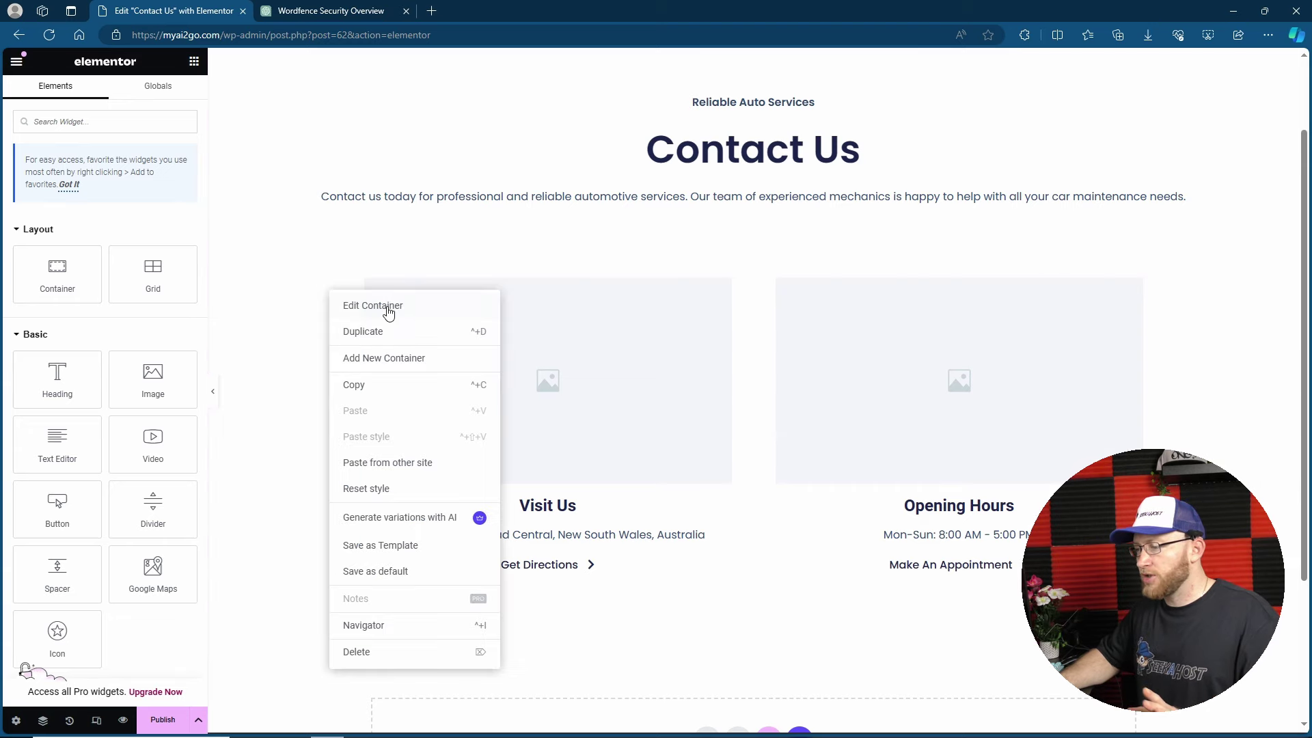
click(384, 652)
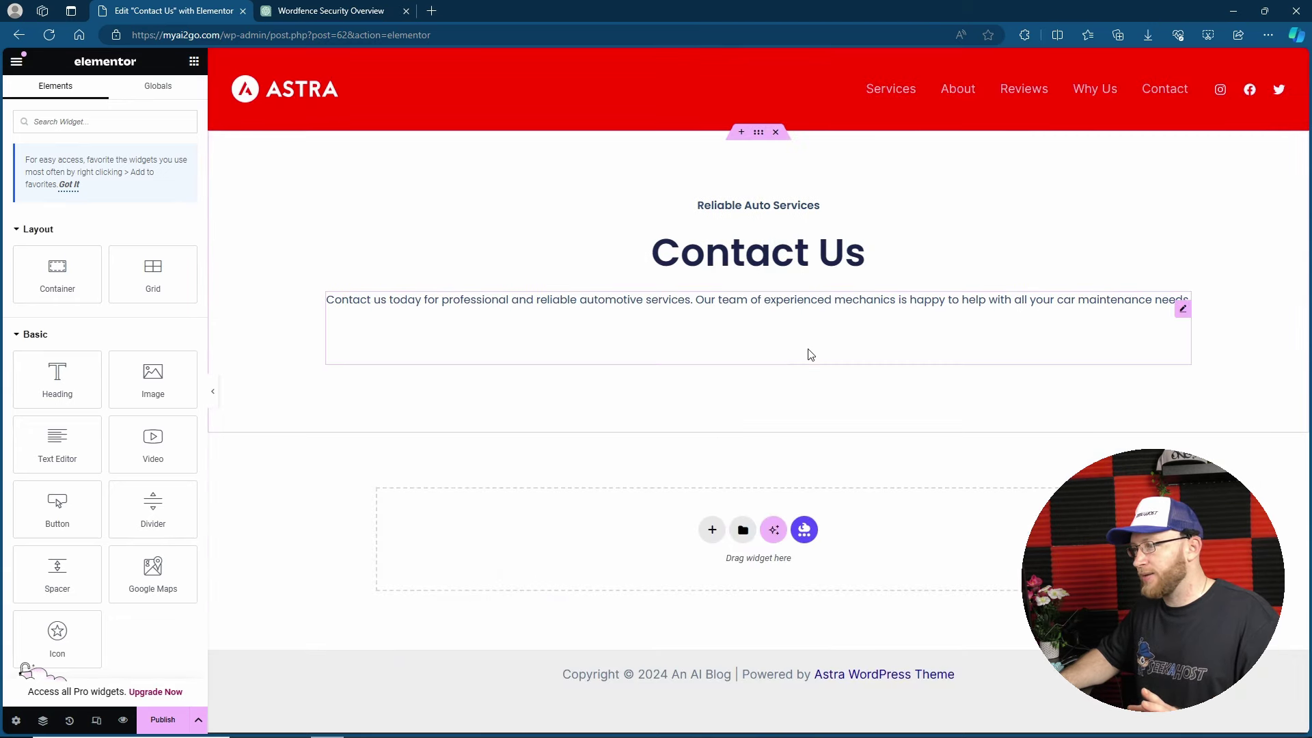
Replace the contact intro paragraph with 'Chat Bot Coming Soon'.
click(787, 298)
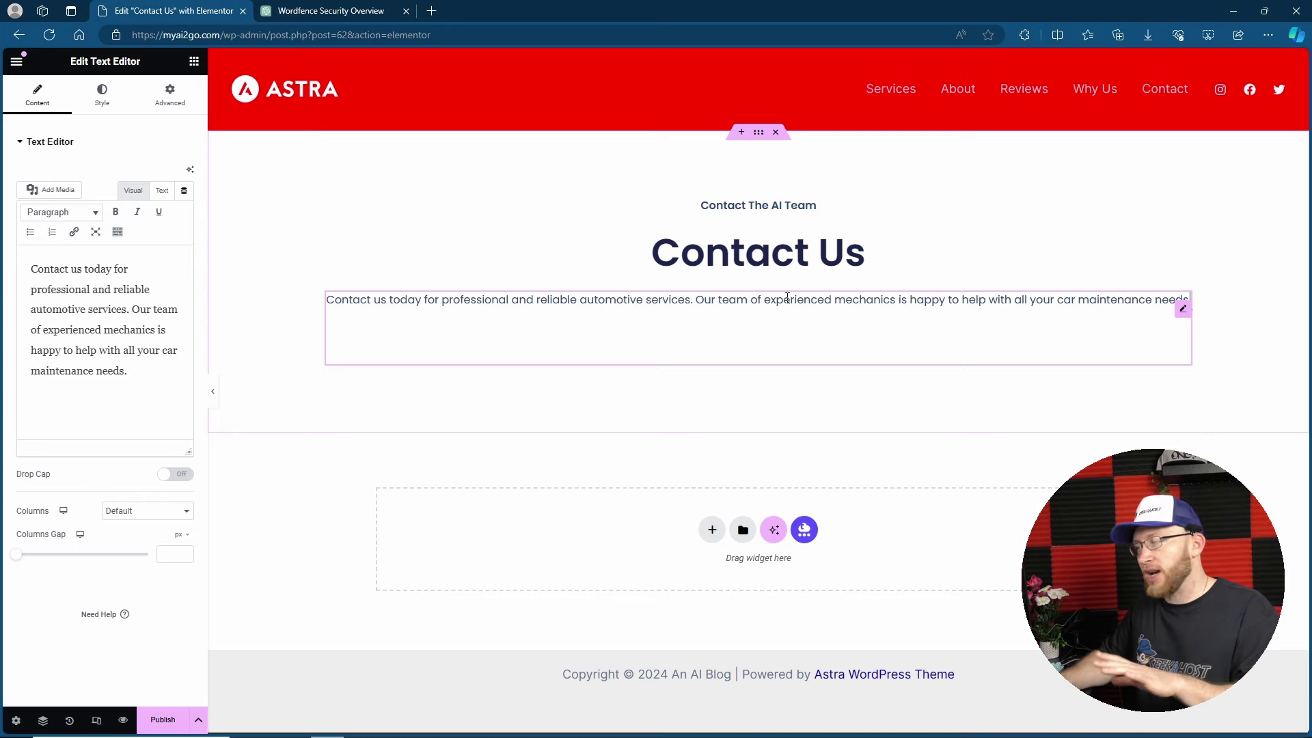
click(97, 321)
key(ctrl+a)
text(Chat Bot Coming Soon)
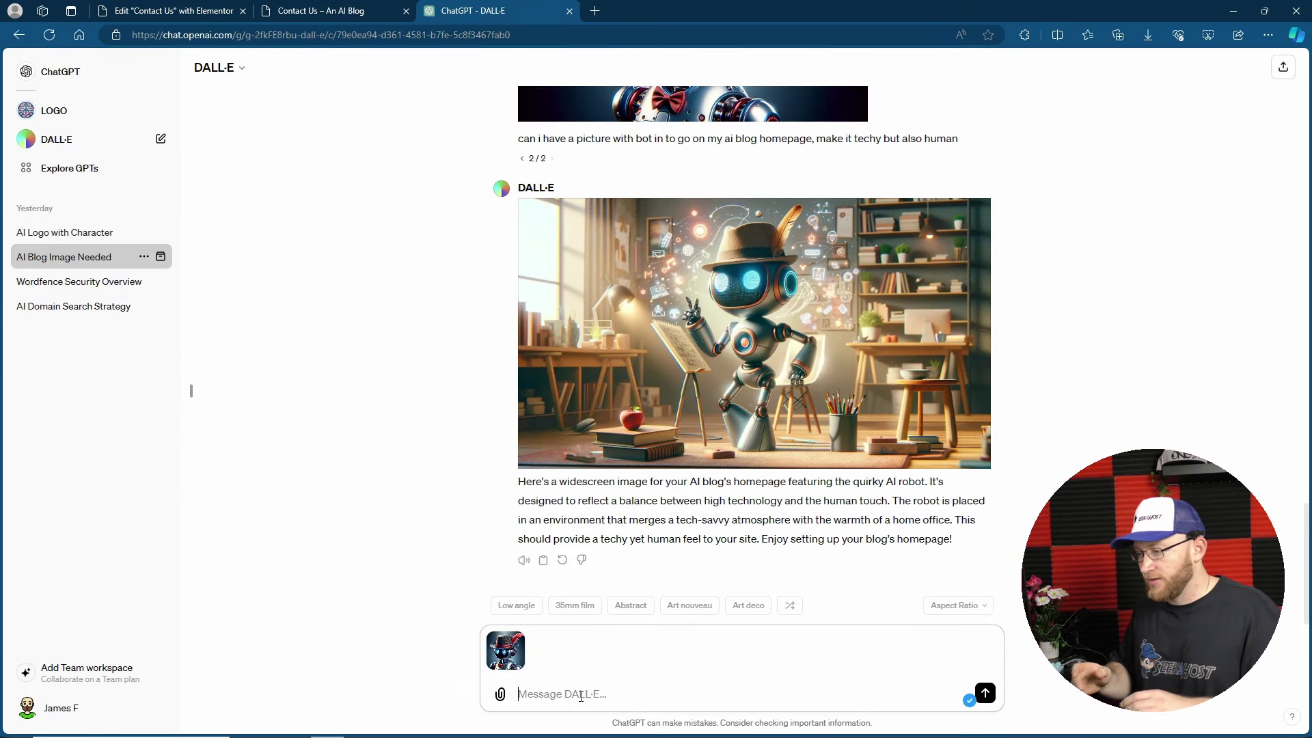
Send the hat-wearing robot image to DALL·E with the customer-support request.
key(Return)
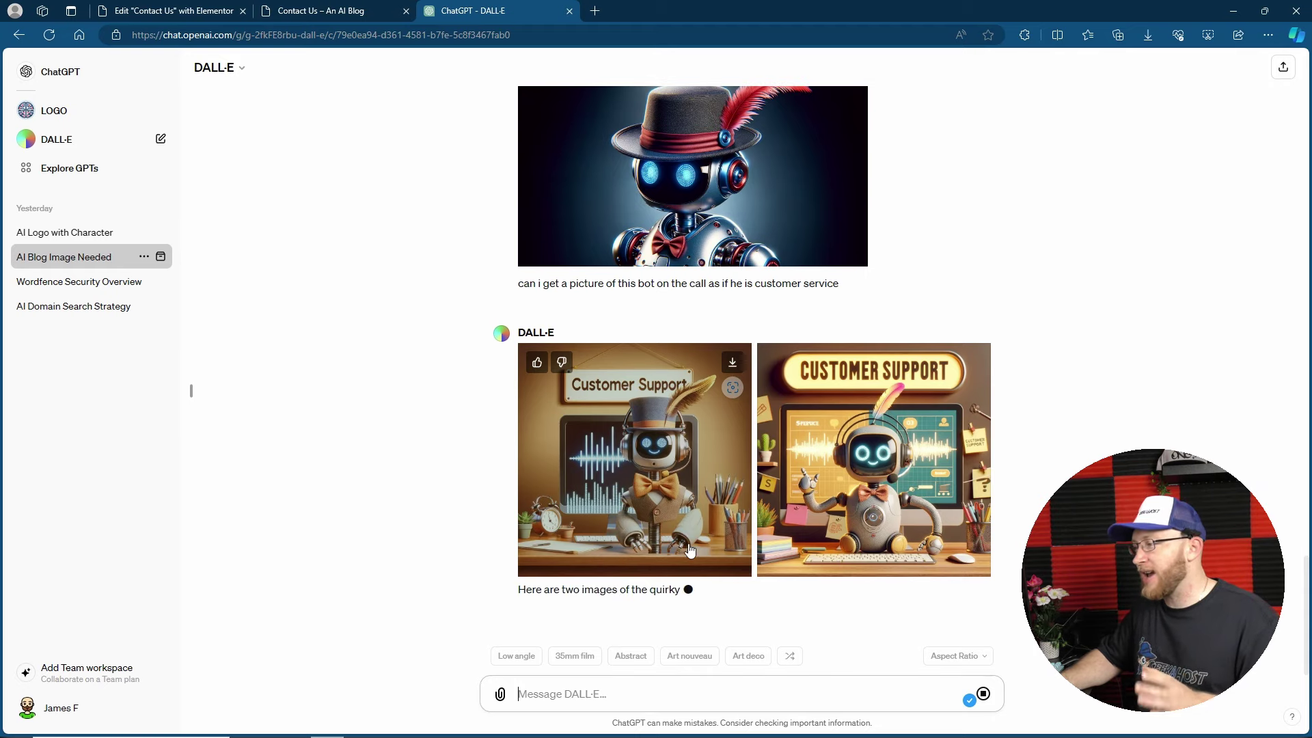
key(ctrl+Tab)
Give the robot image 63 px rounded corners, update the Contact Us page, and close the editor.
scroll(718, 561, down, 1)
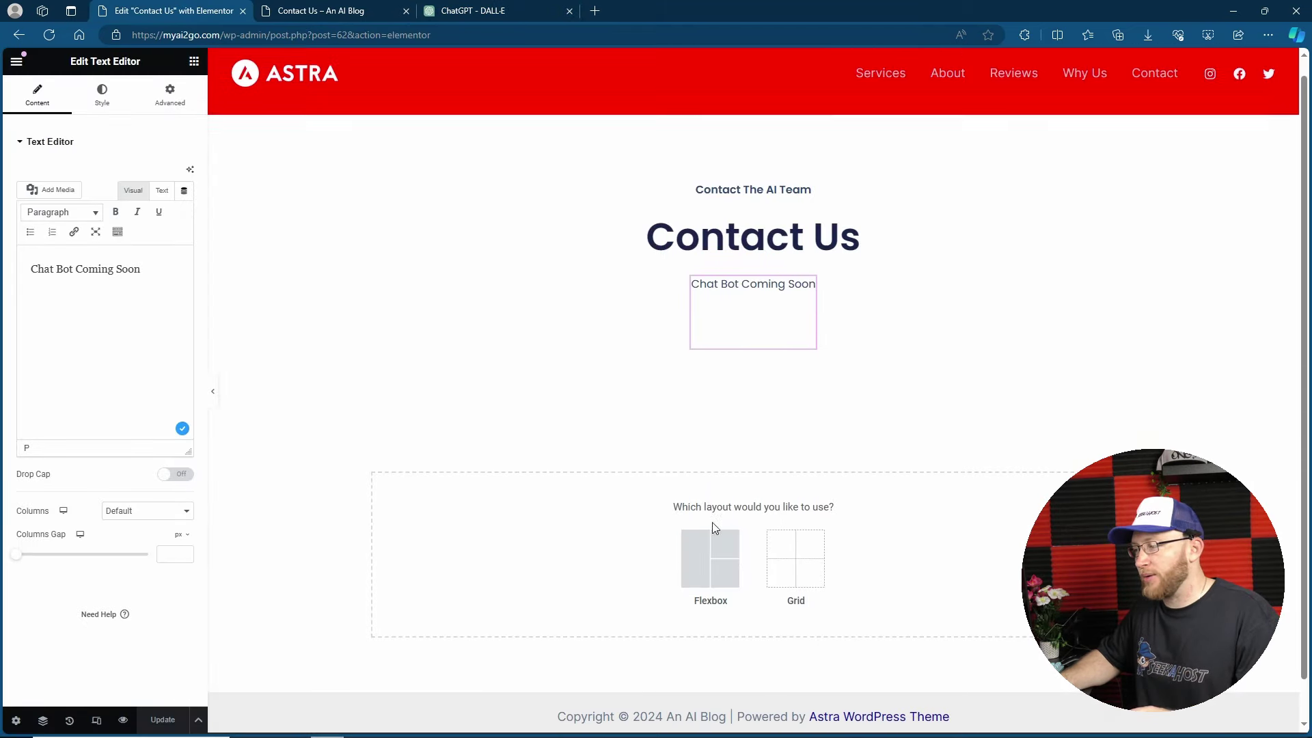
scroll(714, 533, up, 1)
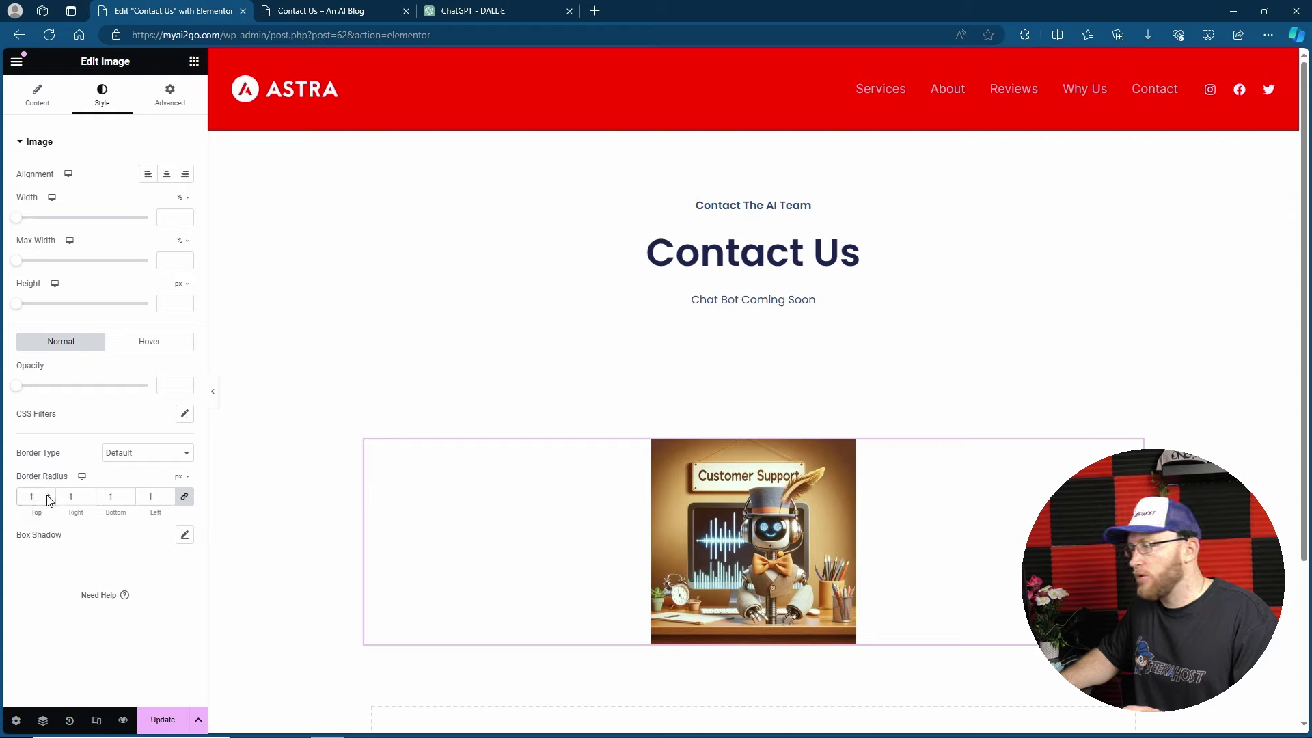
key(BackSpace)
text(63)
click(164, 721)
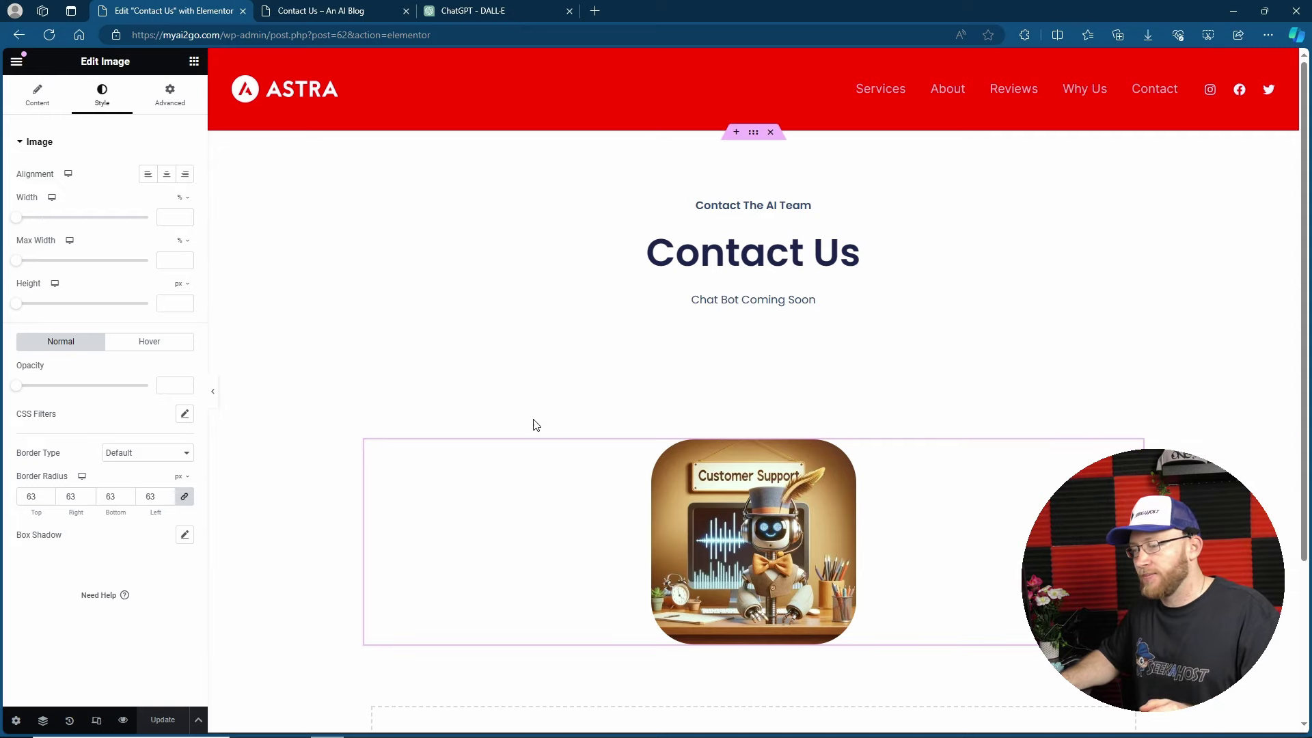
click(242, 10)
click(322, 8)
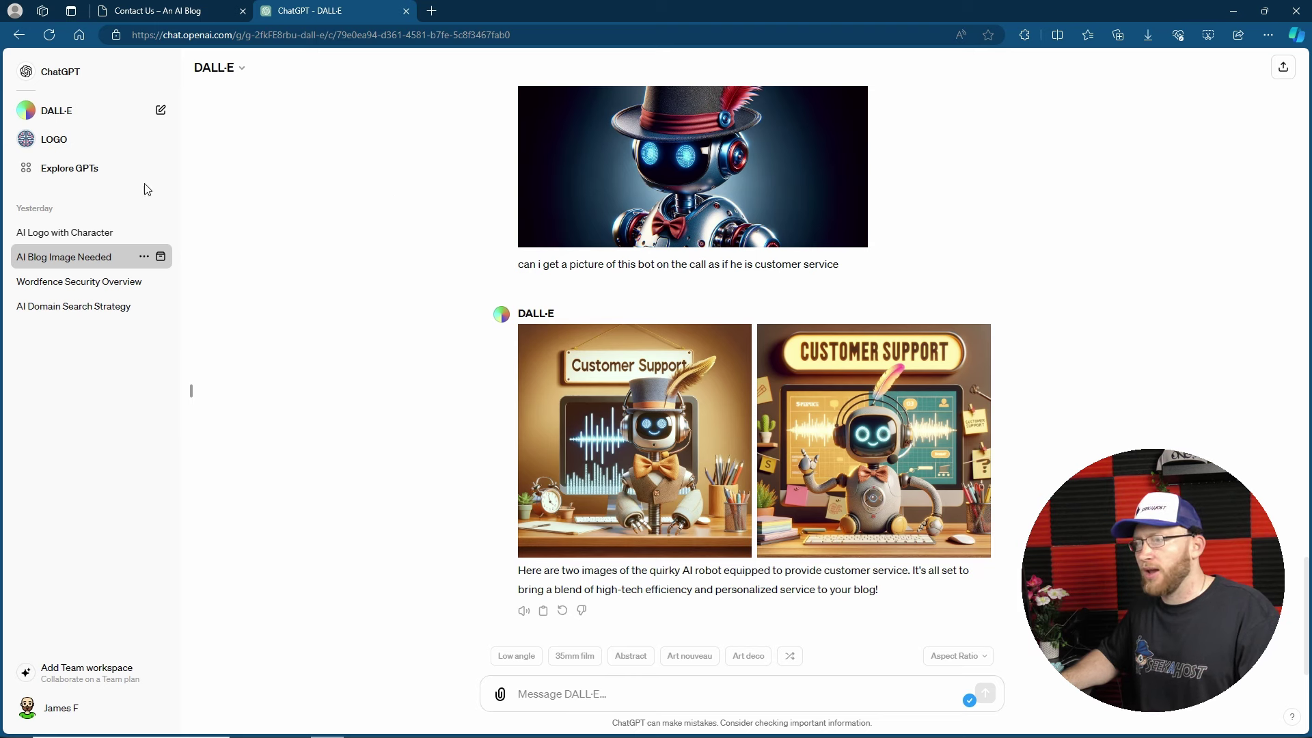
Ask the AI Logo with Character assistant to create the myai2go logo.
click(137, 232)
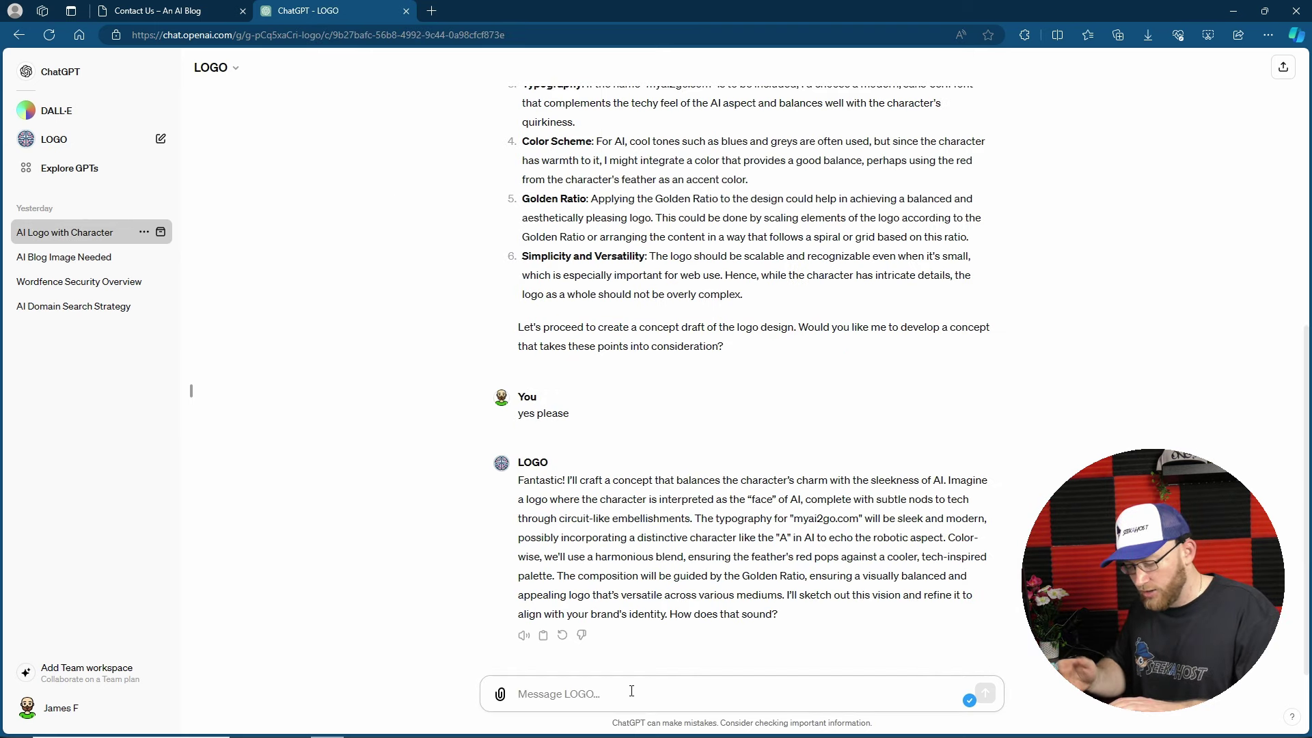
text(can you ple)
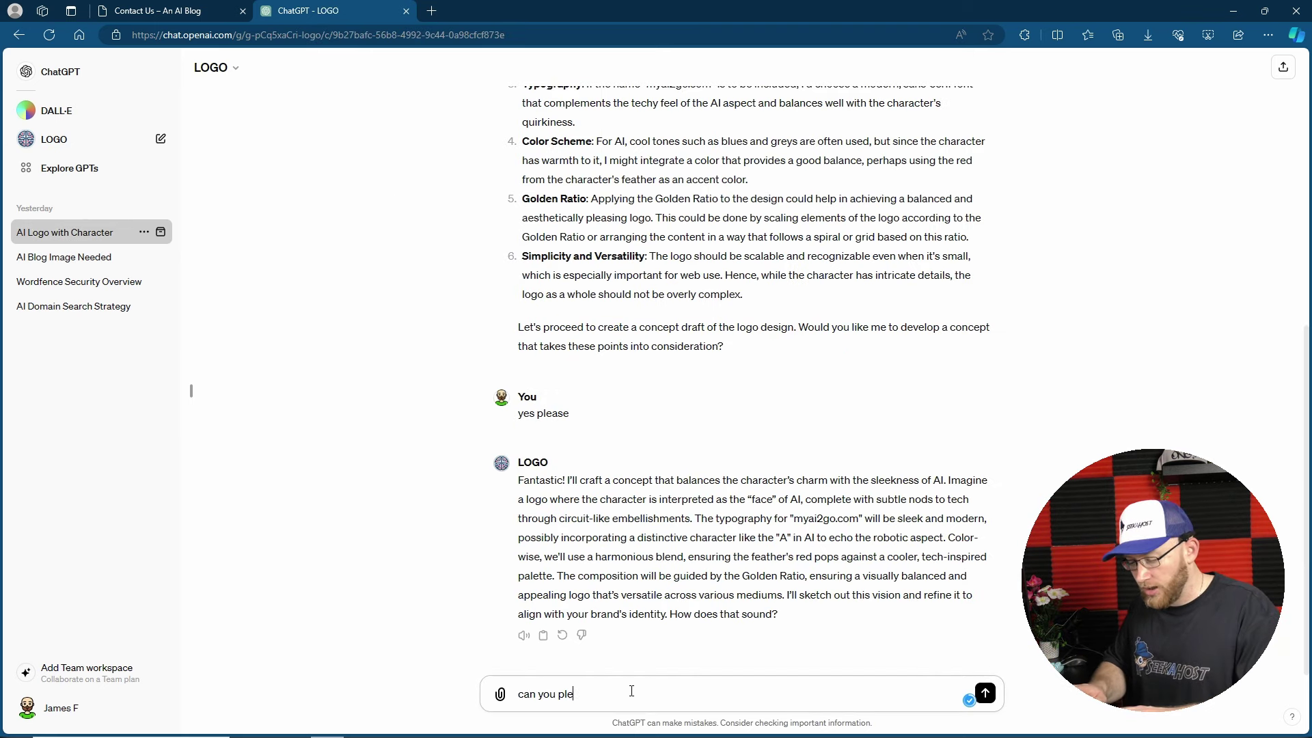
text(ase create the l)
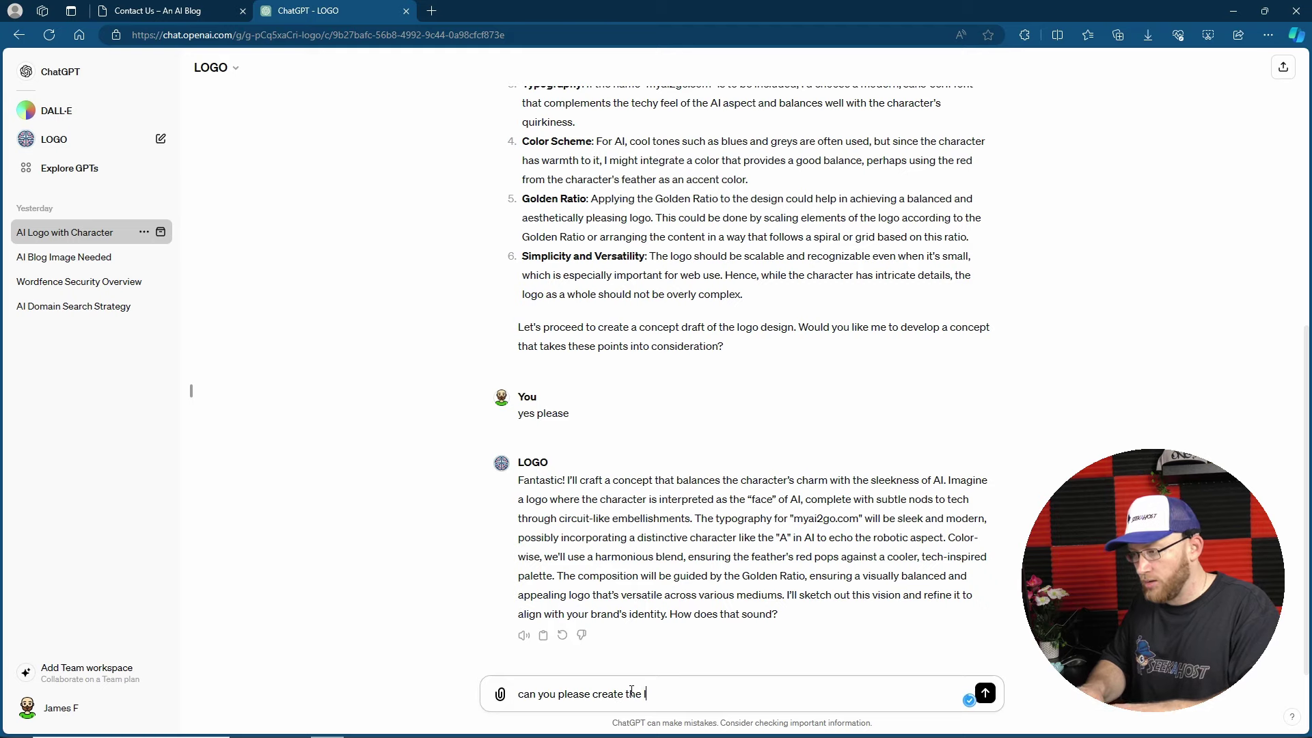
text(ogo)
key(Return)
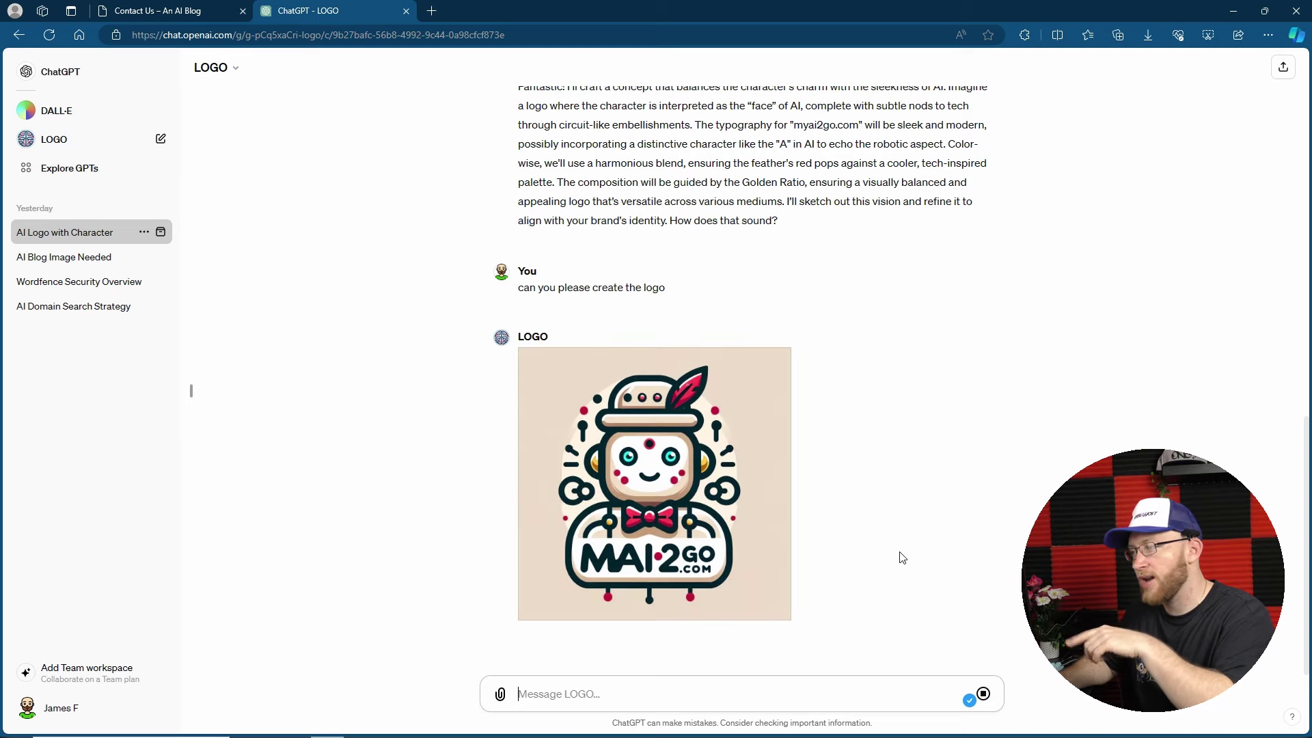
Point out the missing 'y' in the site name and download the corrected logo.
scroll(800, 314, up, 3)
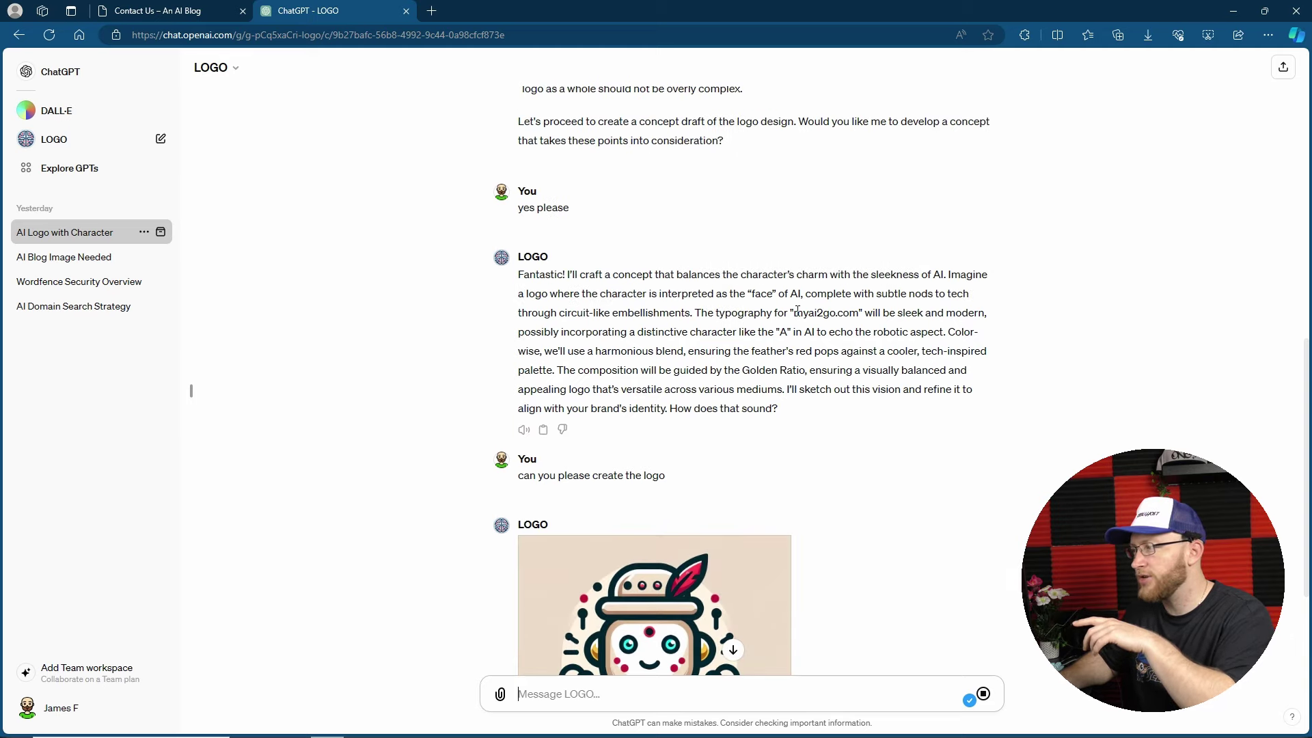
drag(796, 312, 852, 307)
scroll(860, 314, down, 4)
click(628, 688)
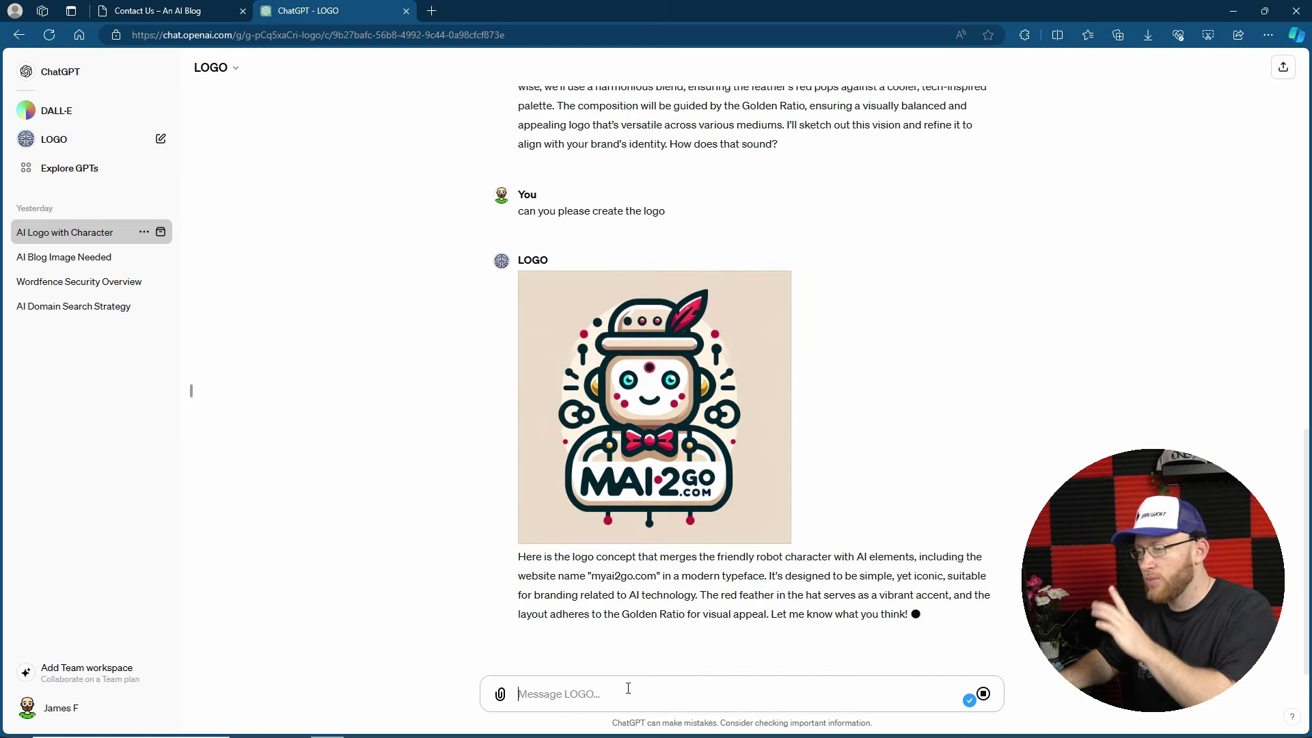
text(mis)
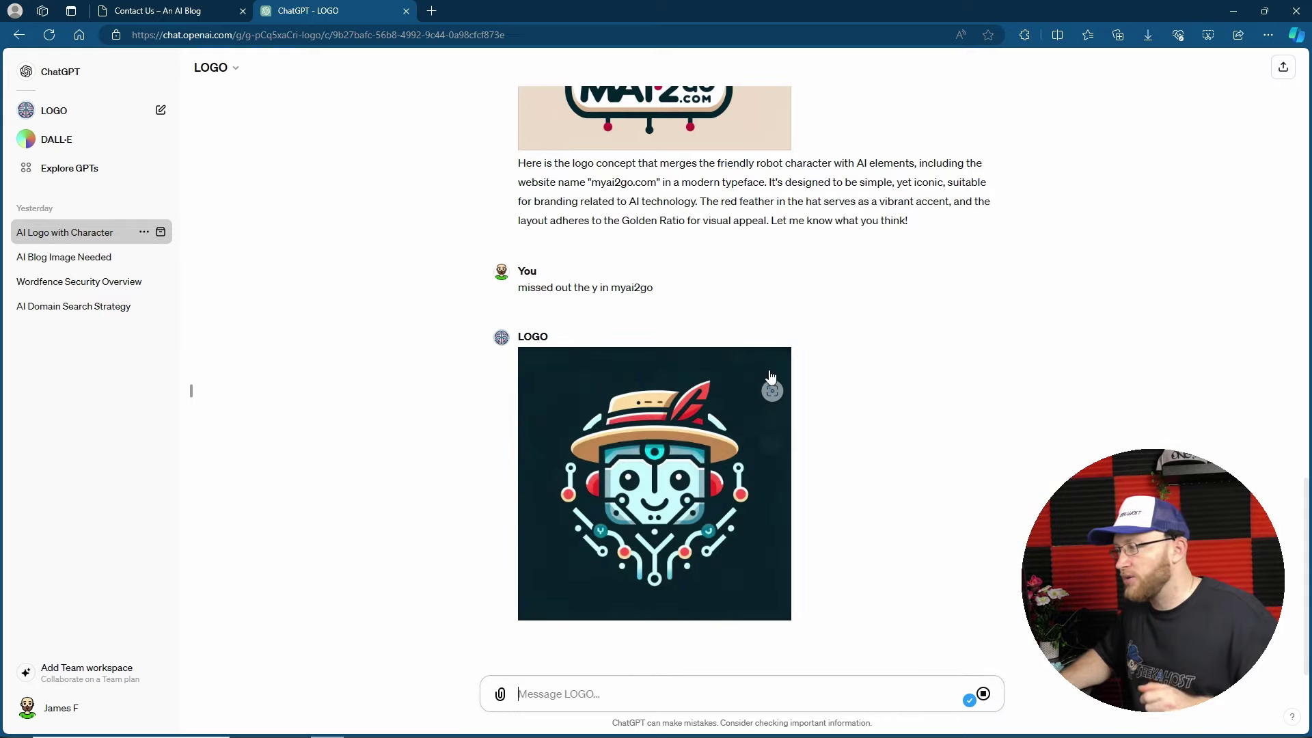
click(772, 367)
Set the robot logo as the header logo in the WordPress Customizer.
click(157, 10)
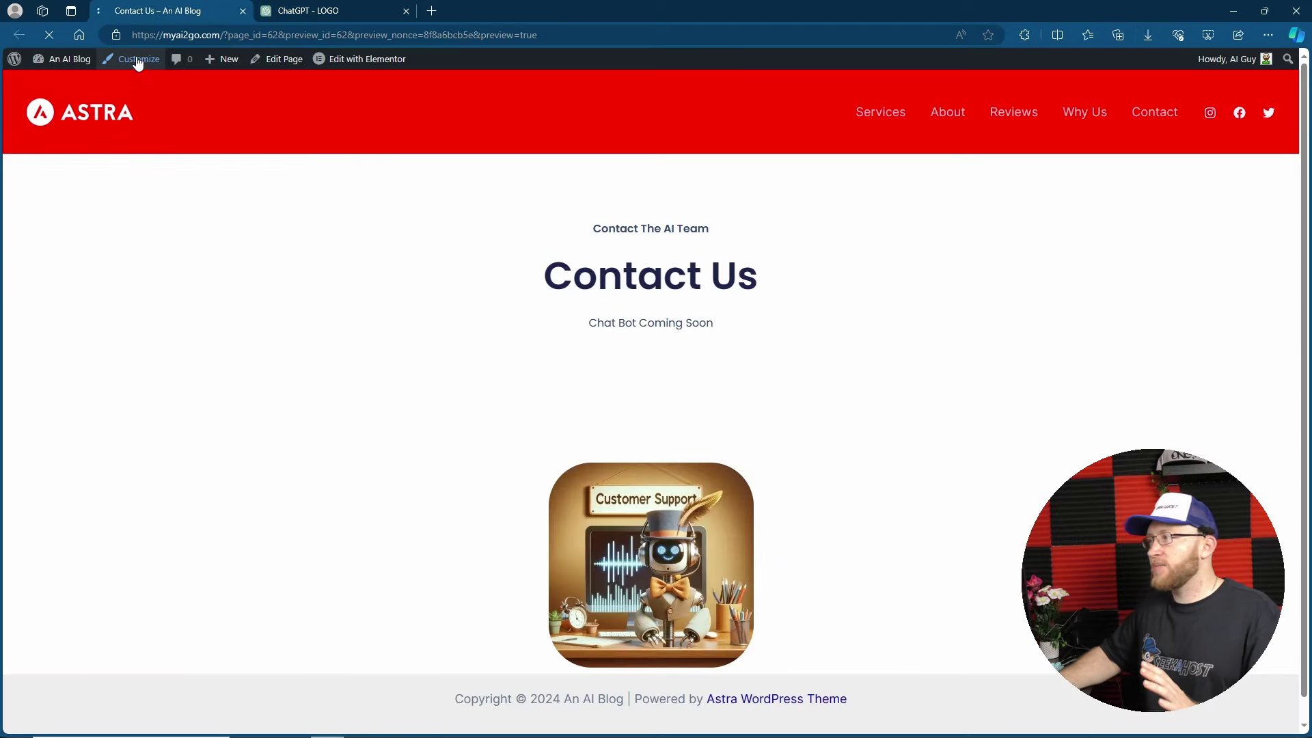
click(137, 58)
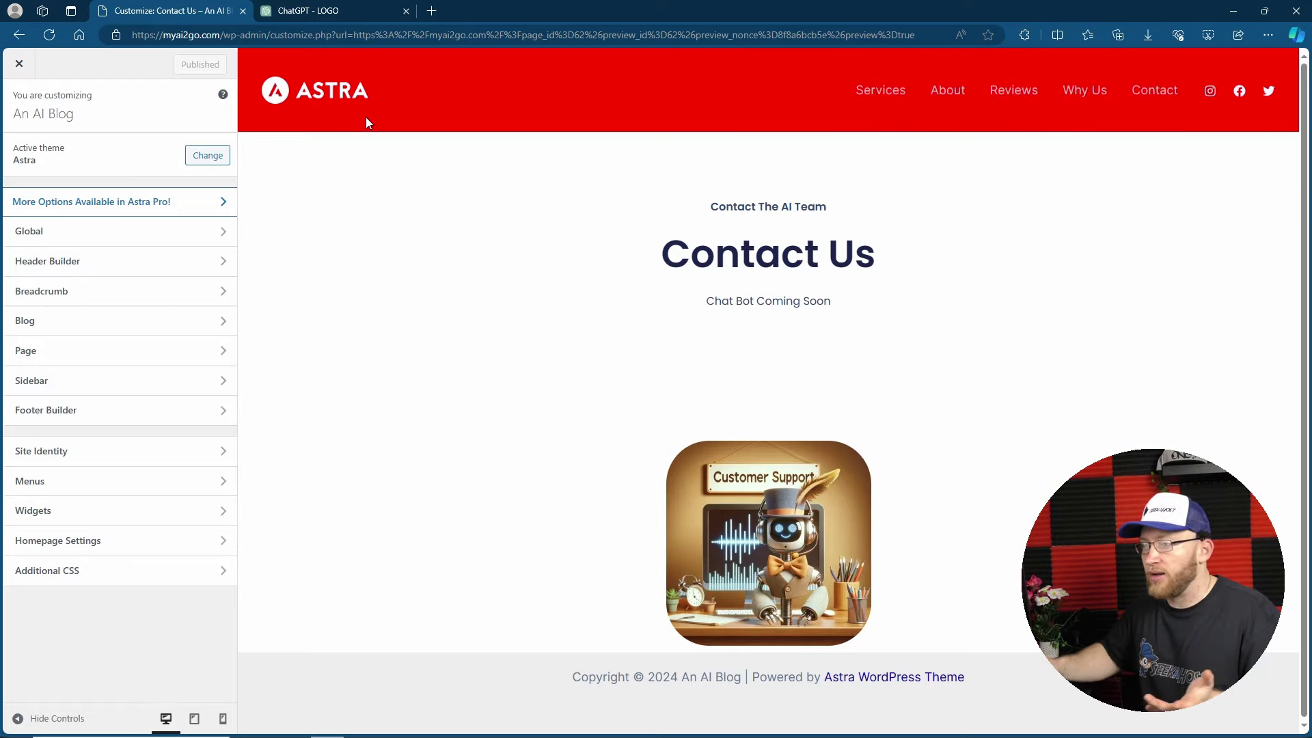
click(266, 86)
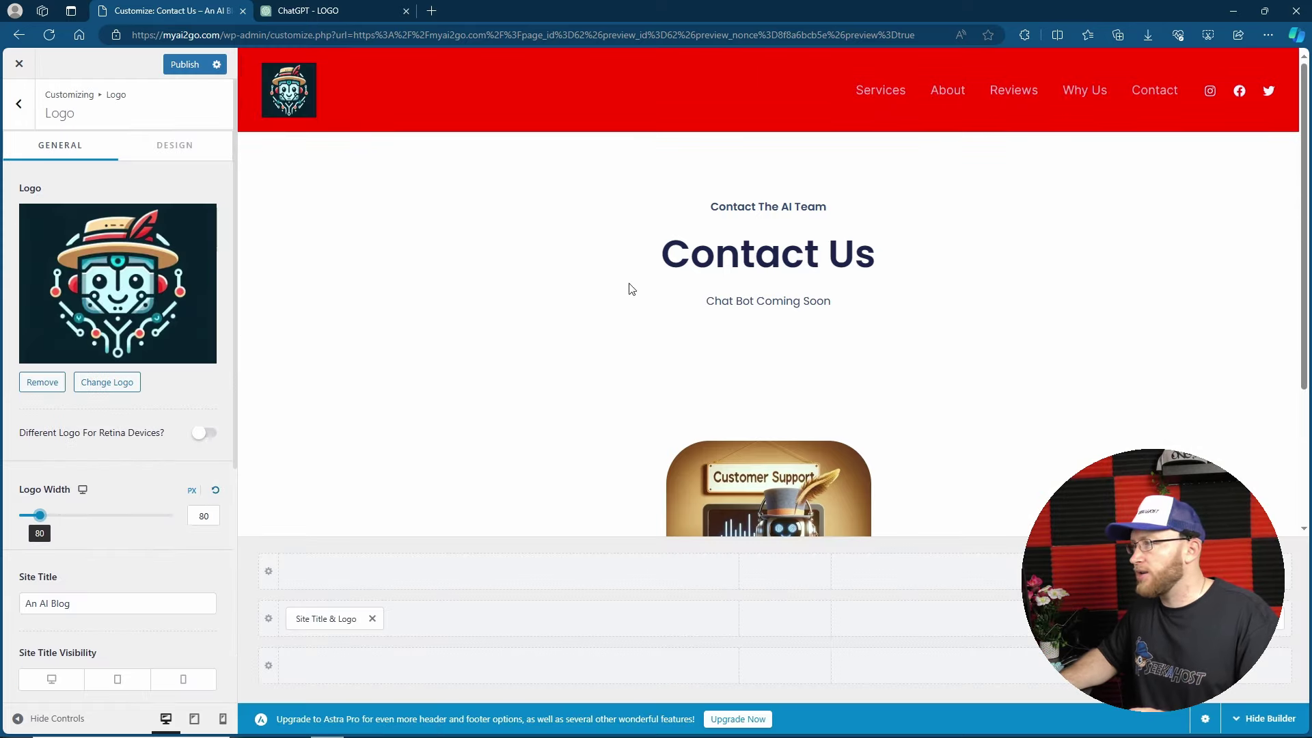
Use the robot logo image as the site icon.
scroll(171, 273, down, 5)
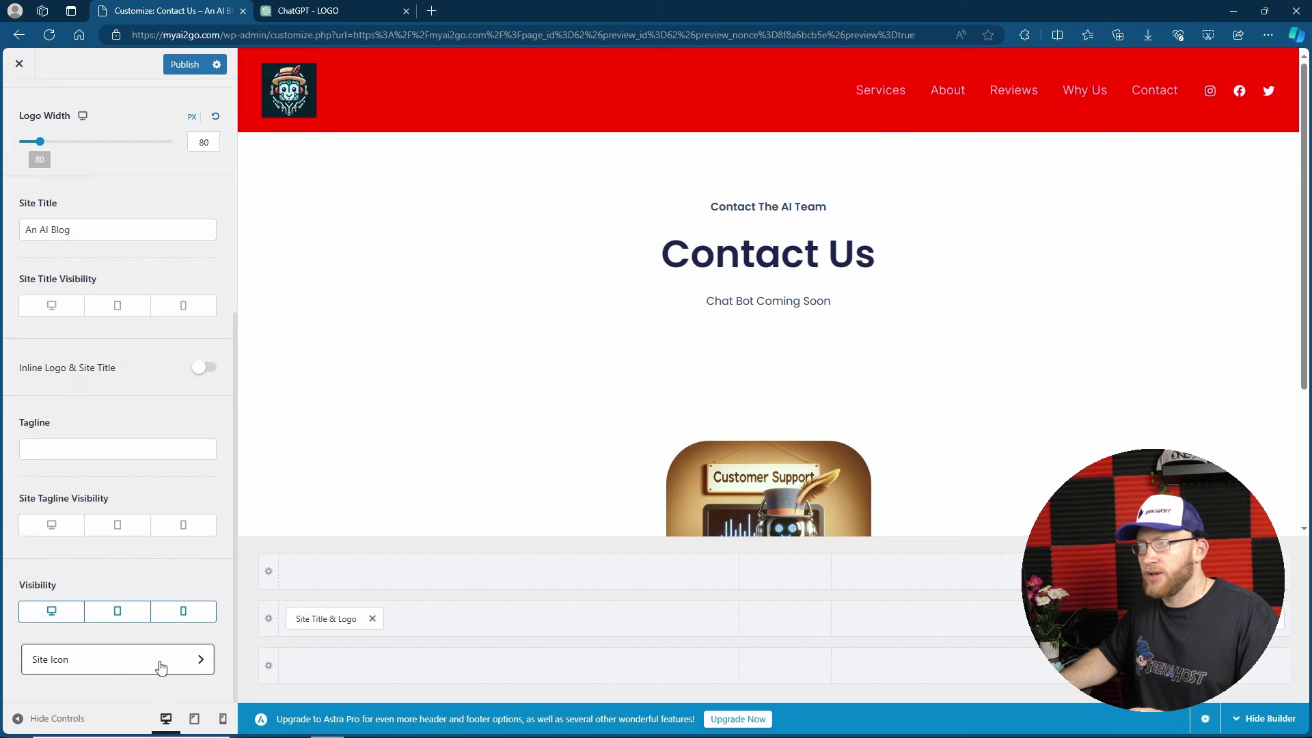
click(161, 661)
click(117, 173)
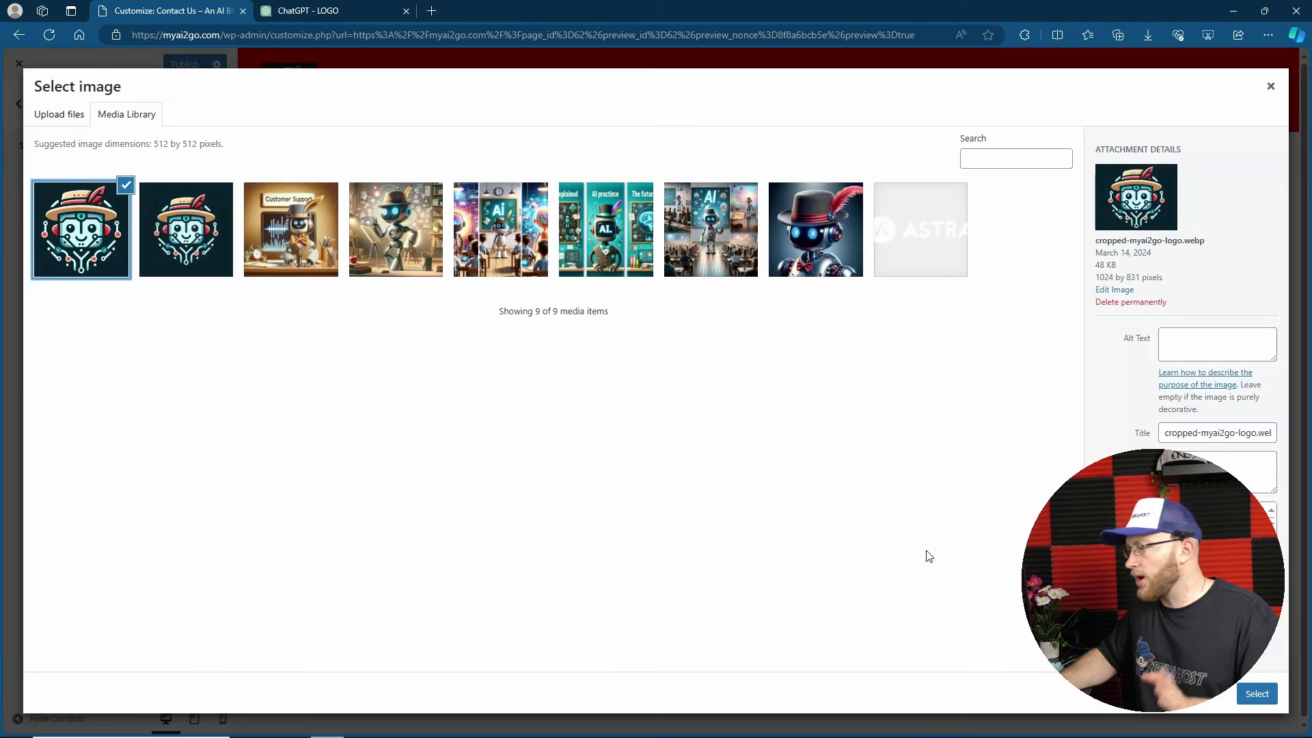
click(1256, 693)
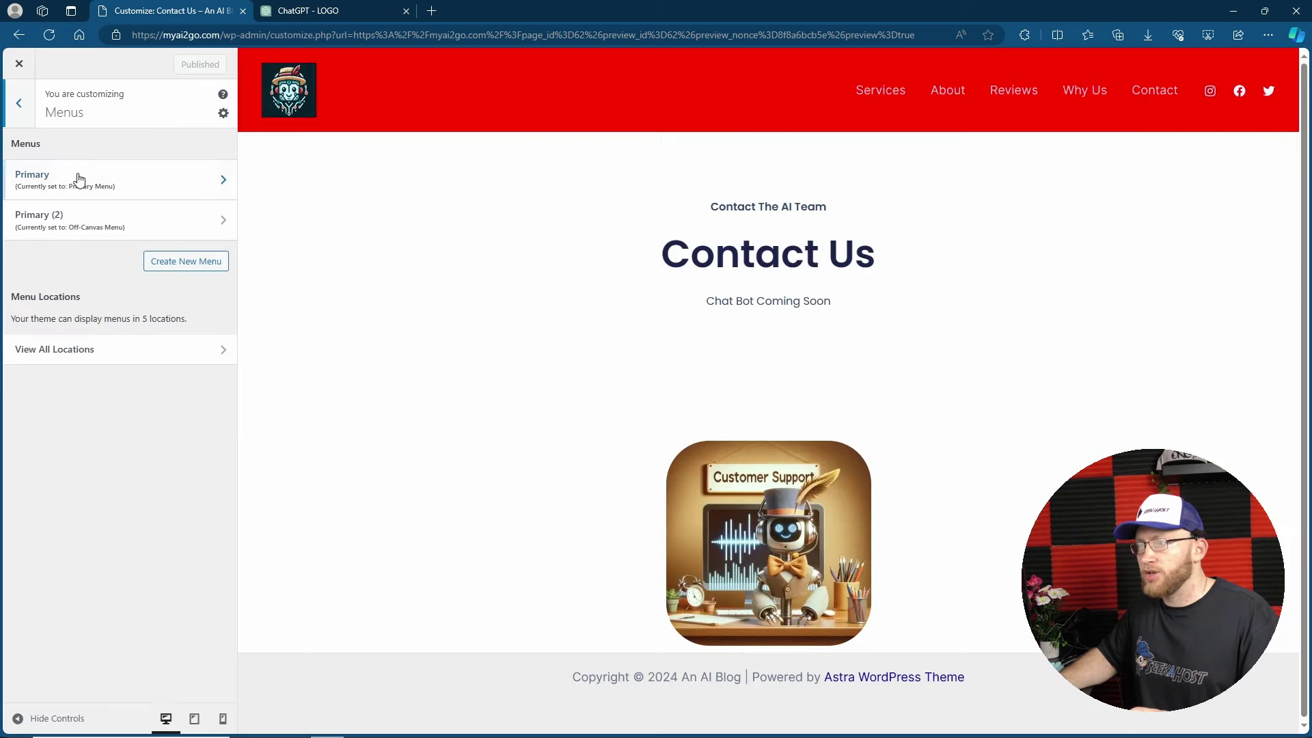
Remove the old Home, Services and Reviews items from the Primary menu.
click(80, 179)
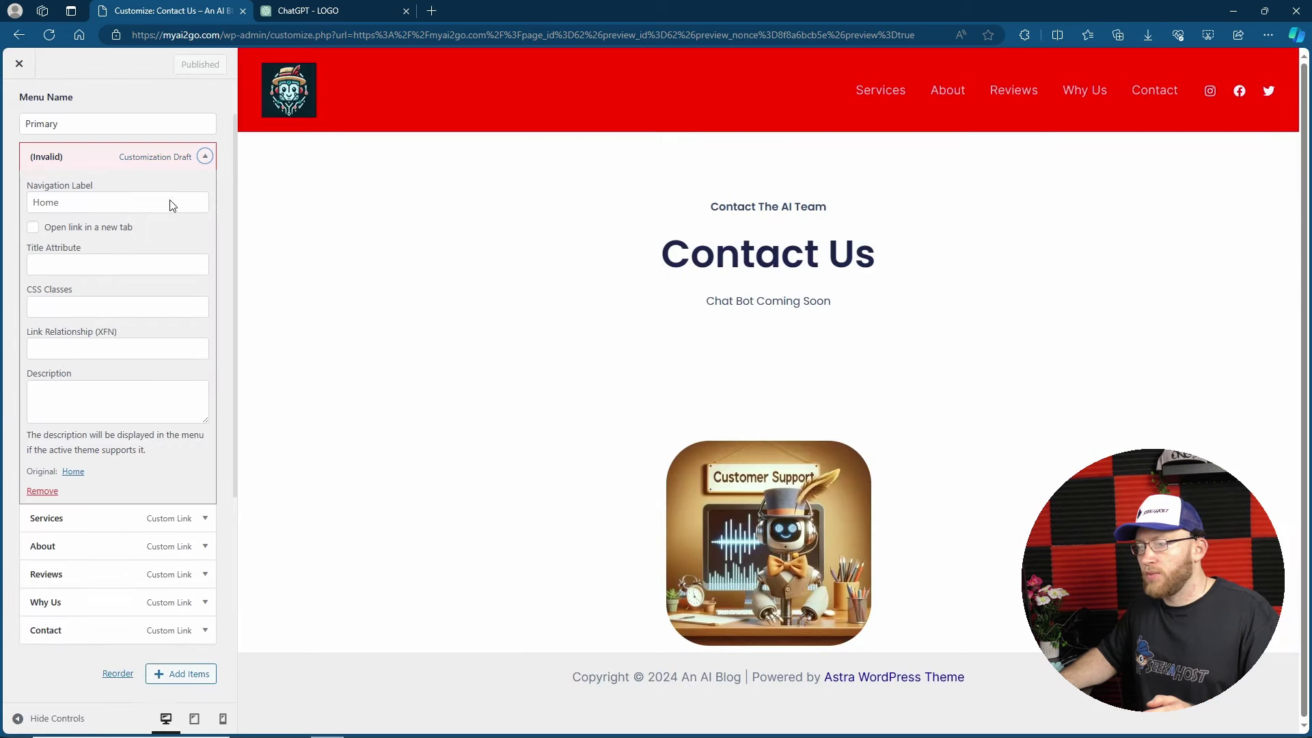
click(44, 492)
click(204, 185)
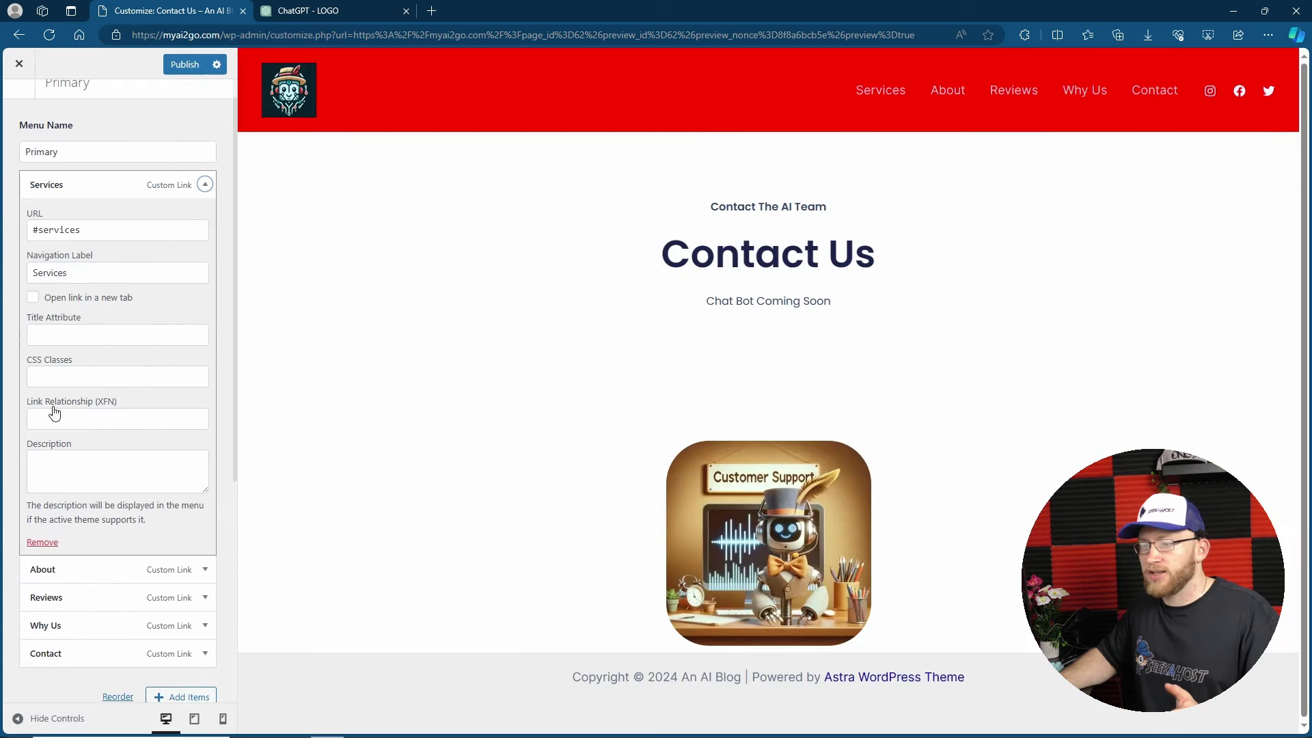
click(53, 543)
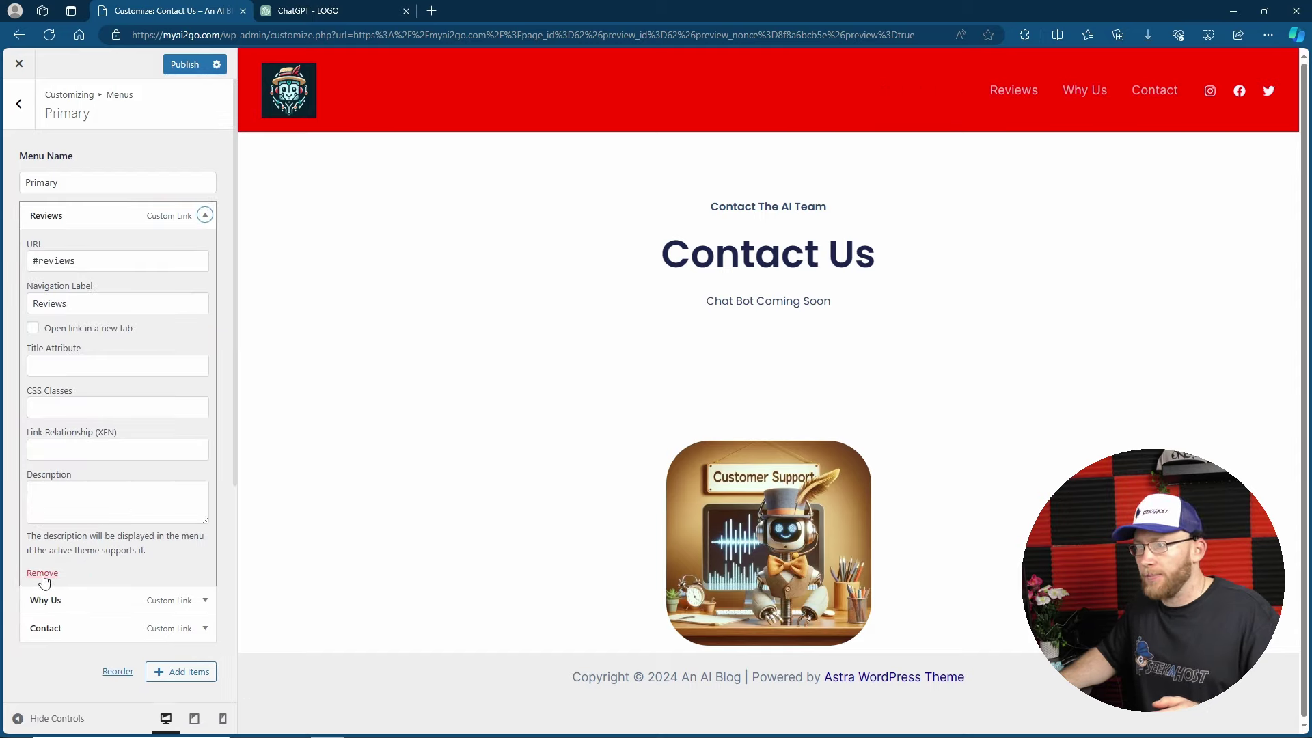
click(205, 272)
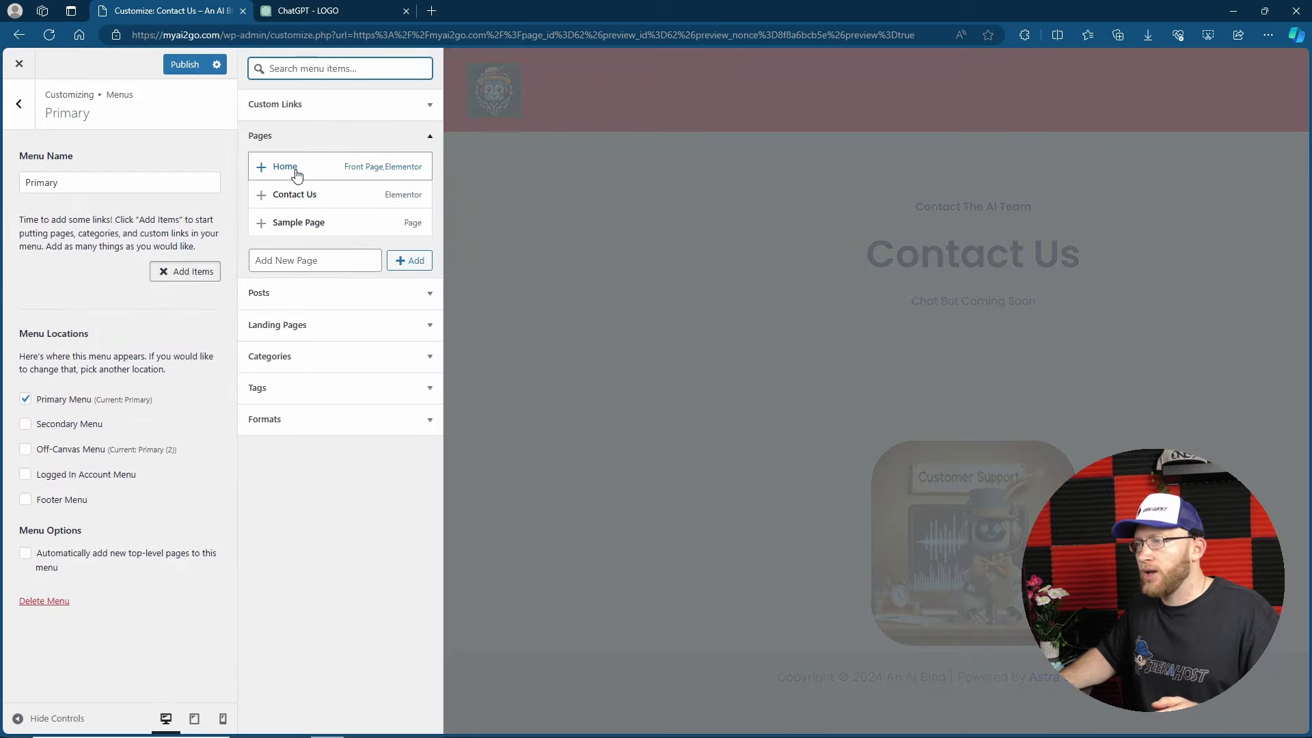
Add the Home and Contact Us pages and a new 'Blog' page to the menu.
click(296, 174)
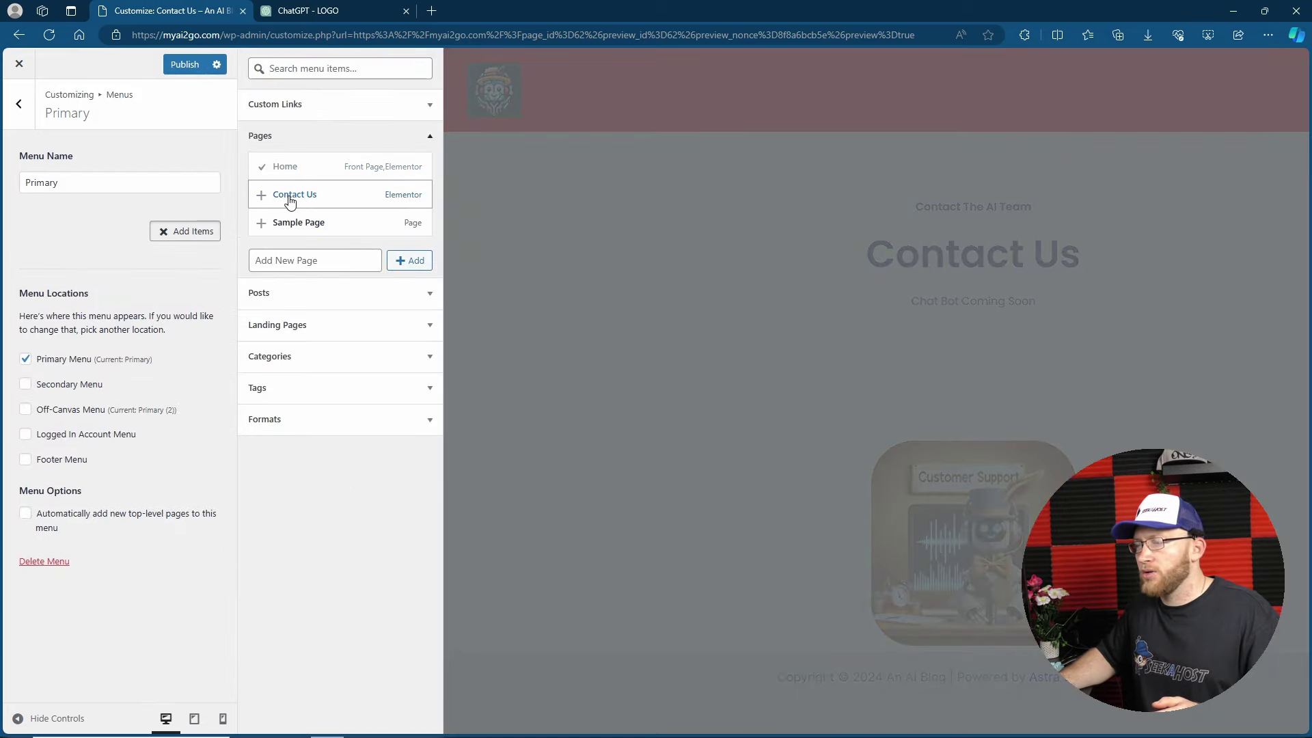
click(294, 197)
click(318, 258)
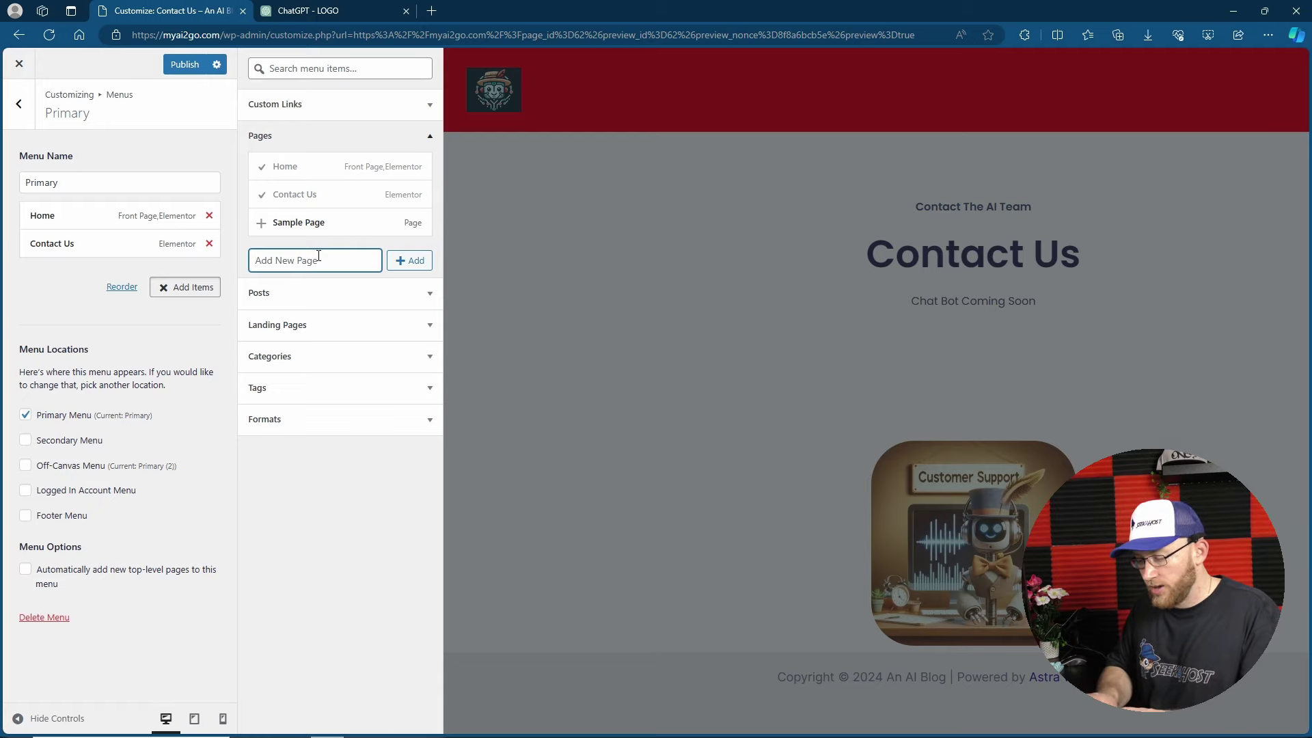
text(Blog)
click(409, 260)
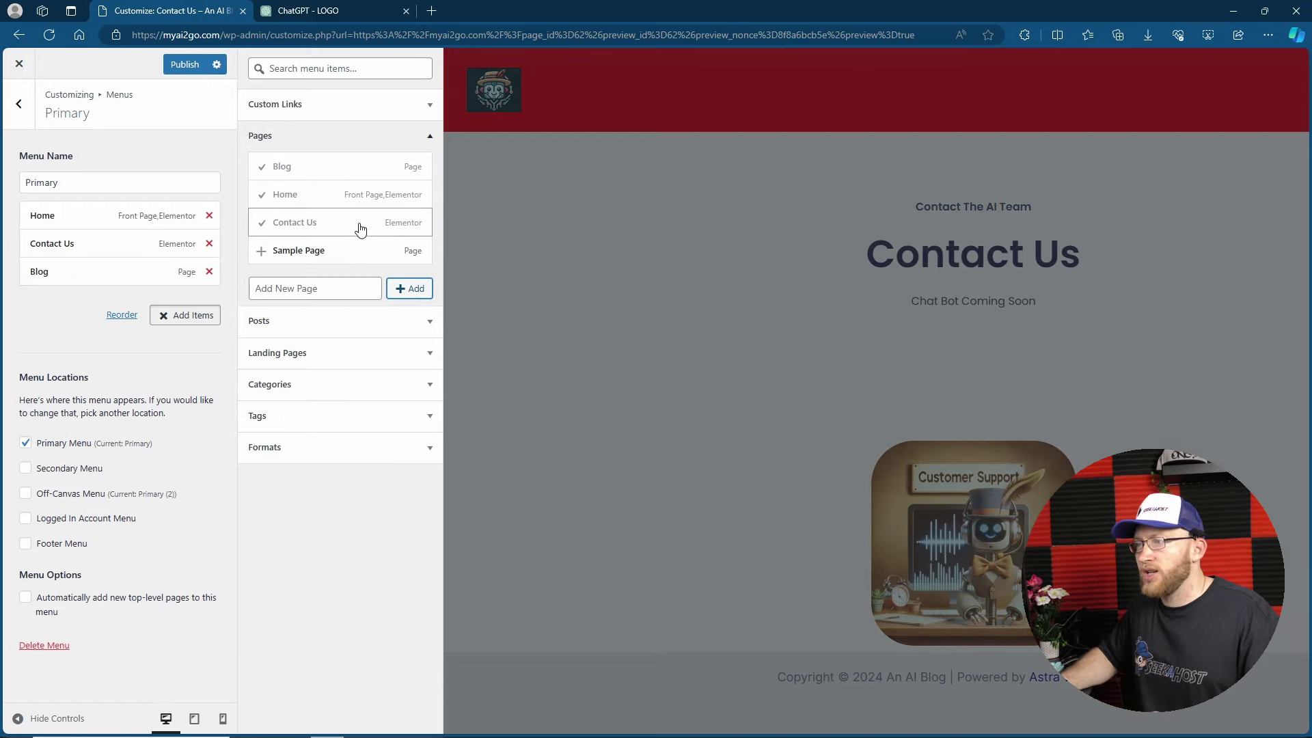
Publish the rebuilt Home, Blog and Contact Us Primary menu.
click(1039, 100)
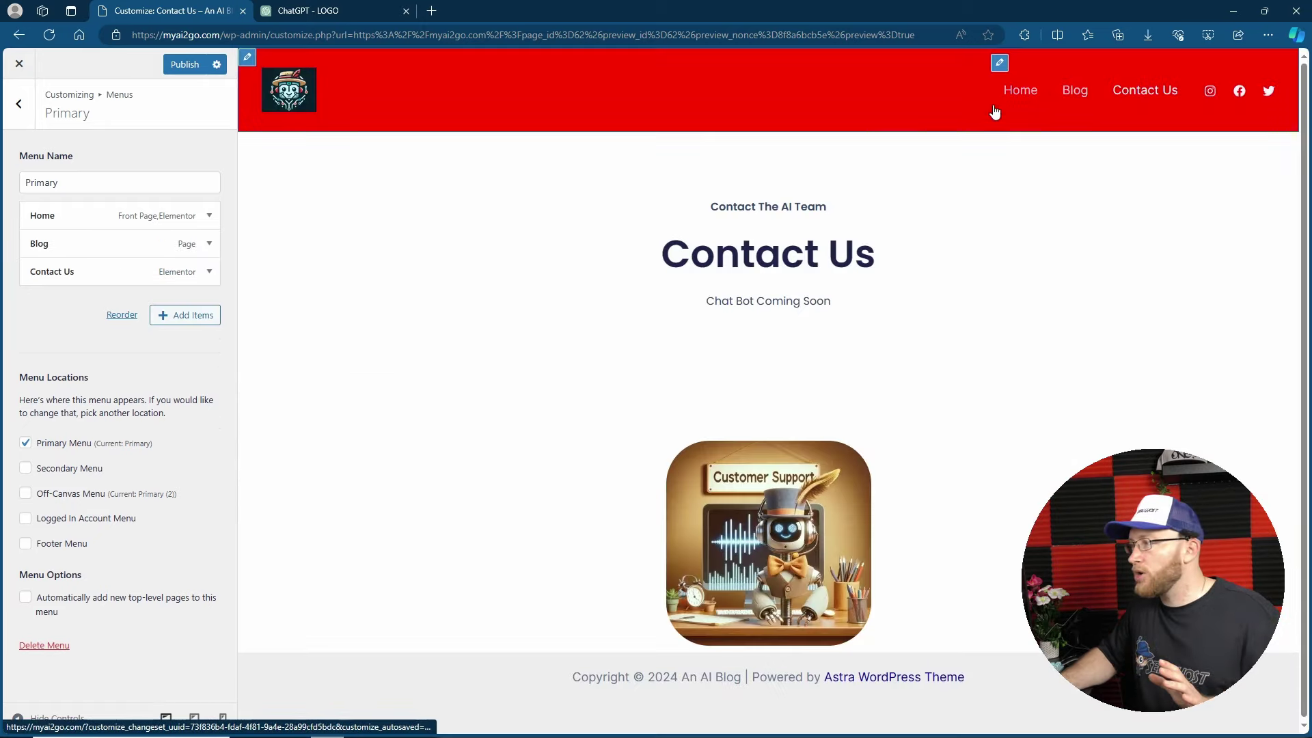
click(185, 315)
click(270, 230)
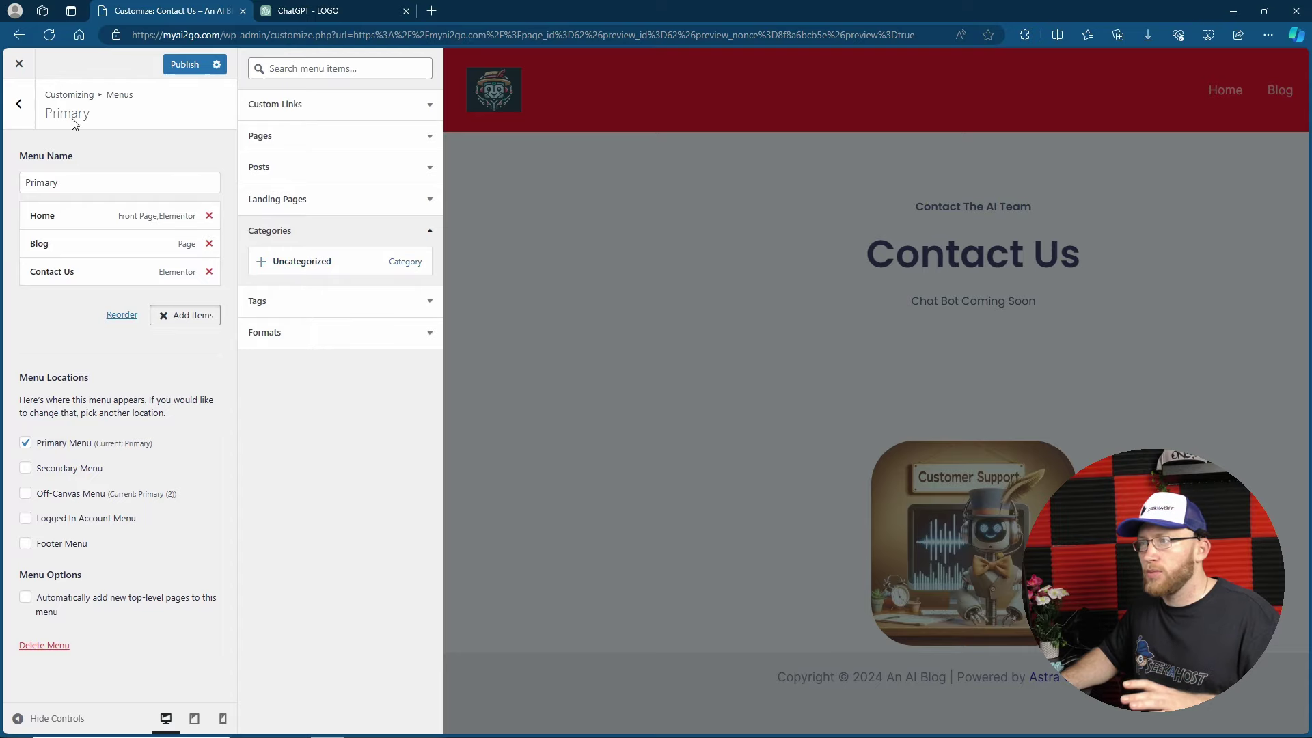
click(173, 75)
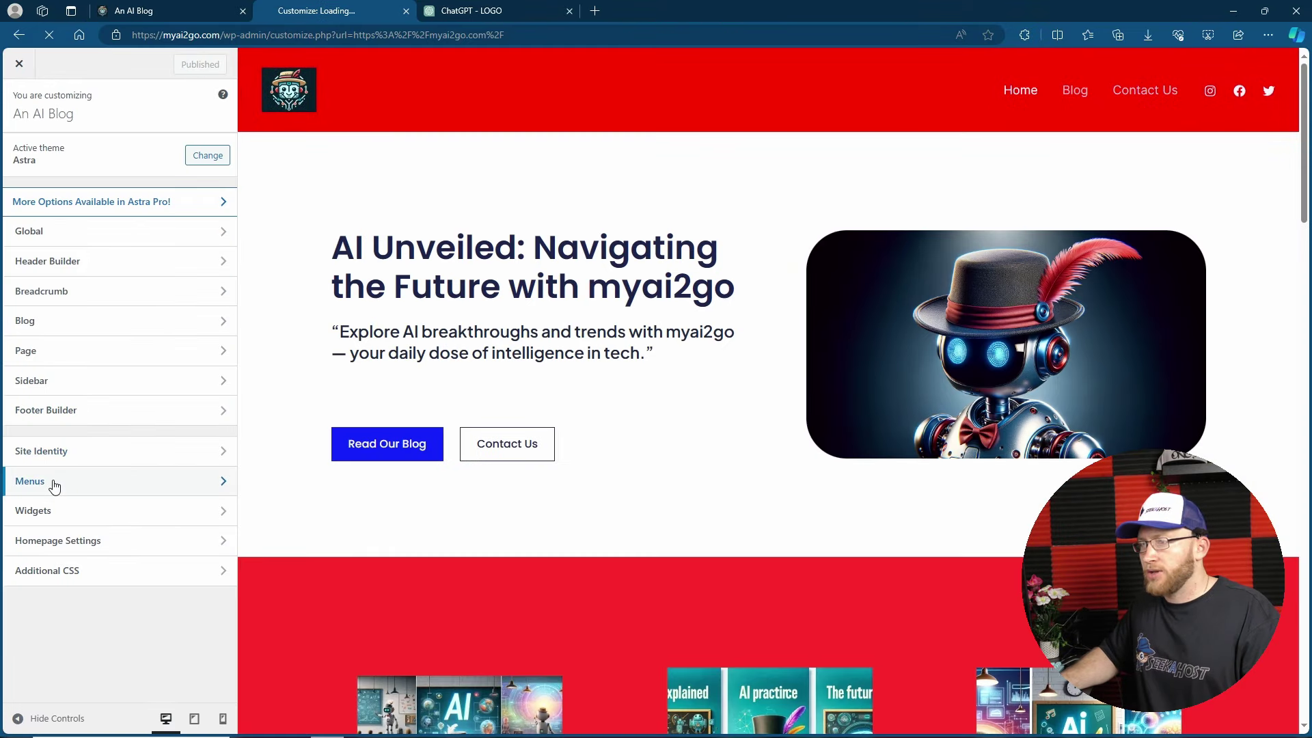
Add the AI Explained, AI in Practice and Future of AI categories to the Primary menu, nesting them under Blog.
click(96, 485)
click(121, 192)
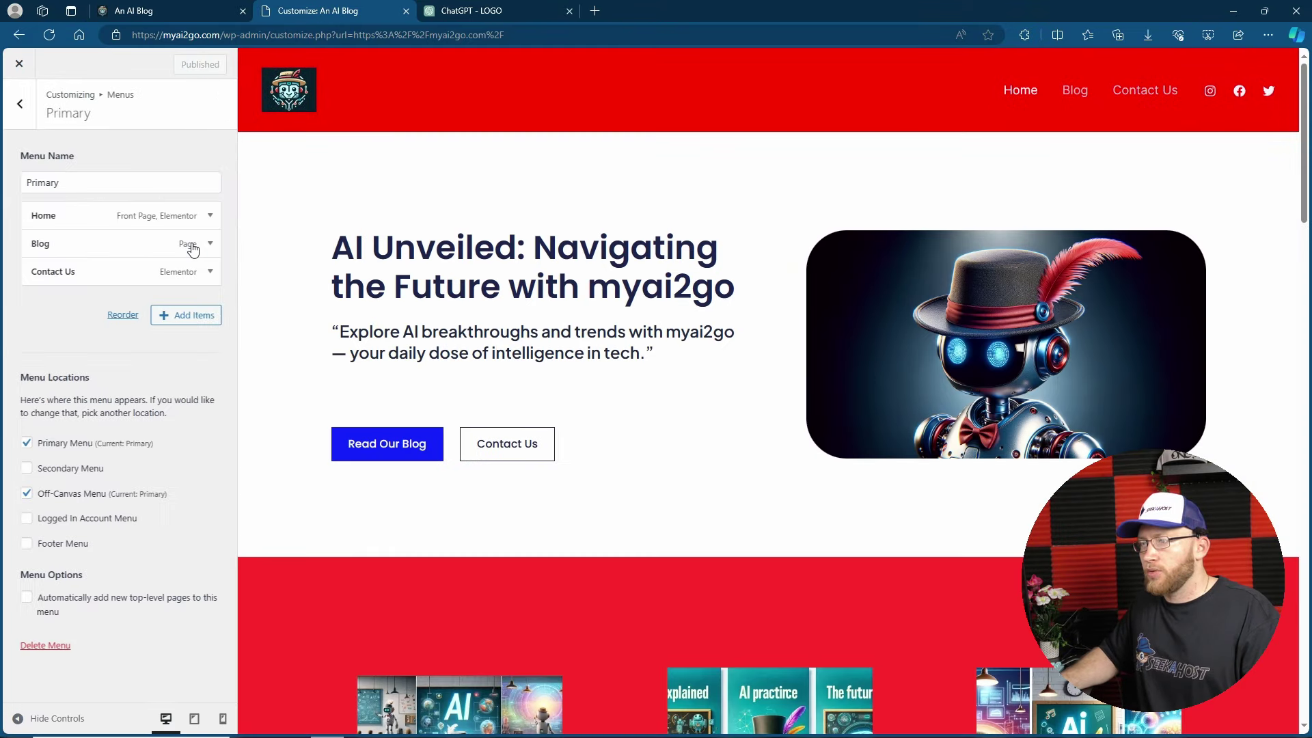
click(190, 315)
click(300, 381)
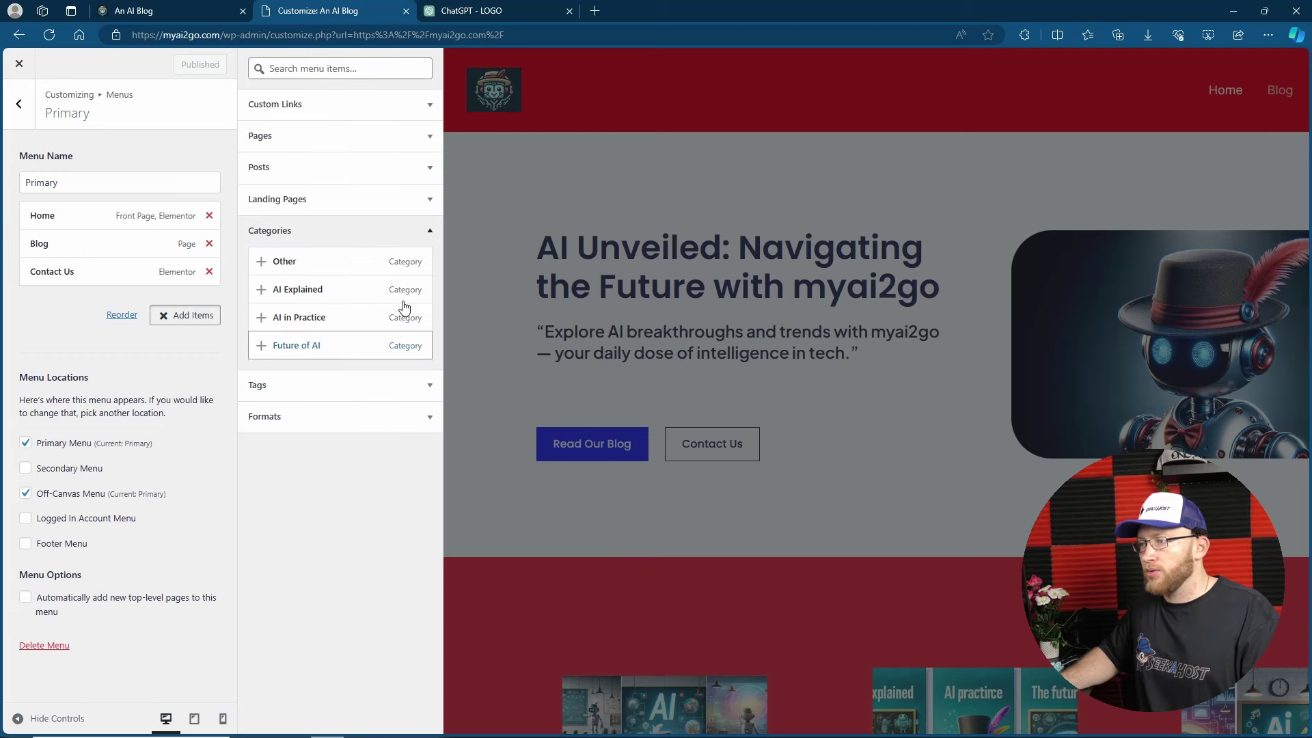
mouse_move(64, 300)
mouse_down()
mouse_move(63, 281)
mouse_move(64, 321)
mouse_move(79, 284)
mouse_up()
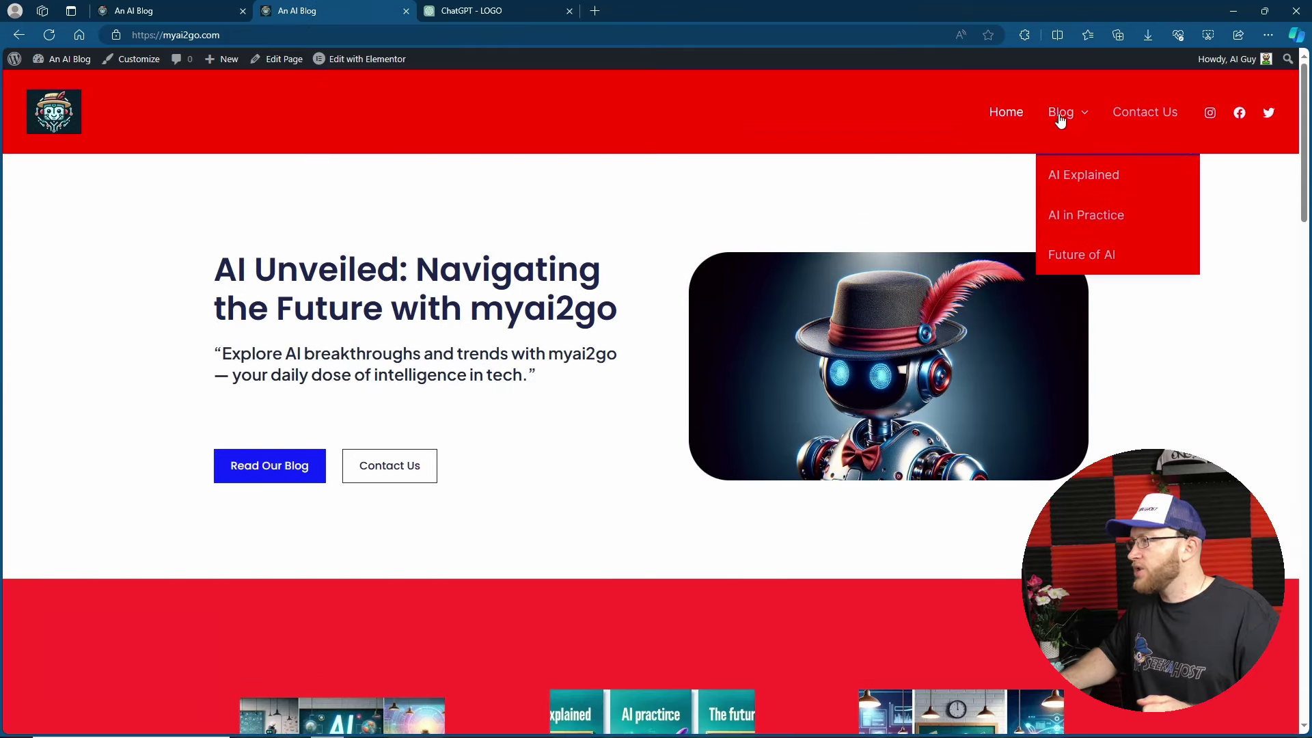
Leave the empty AI Explained category page for the myai2go home page, scrolling to the FAQ and back.
click(1084, 176)
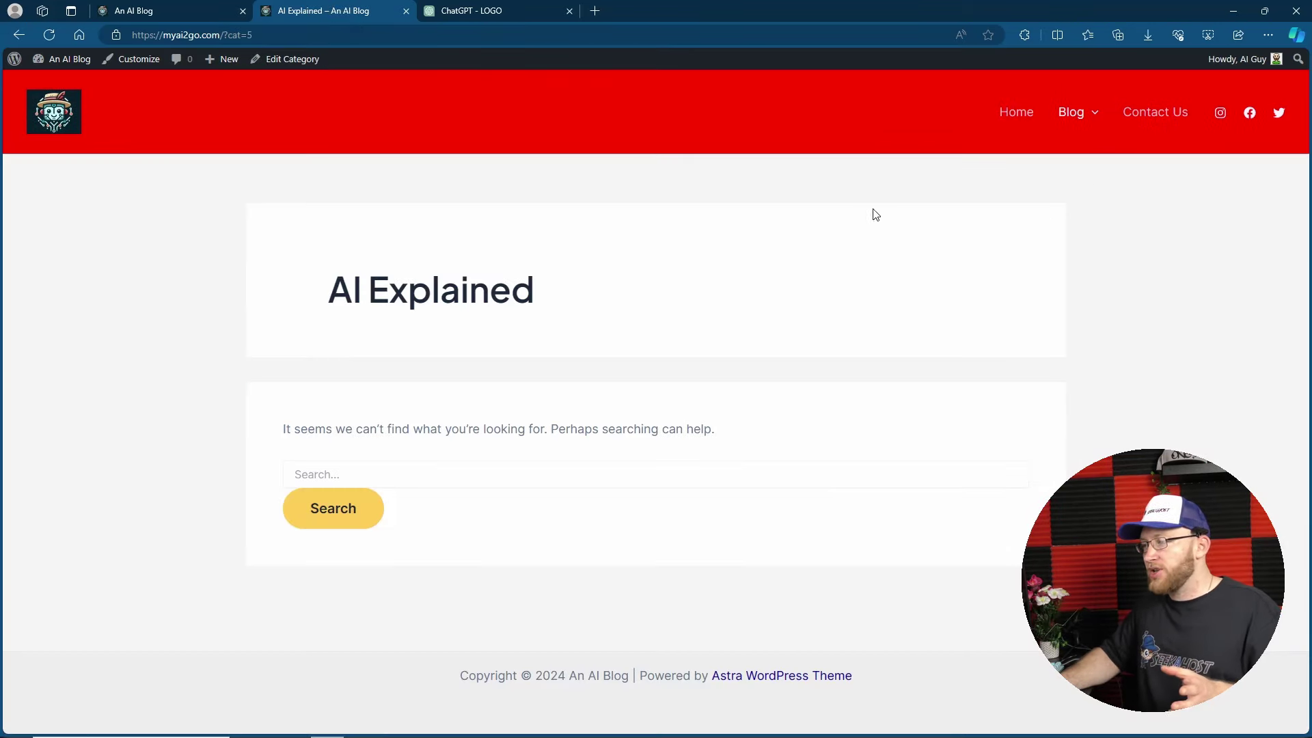
key(alt+Left)
scroll(818, 244, down, 20)
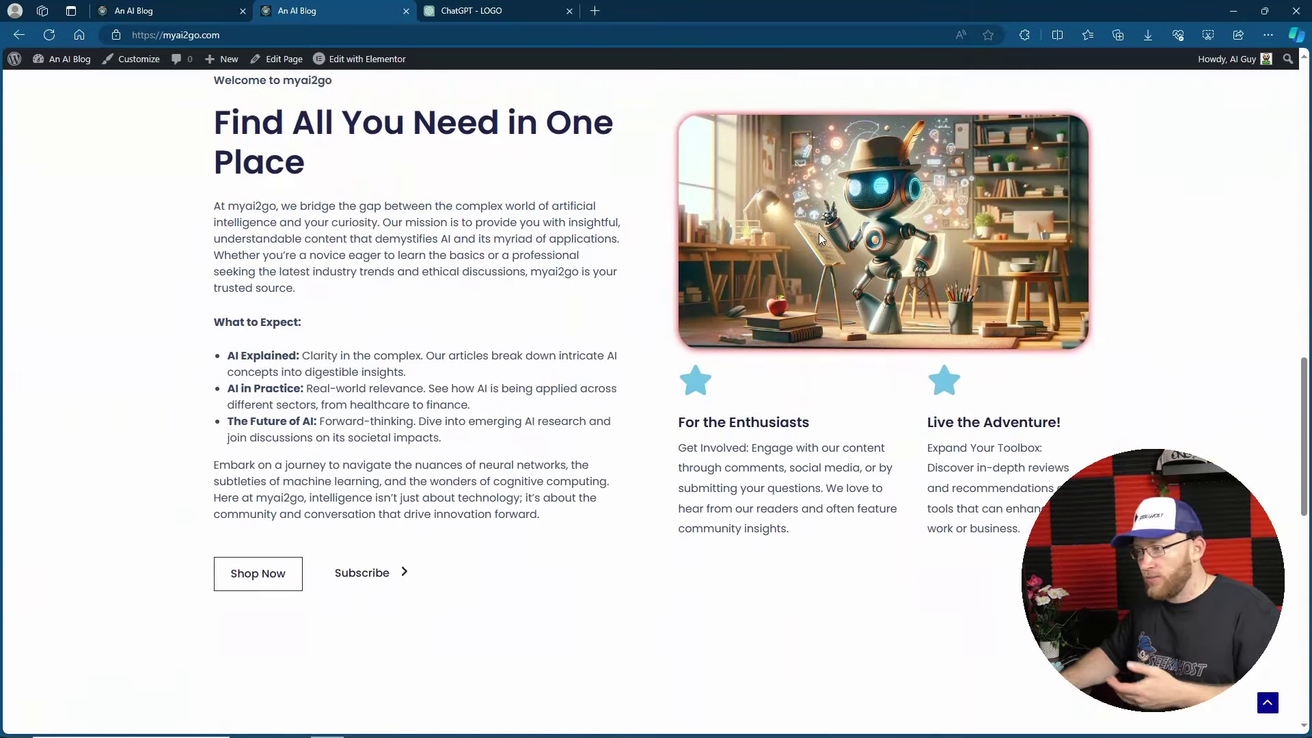
scroll(800, 246, down, 4)
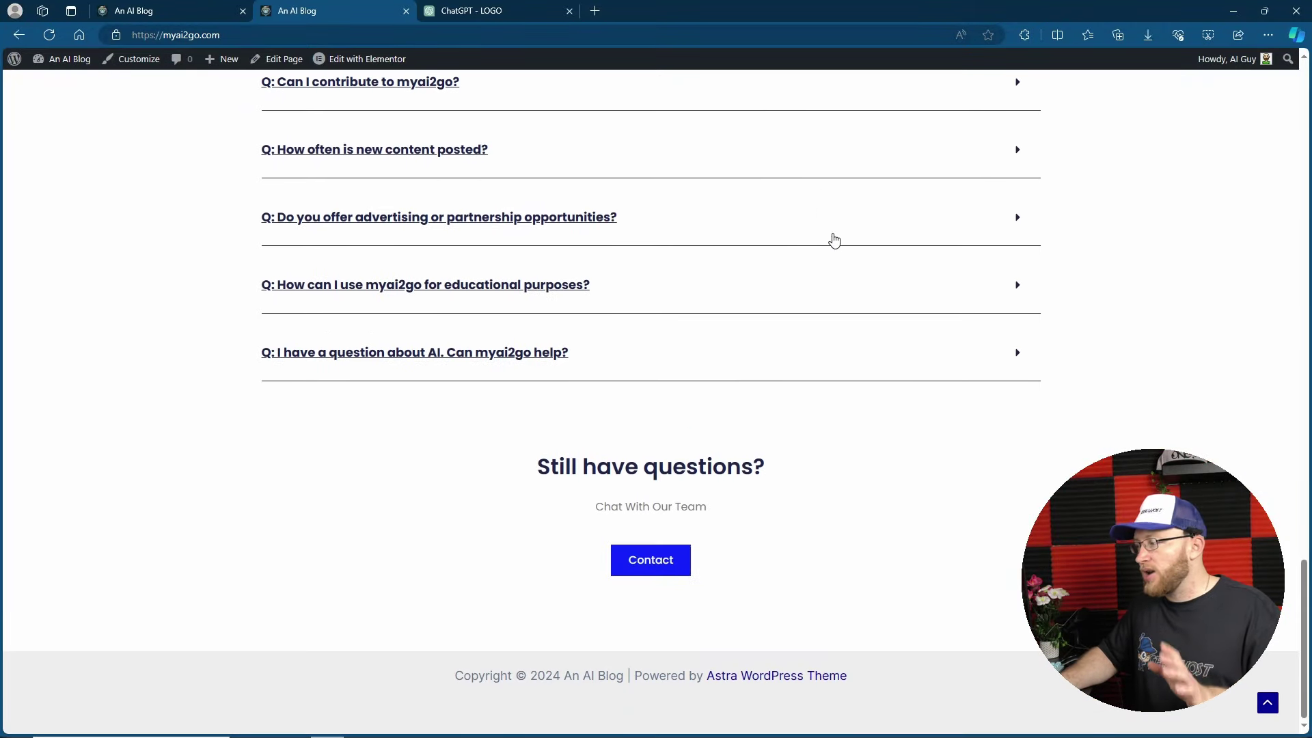
scroll(751, 294, up, 8)
scroll(651, 289, up, 20)
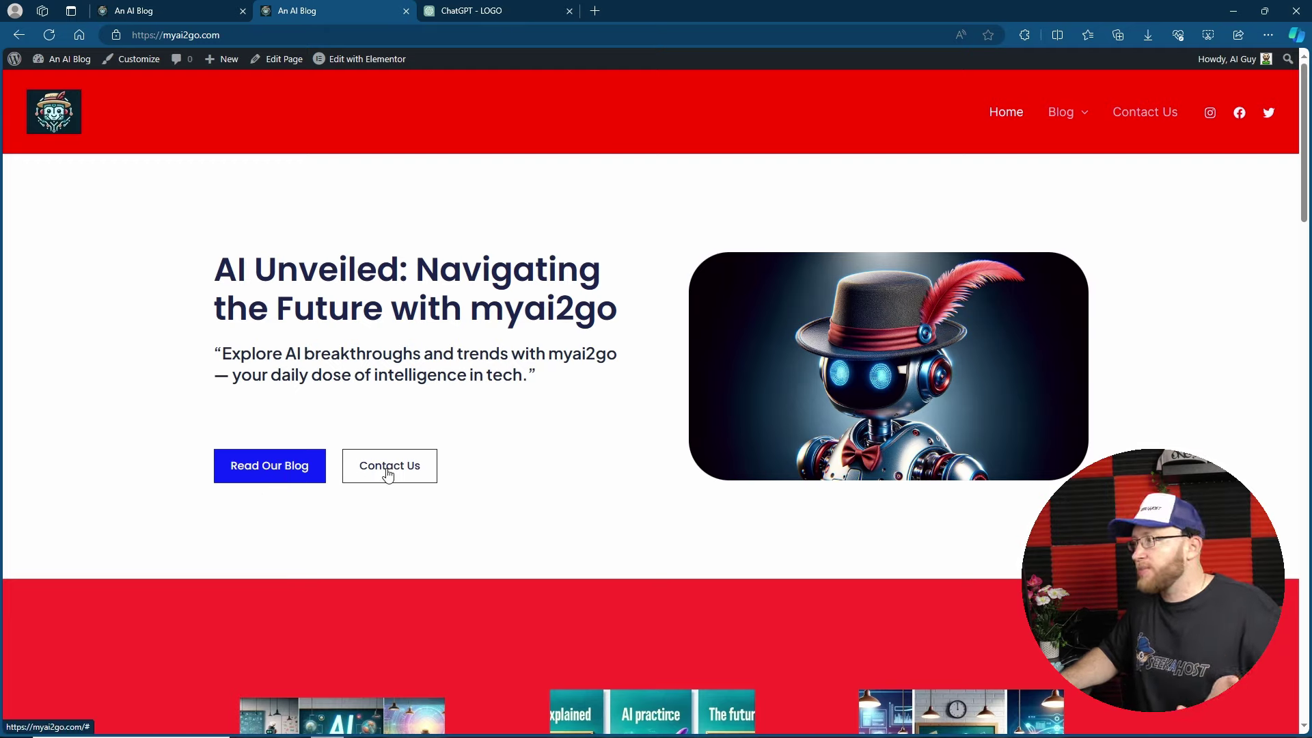
mouse_move(1076, 119)
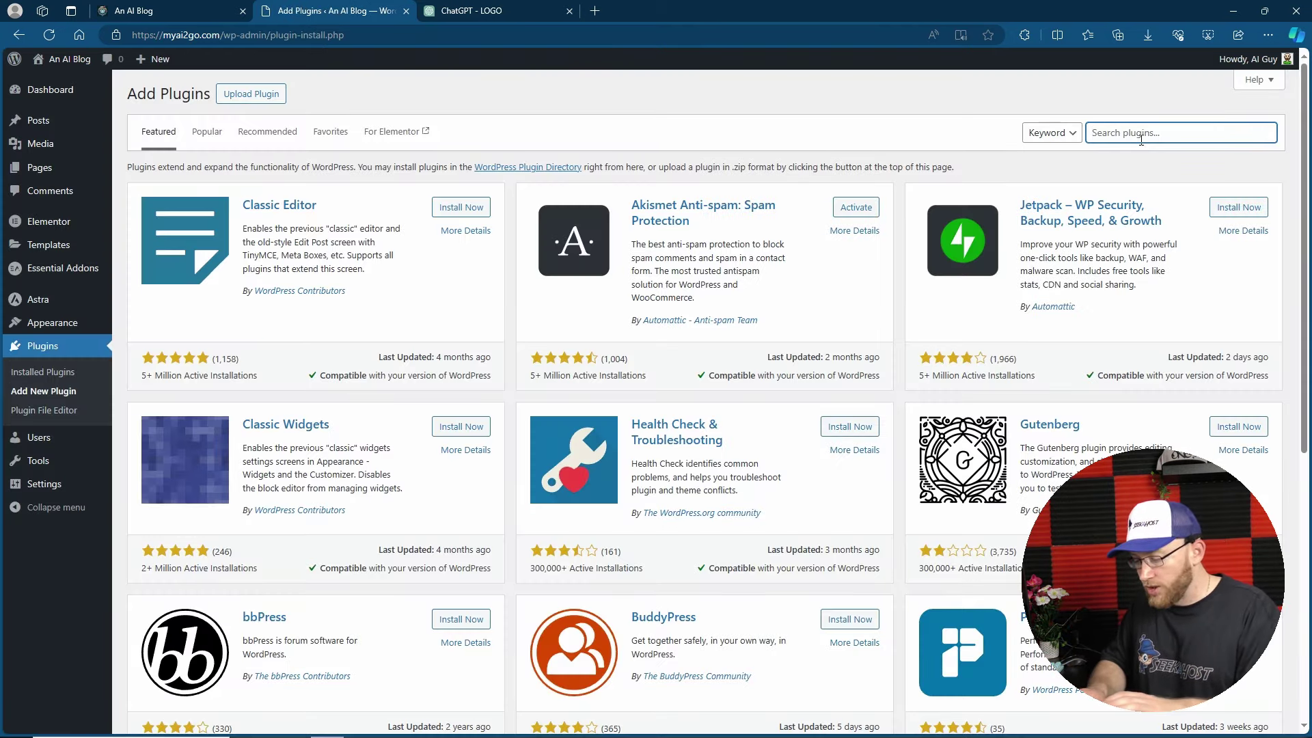
Install and activate the Koko Analytics plugin, then start a new ChatGPT conversation.
text(koko)
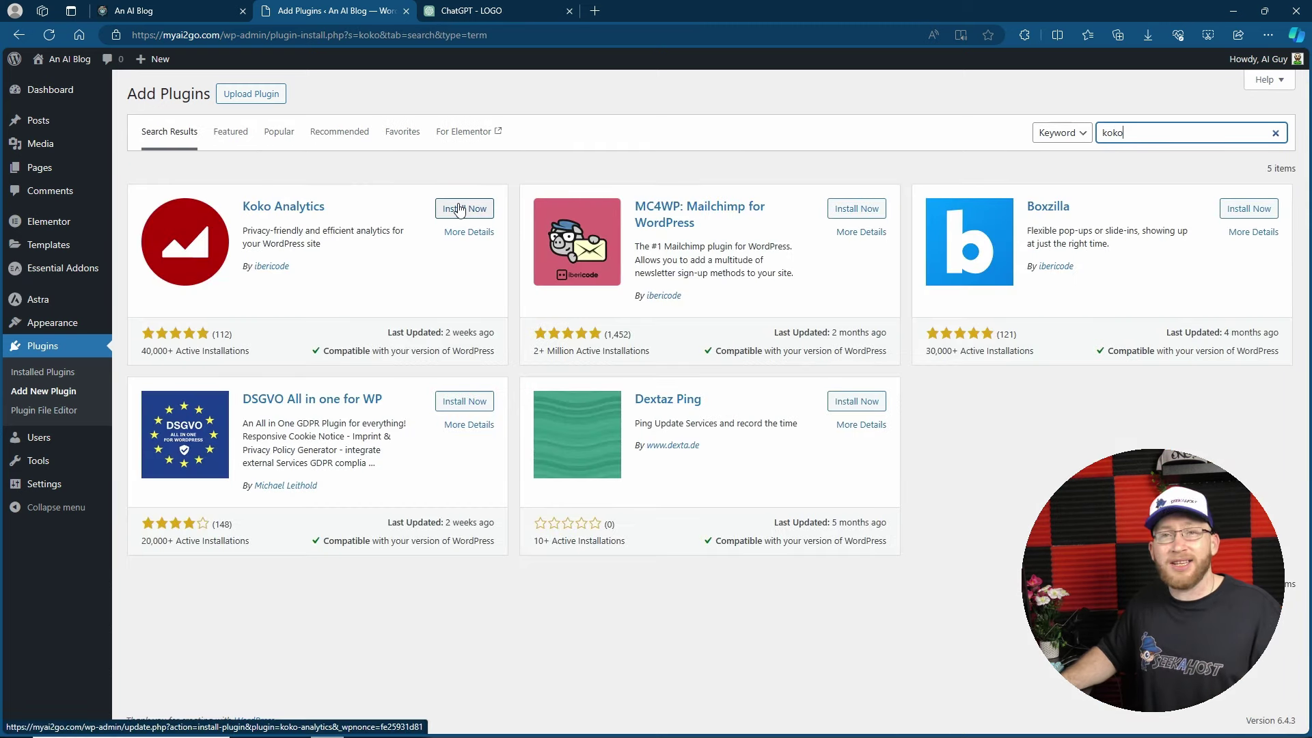
click(459, 210)
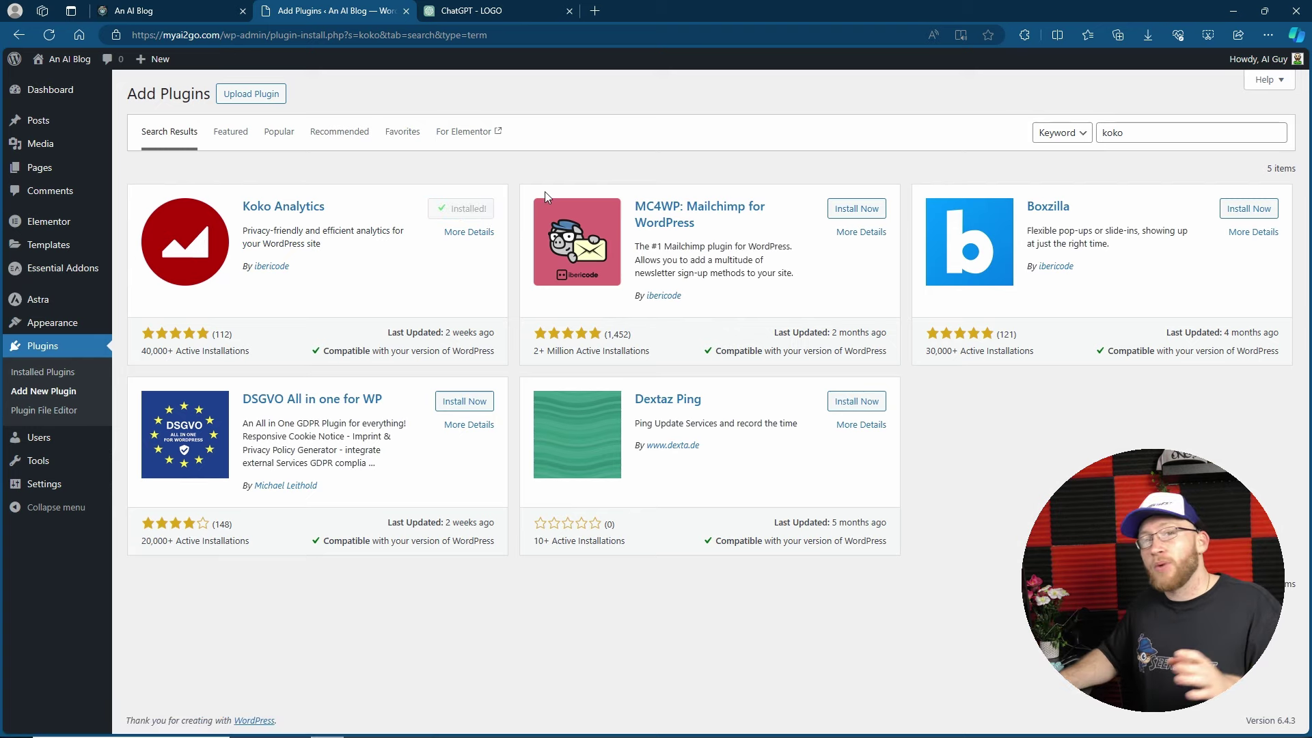
click(483, 214)
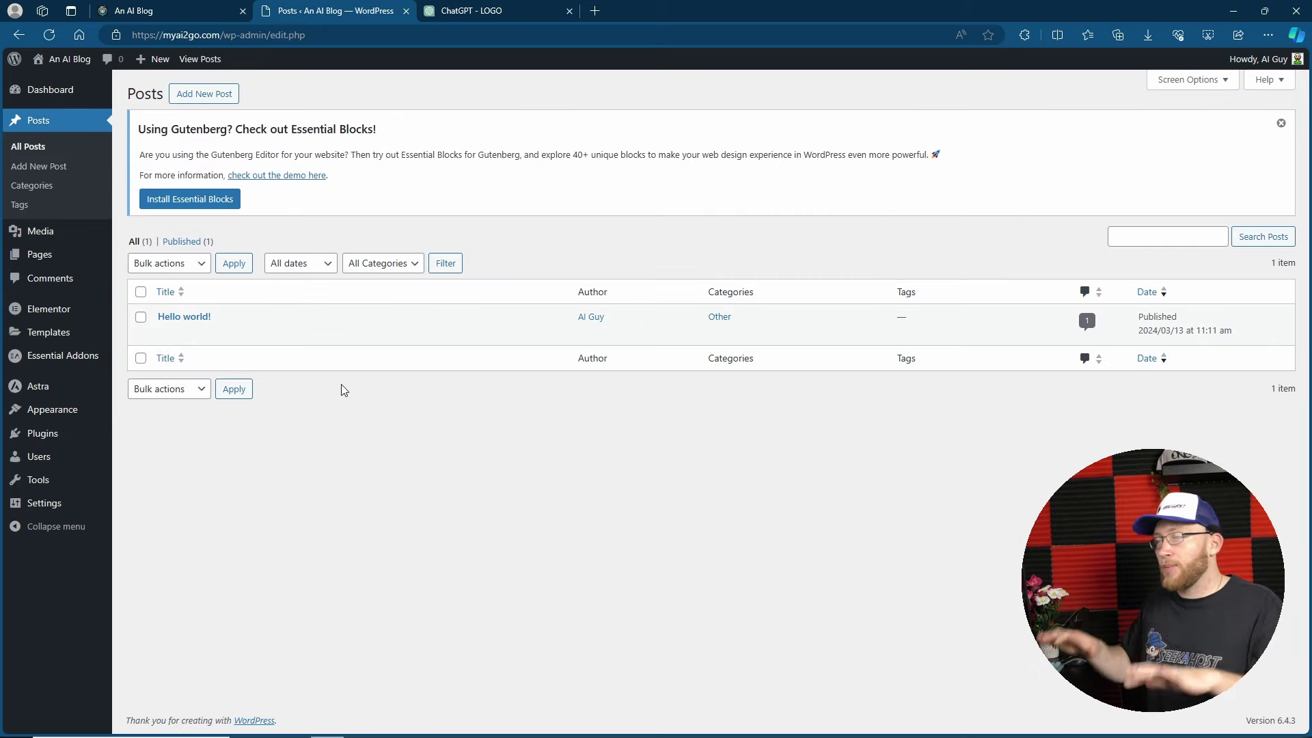
click(495, 11)
click(78, 78)
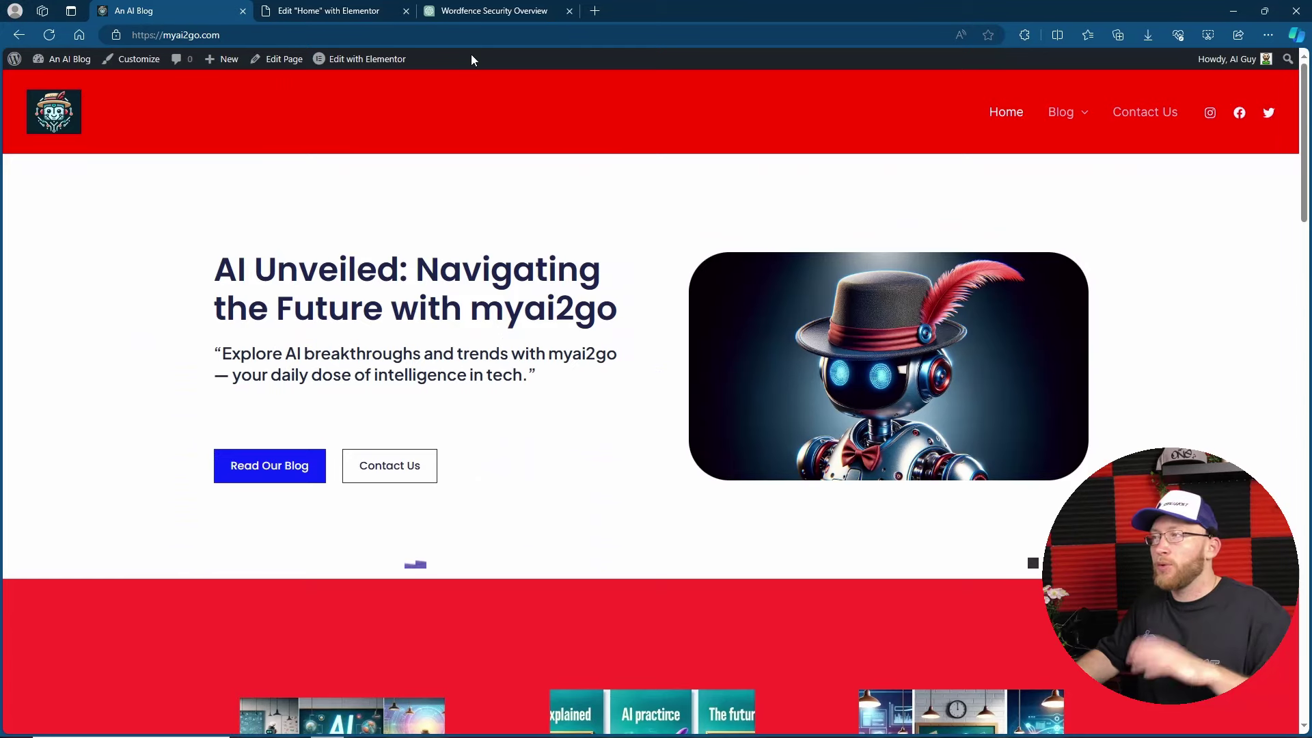
click(471, 11)
scroll(639, 395, up, 15)
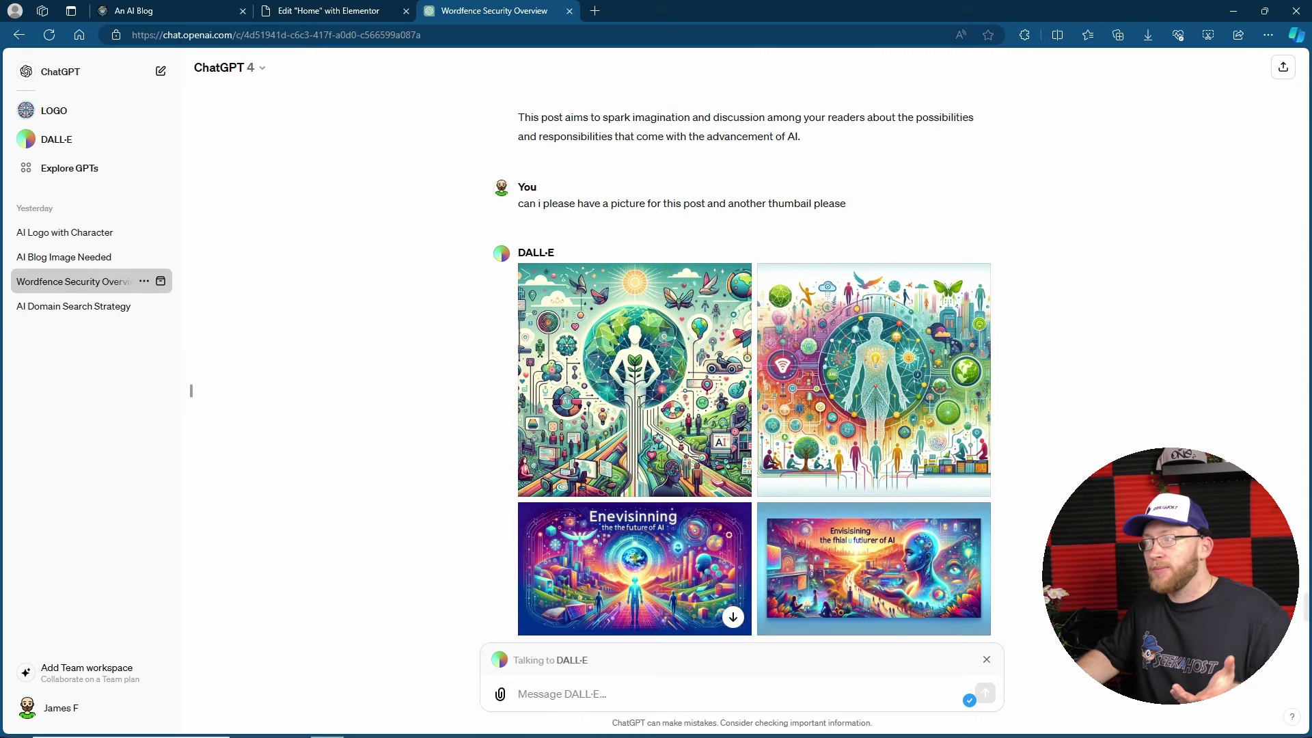
scroll(629, 359, up, 3)
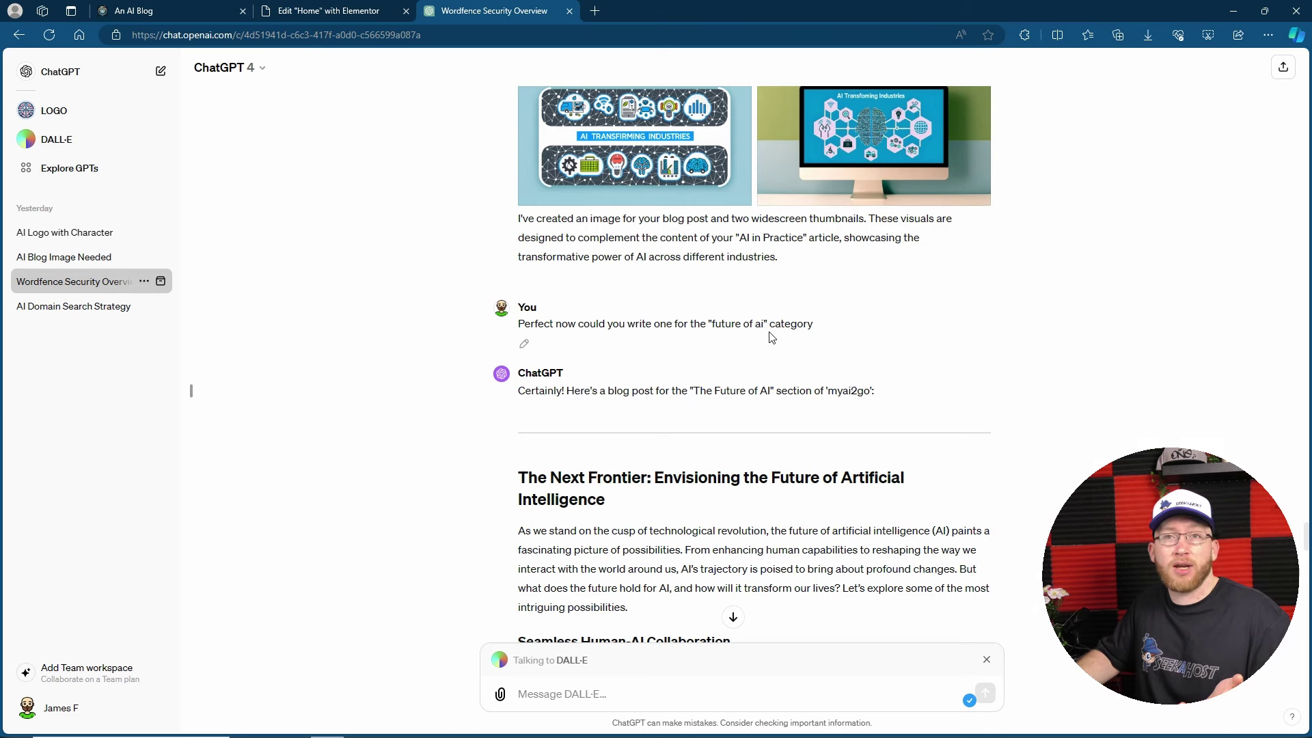
scroll(772, 338, down, 15)
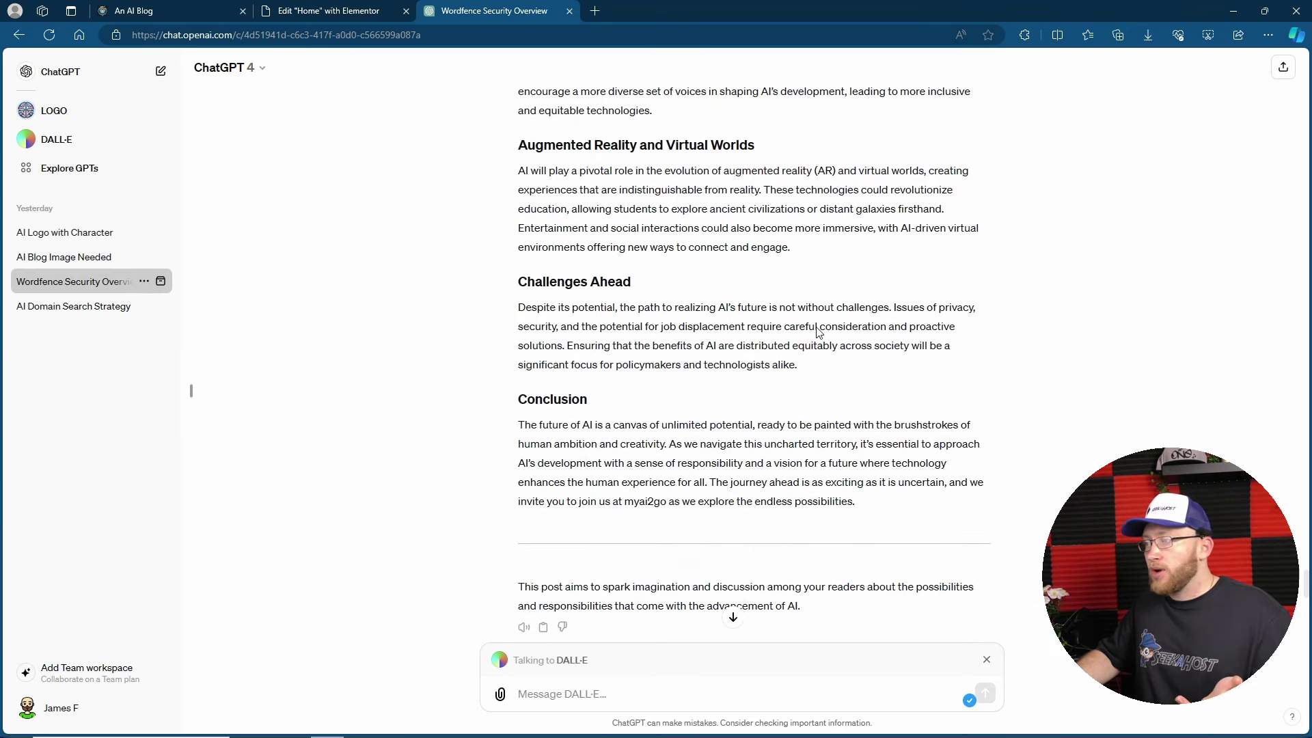
scroll(819, 332, down, 10)
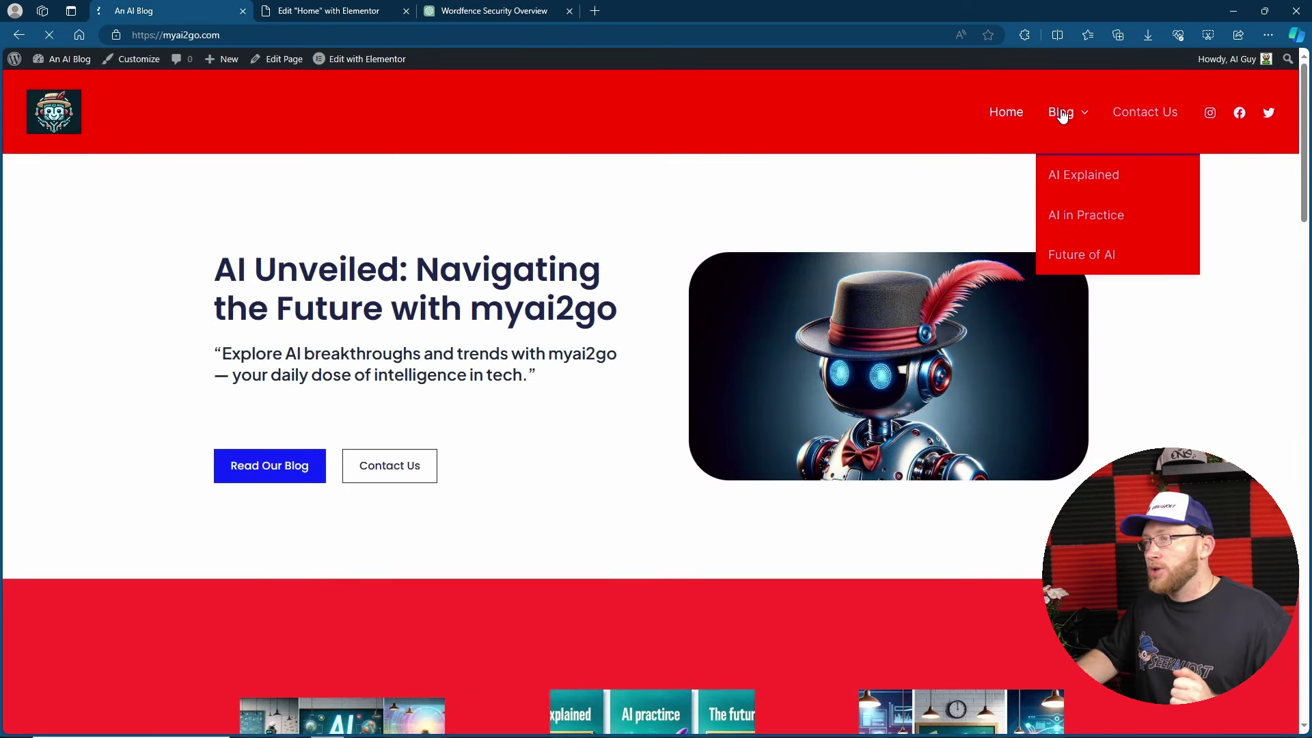
click(1061, 112)
scroll(683, 458, down, 1)
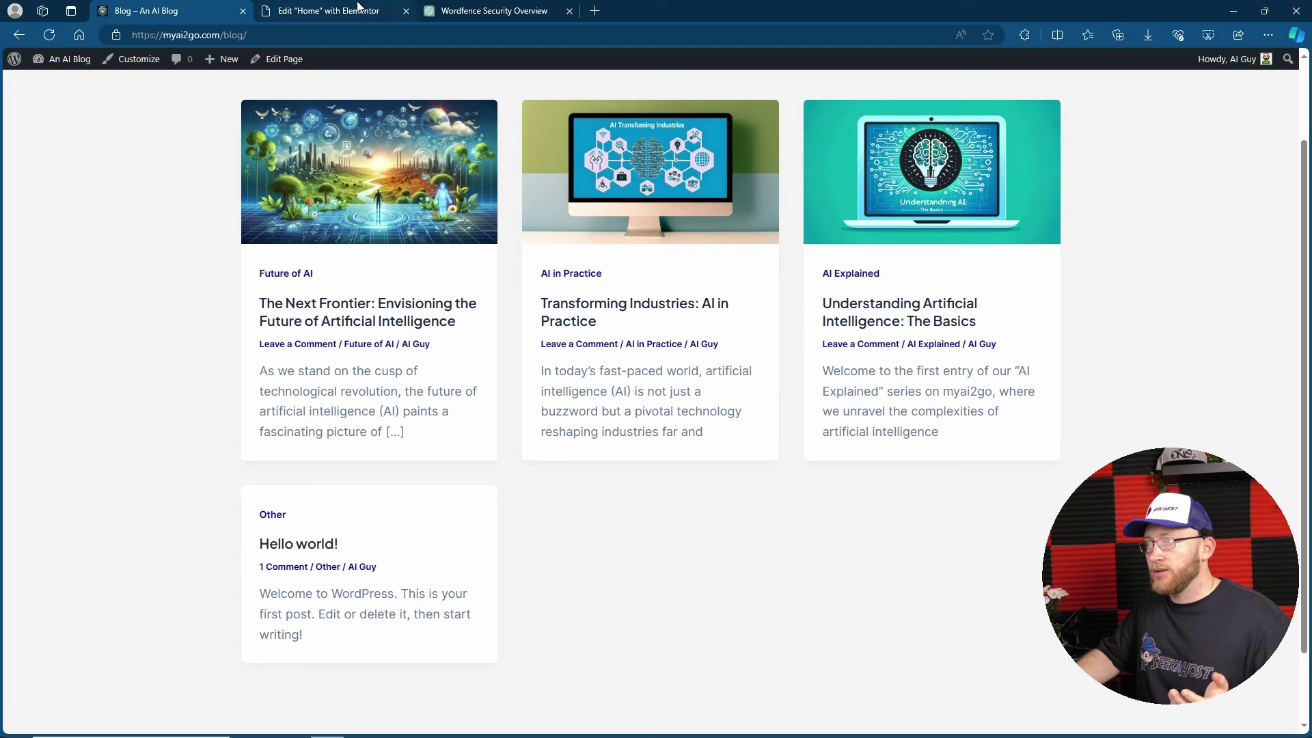
click(483, 33)
key(Return)
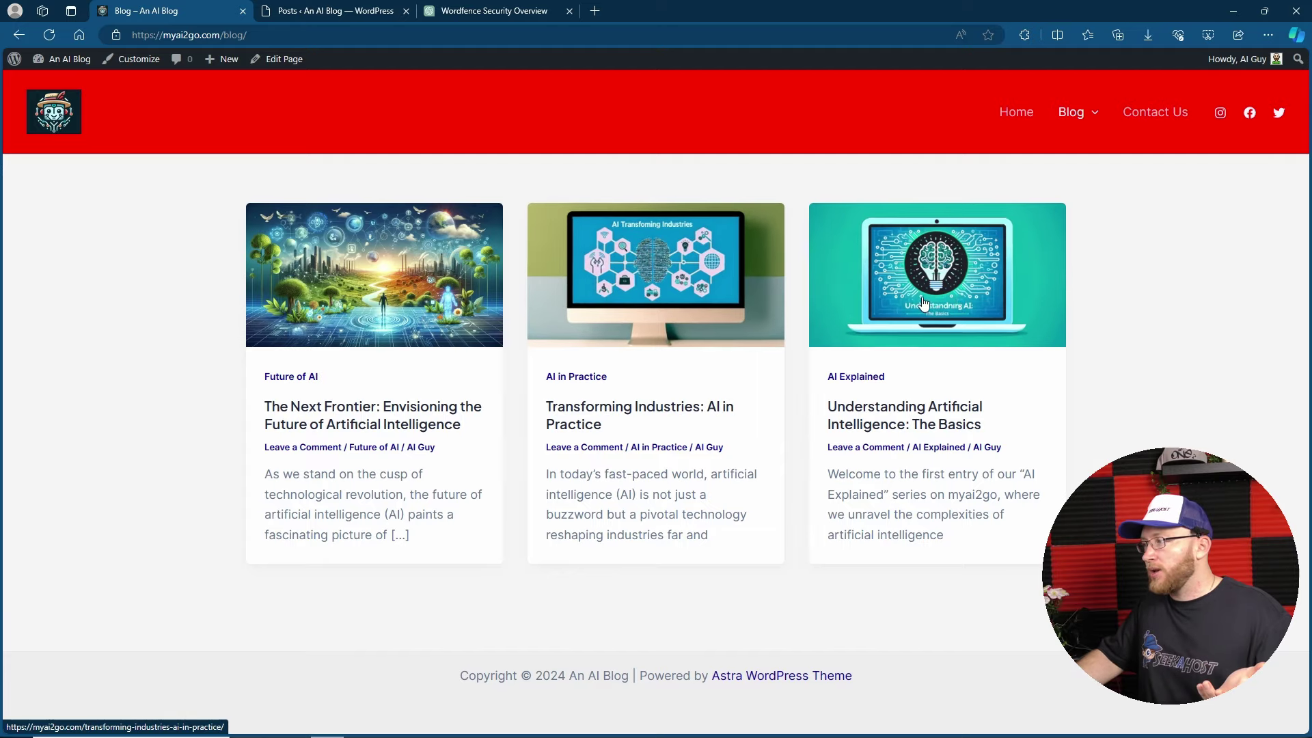
click(986, 333)
scroll(836, 303, down, 15)
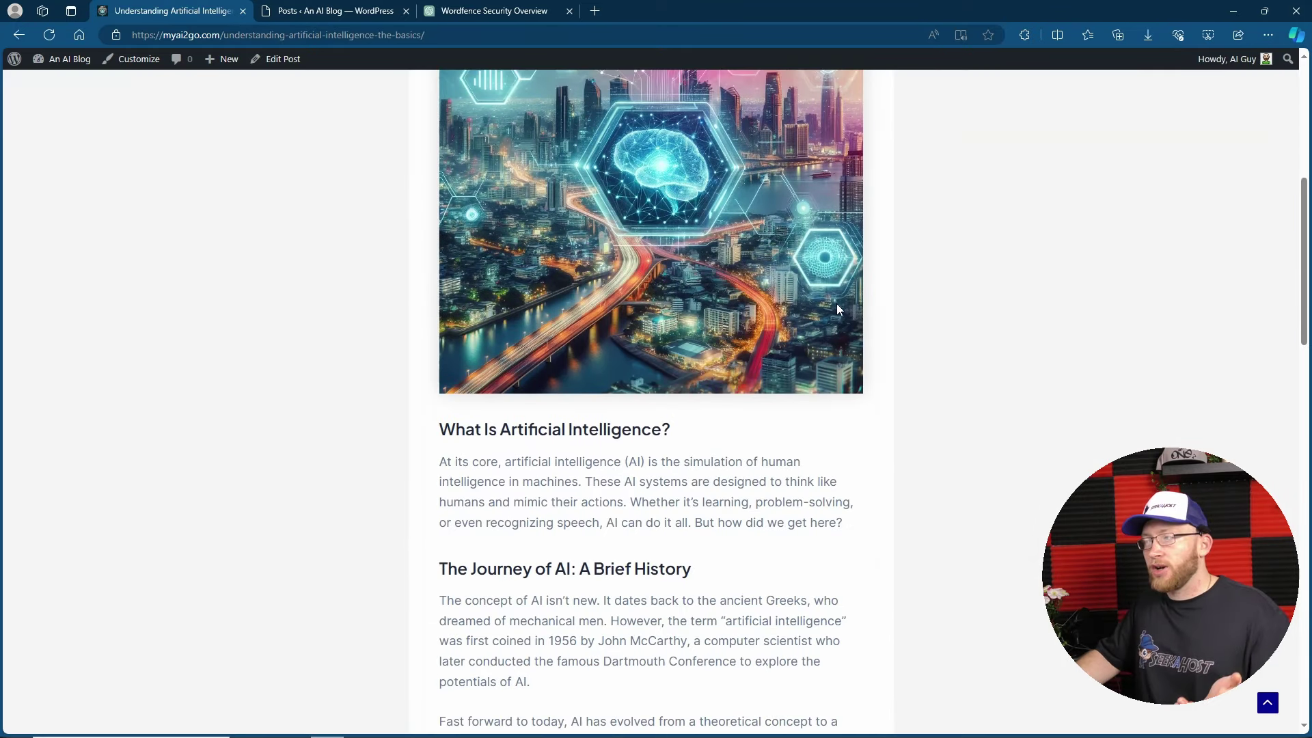
scroll(780, 257, down, 7)
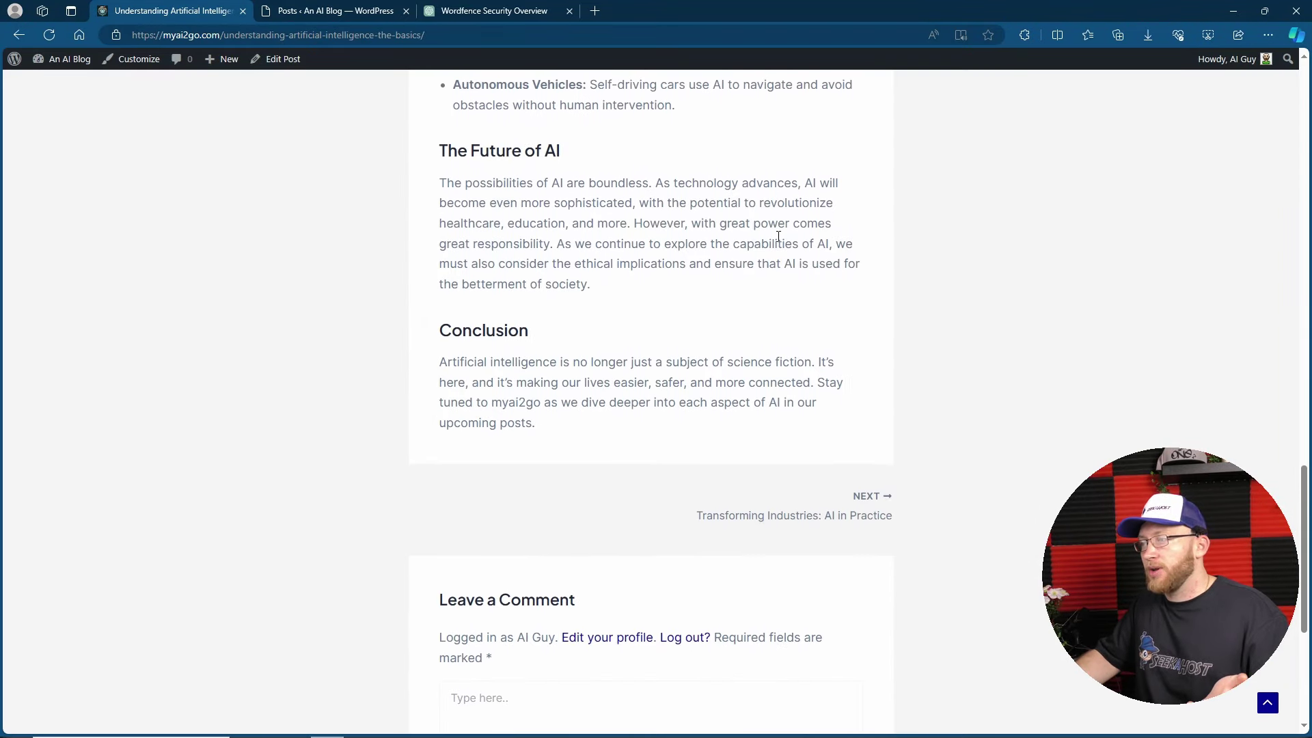
scroll(778, 258, up, 10)
scroll(781, 255, up, 15)
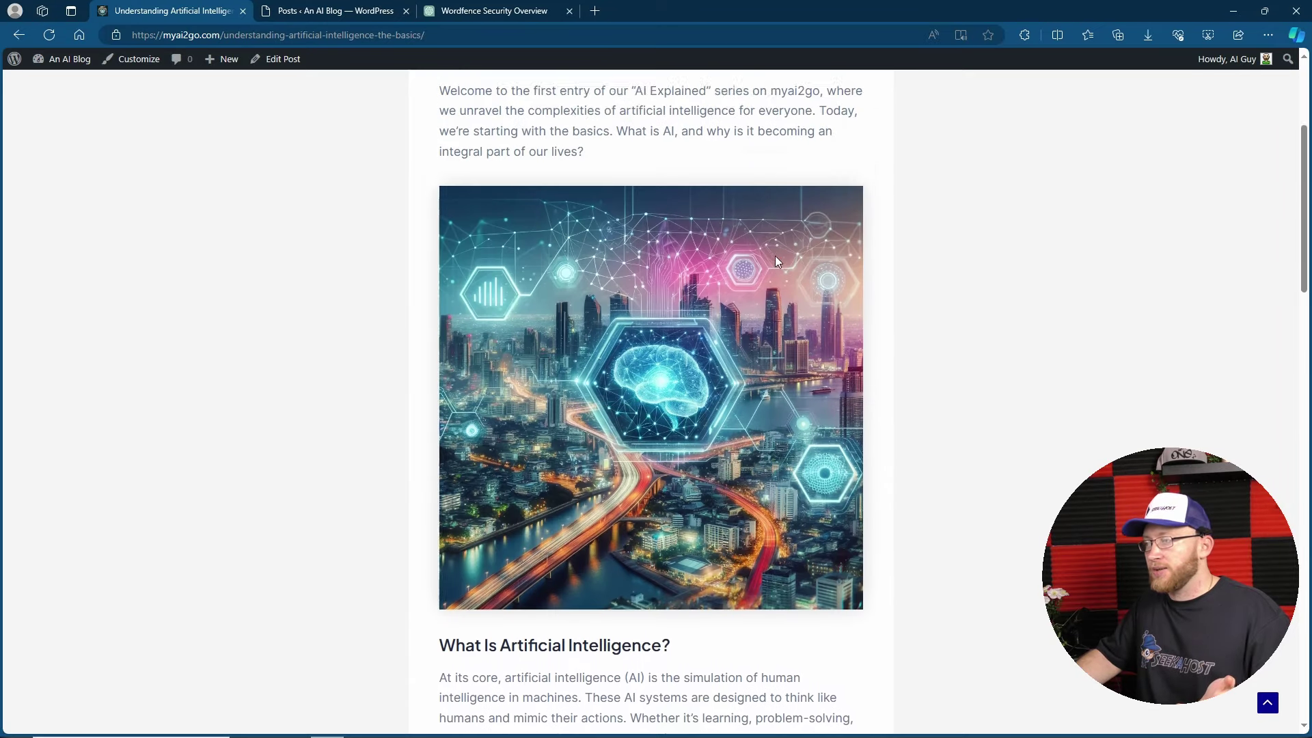
mouse_move(1061, 112)
click(1064, 182)
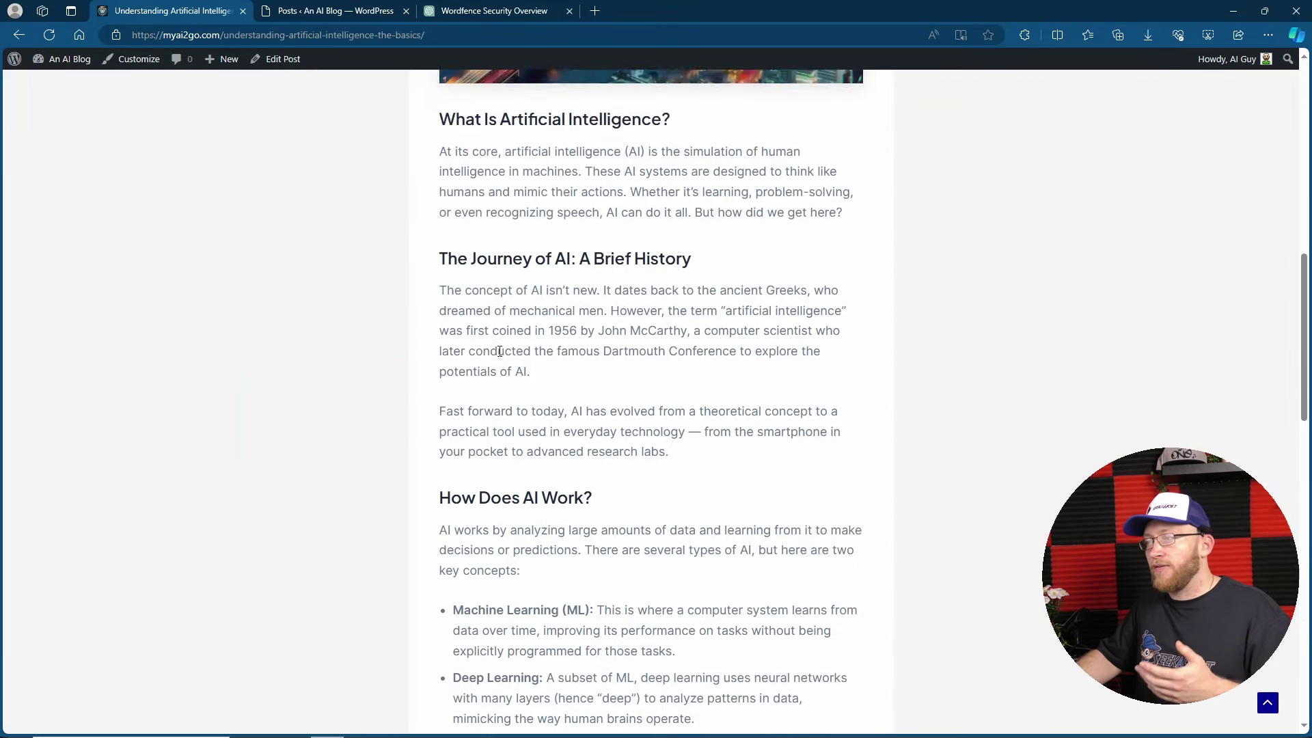
scroll(500, 350, down, 4)
scroll(500, 350, down, 10)
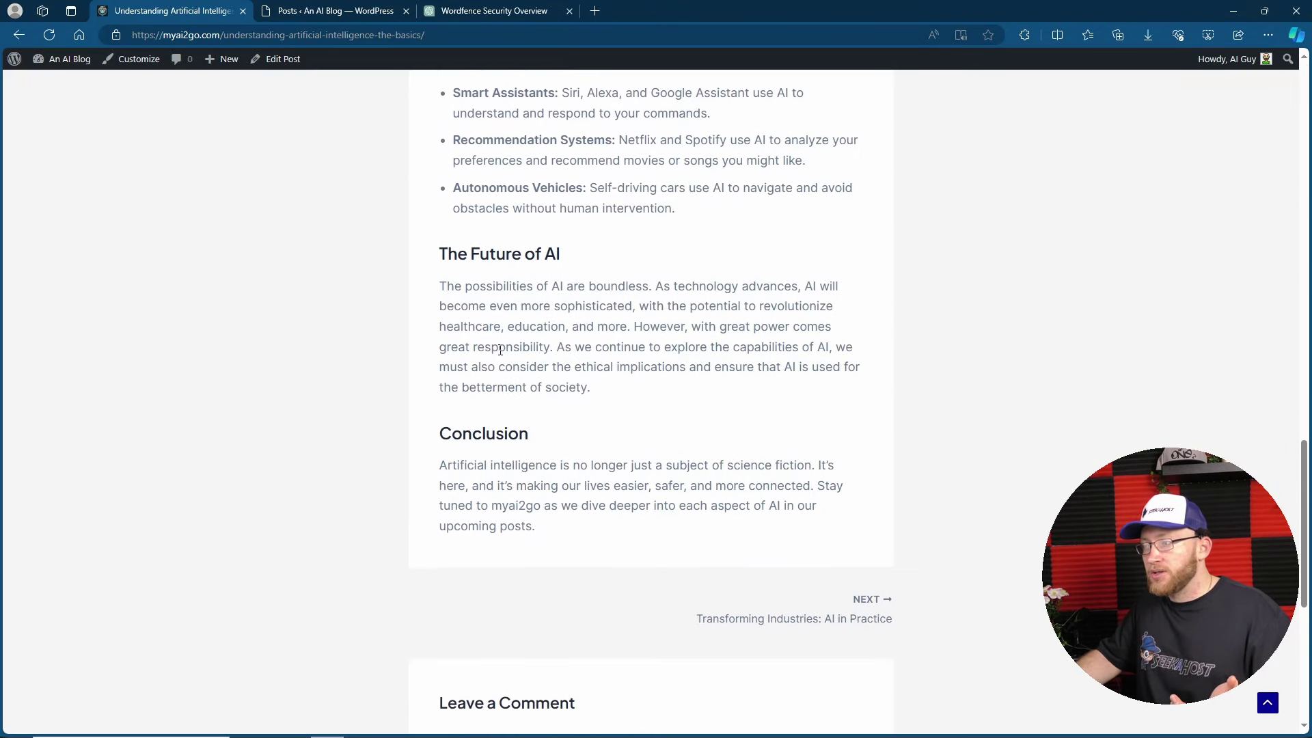
scroll(820, 205, up, 20)
click(1001, 115)
scroll(882, 226, down, 3)
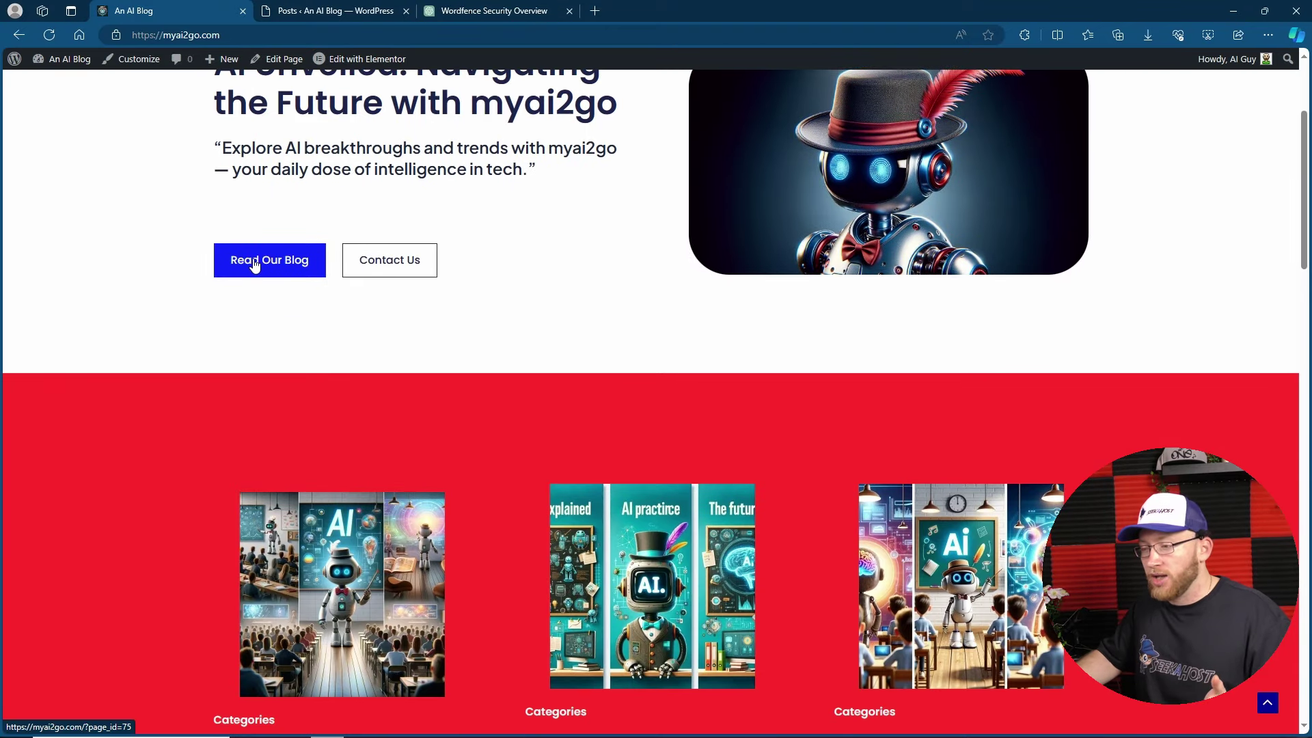
scroll(777, 299, down, 15)
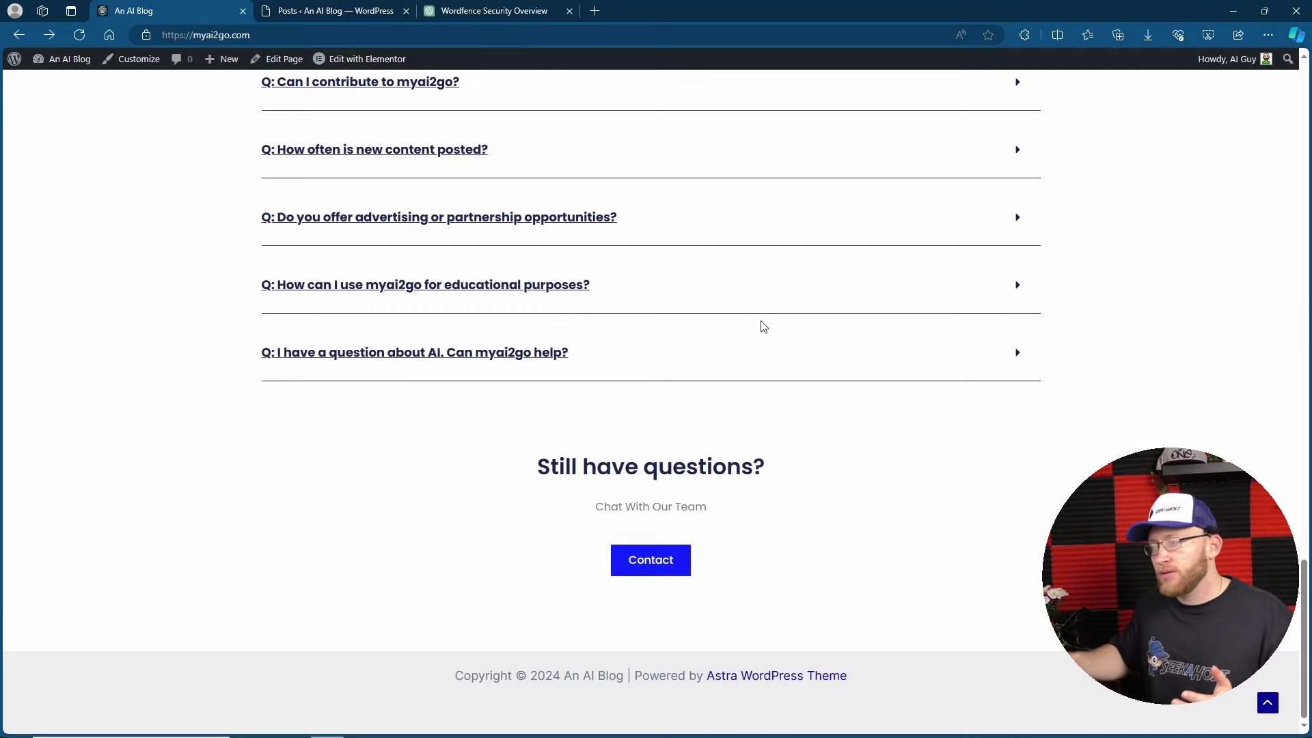
scroll(763, 326, up, 20)
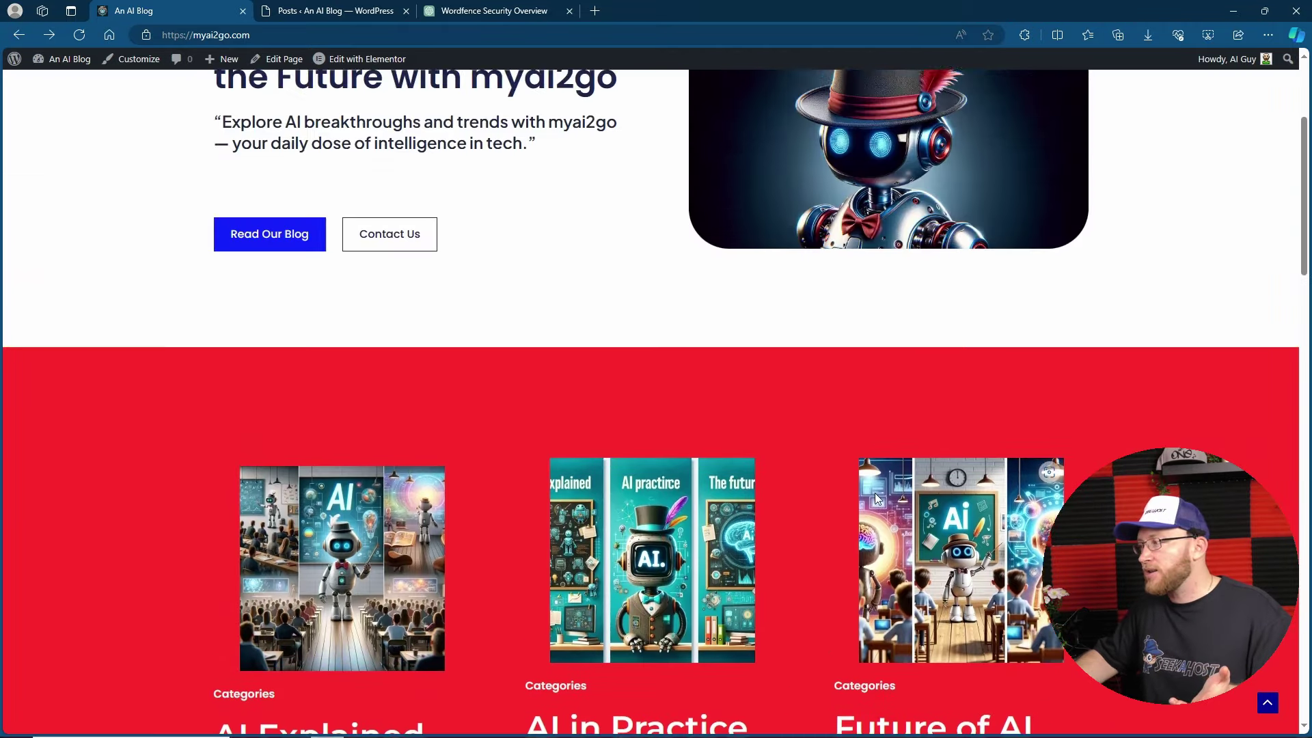
click(1154, 130)
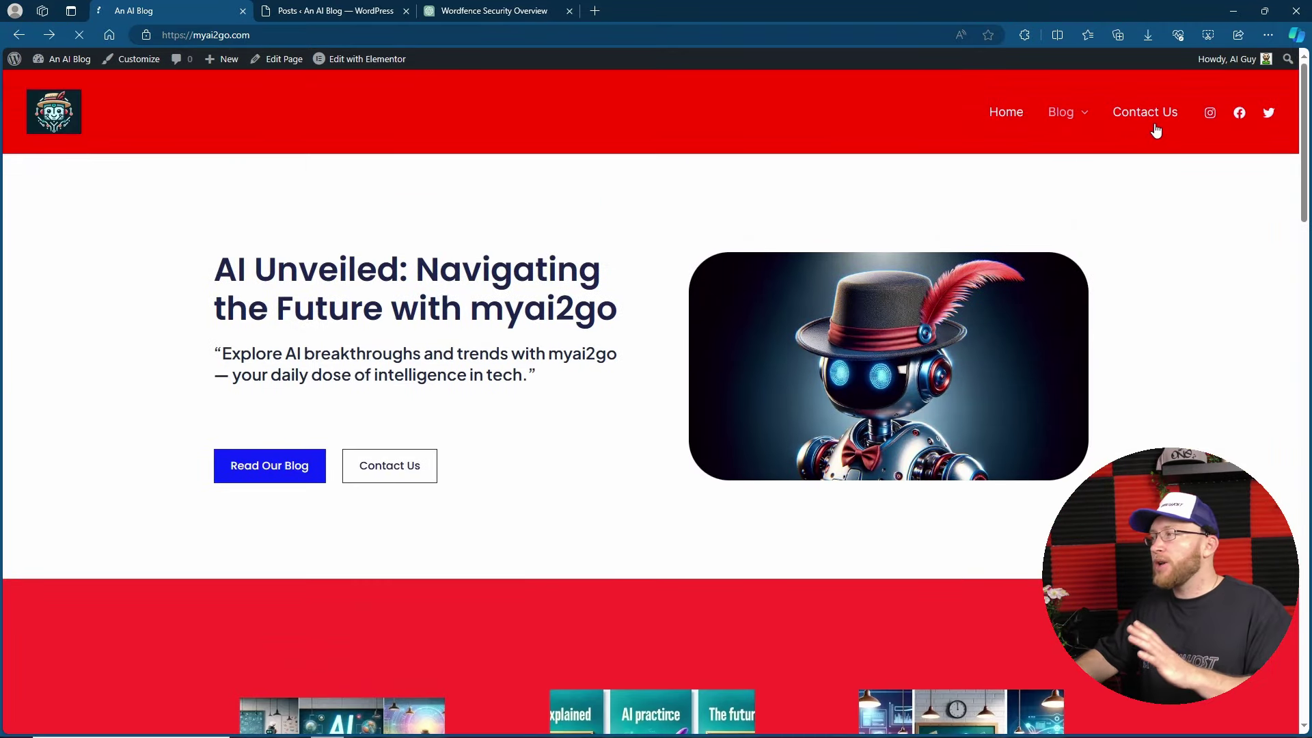
scroll(926, 317, down, 1)
scroll(975, 253, up, 1)
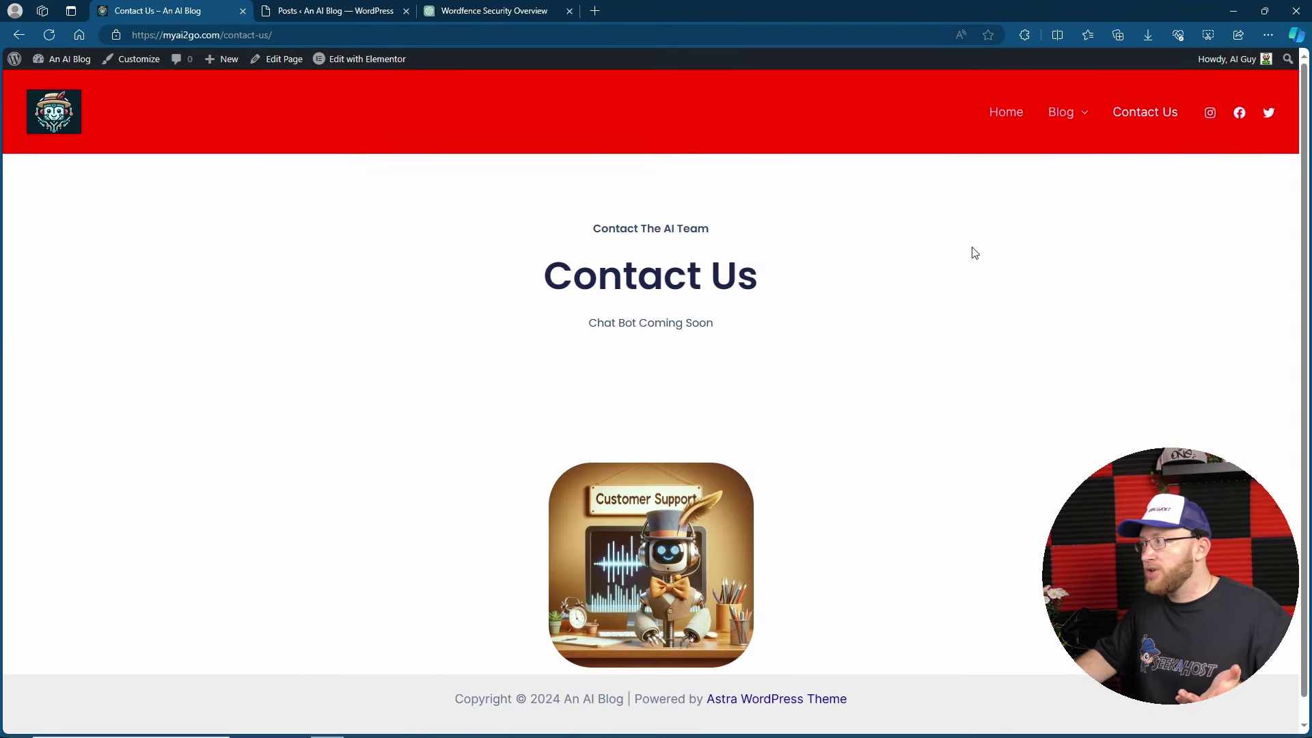
click(1006, 113)
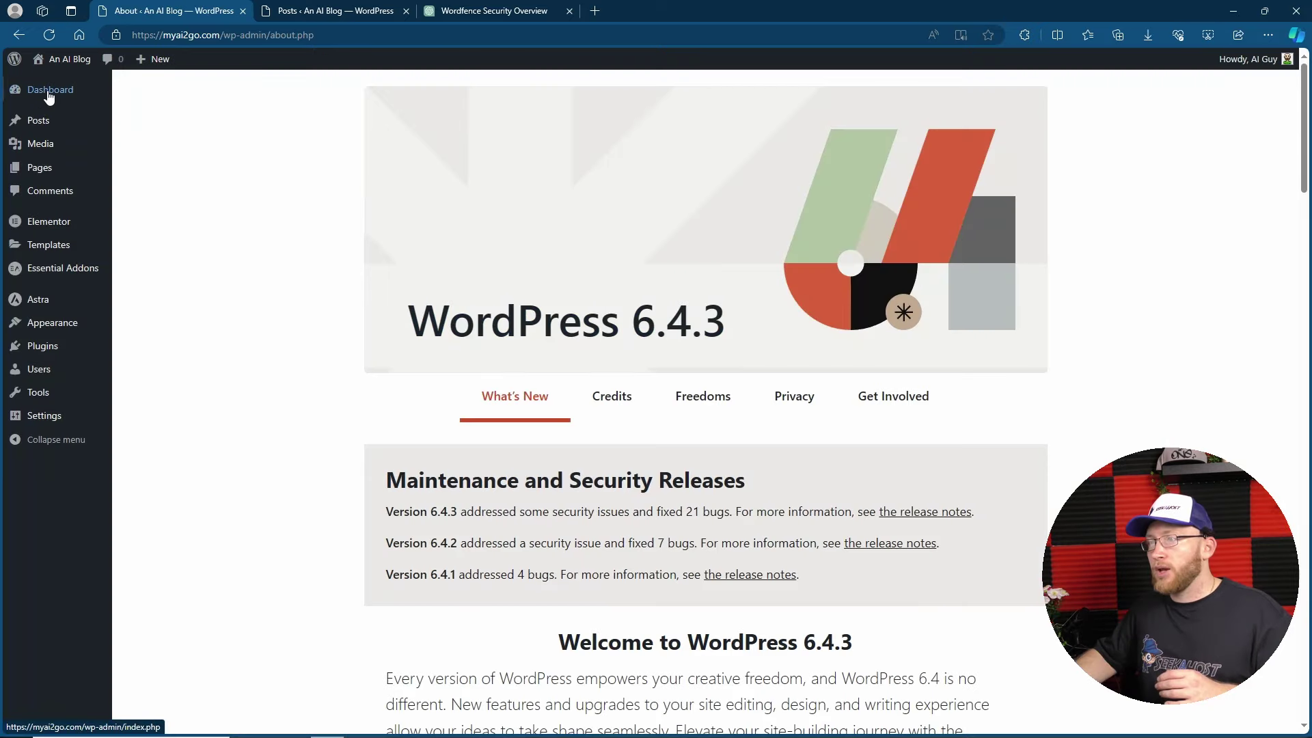
mouse_move(47, 96)
click(141, 130)
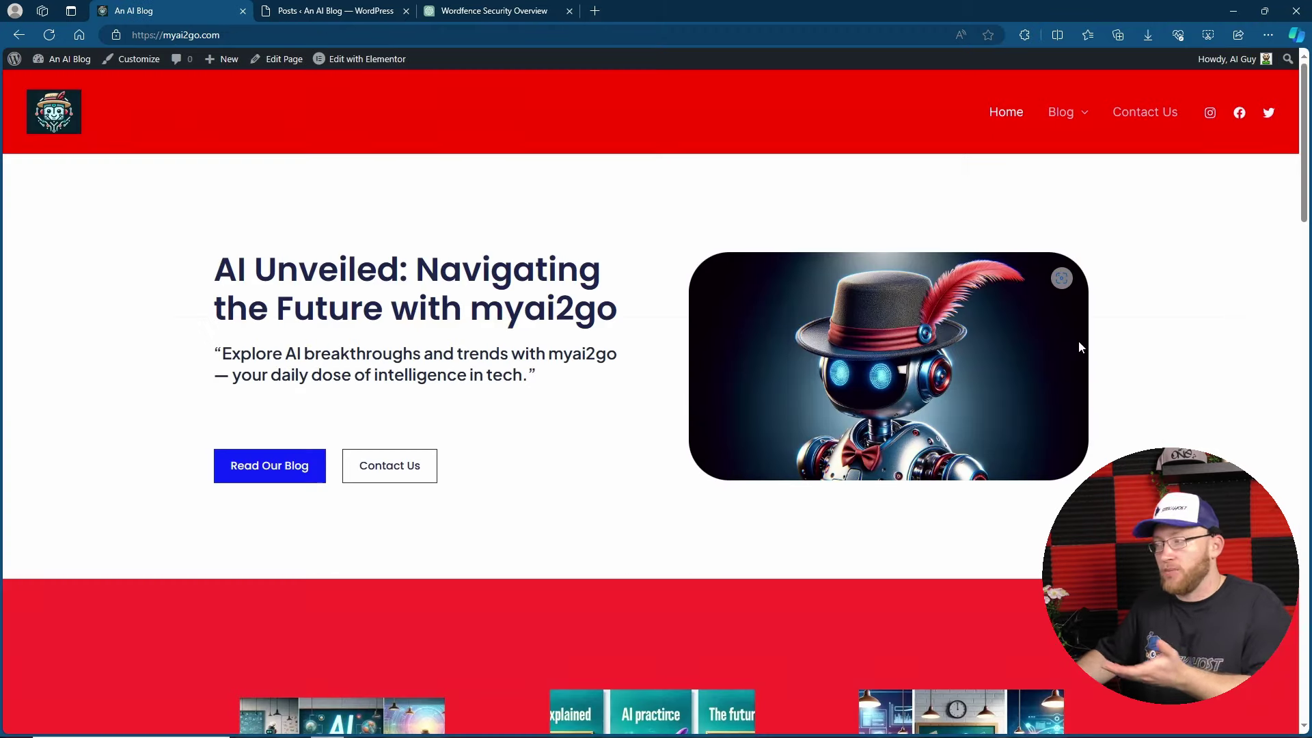
scroll(1062, 287, down, 7)
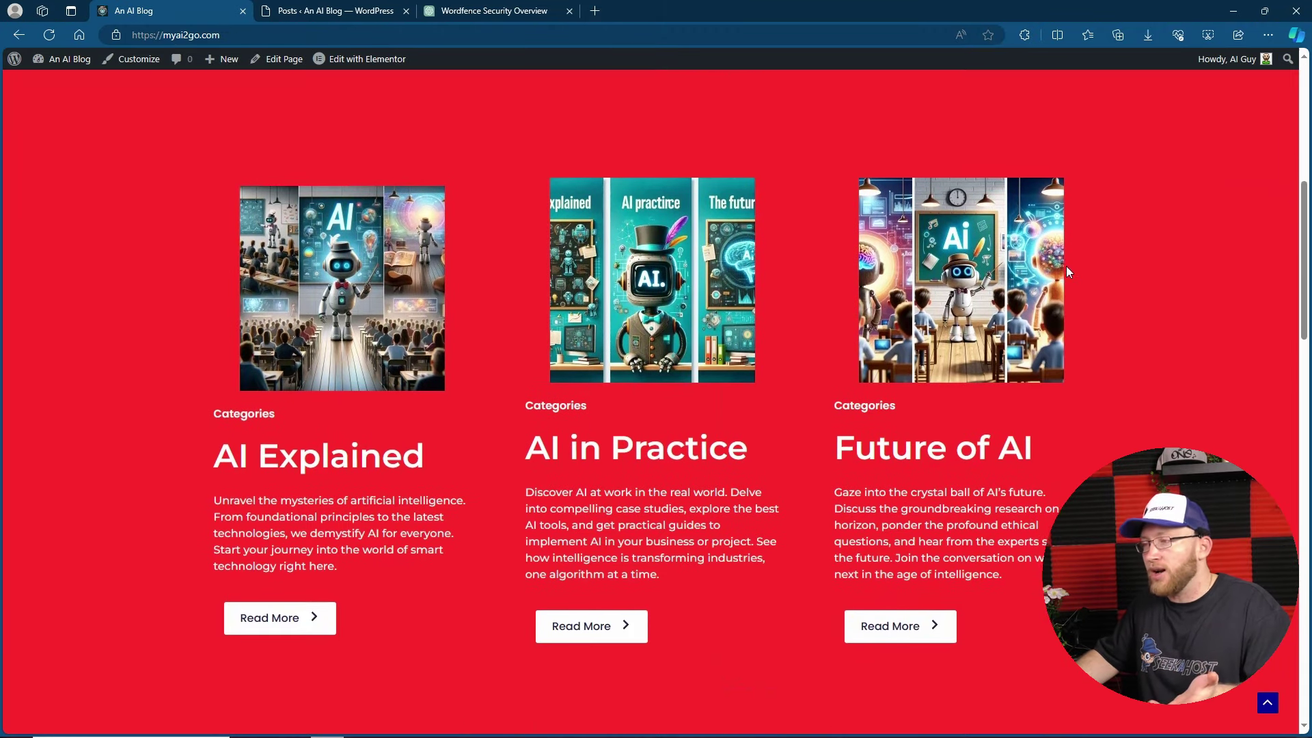
scroll(1173, 367, up, 12)
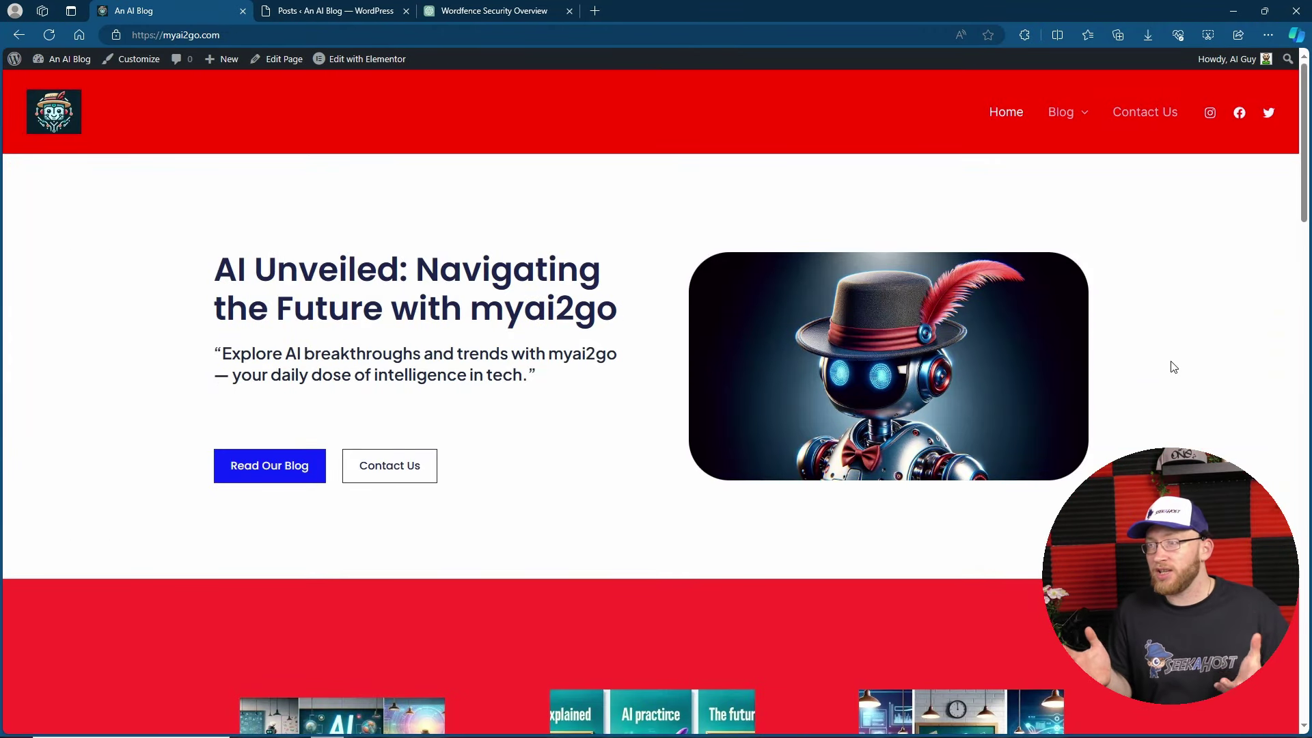